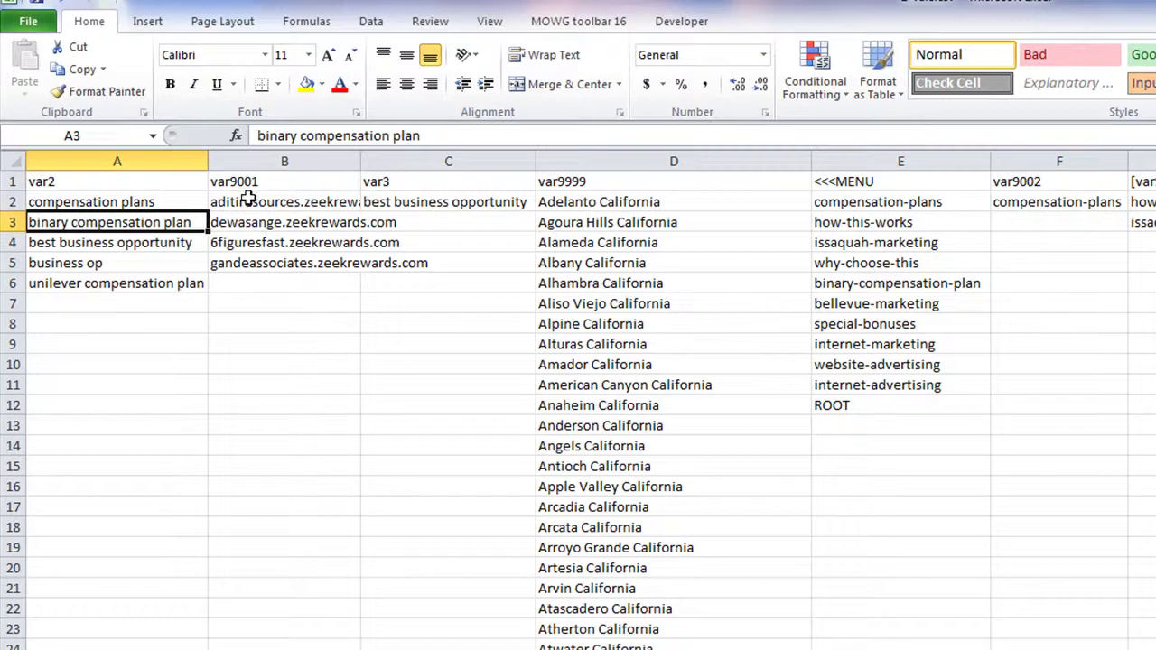
click(158, 244)
click(274, 246)
click(167, 408)
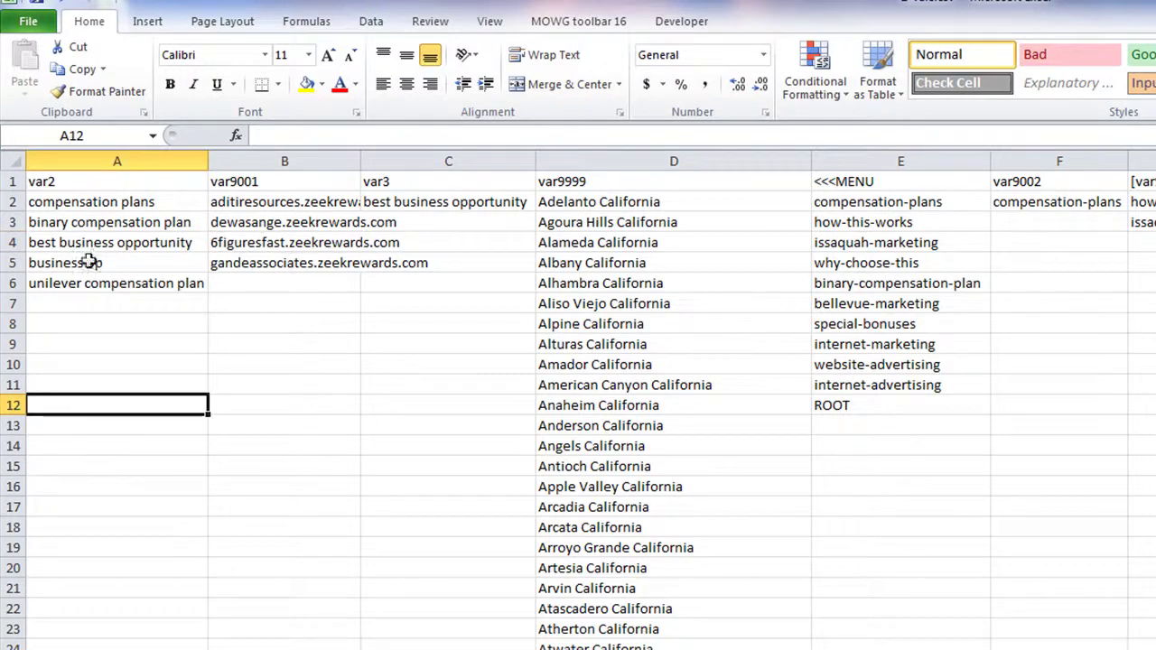
Copy the web address aditiresources.zeekrewards.com from B2 into B6, beside the unilever compensation plan keyword
right_click(282, 203)
click(327, 240)
click(273, 286)
right_click(273, 287)
click(313, 360)
click(290, 363)
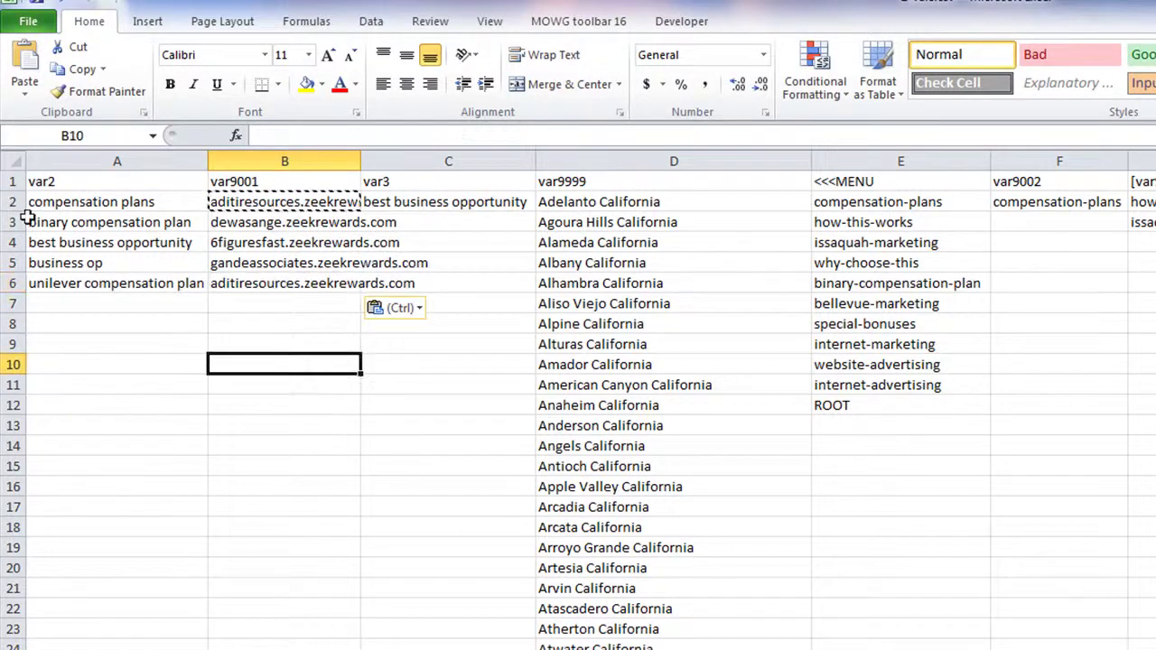
Copy the keyword "compensation plans" from A2 into A7, the first empty cell below the keyword list
right_click(85, 203)
click(127, 240)
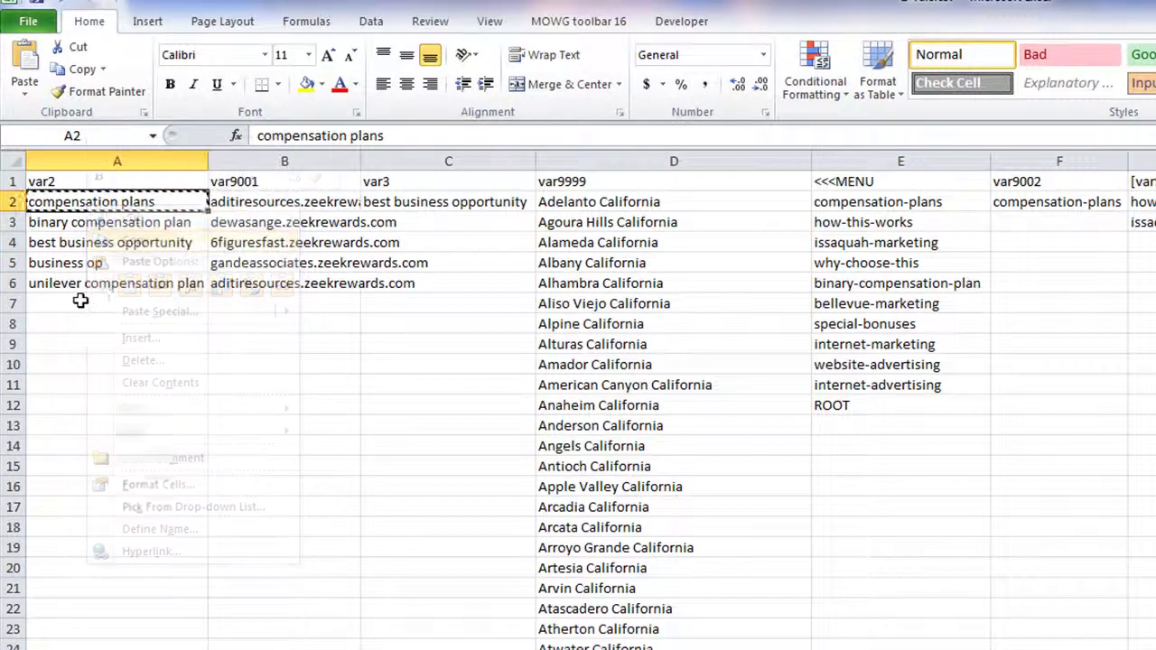
right_click(80, 302)
click(130, 382)
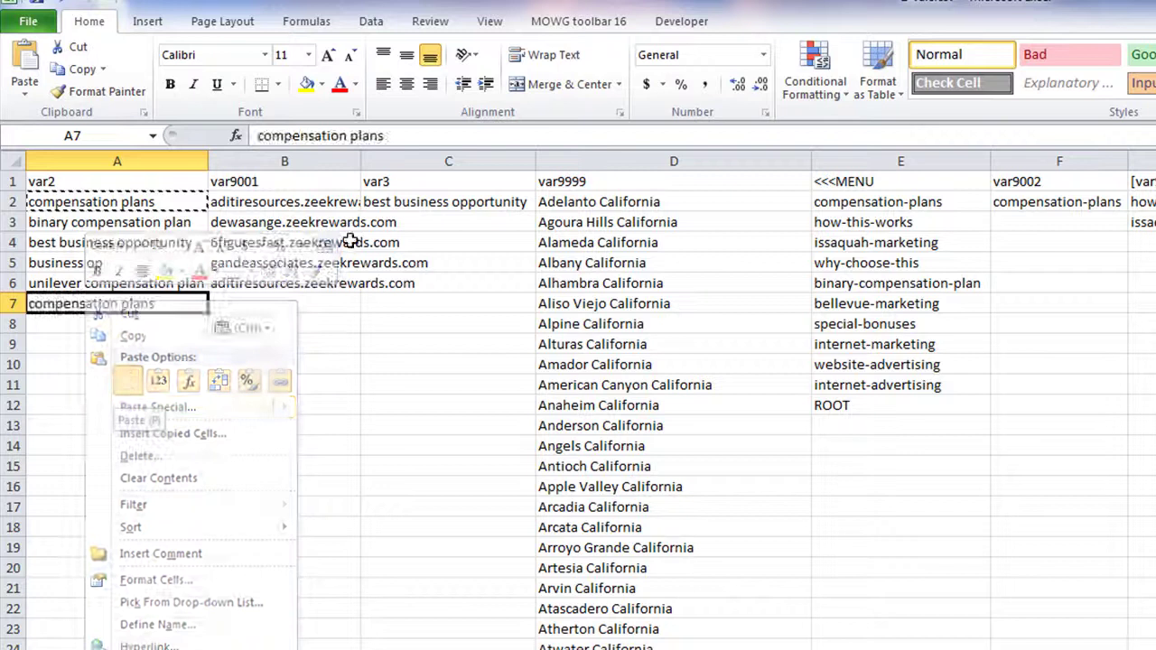
Copy the web address in B3 into B7 and clear the copy marquee
right_click(268, 226)
click(307, 255)
right_click(250, 305)
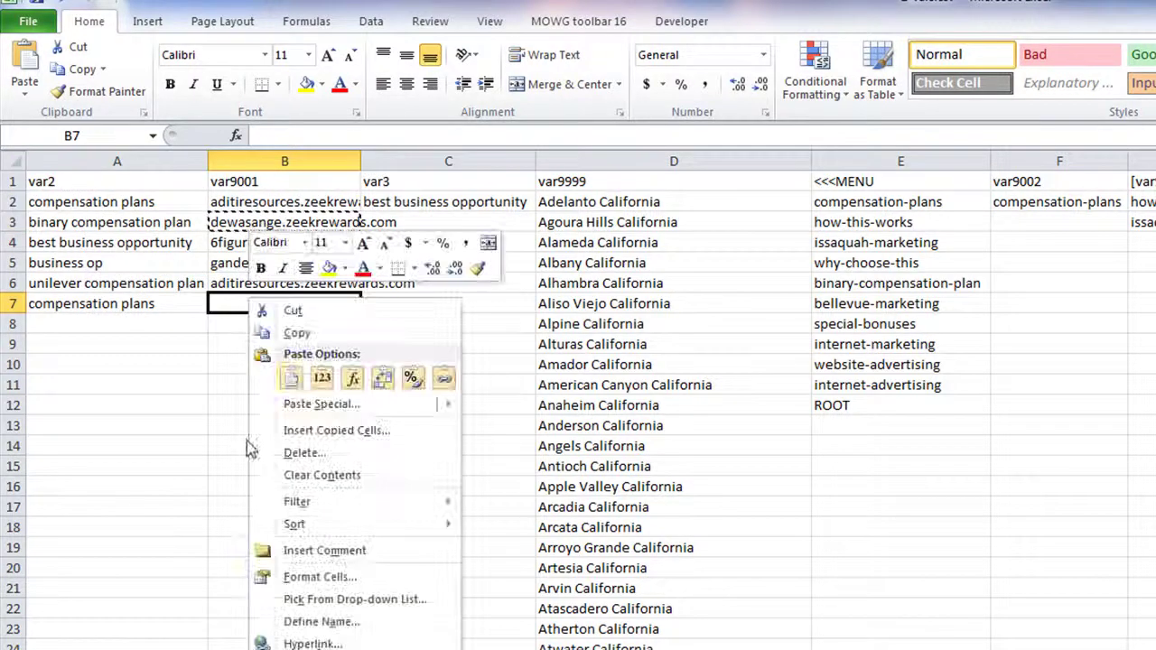
click(290, 378)
click(151, 352)
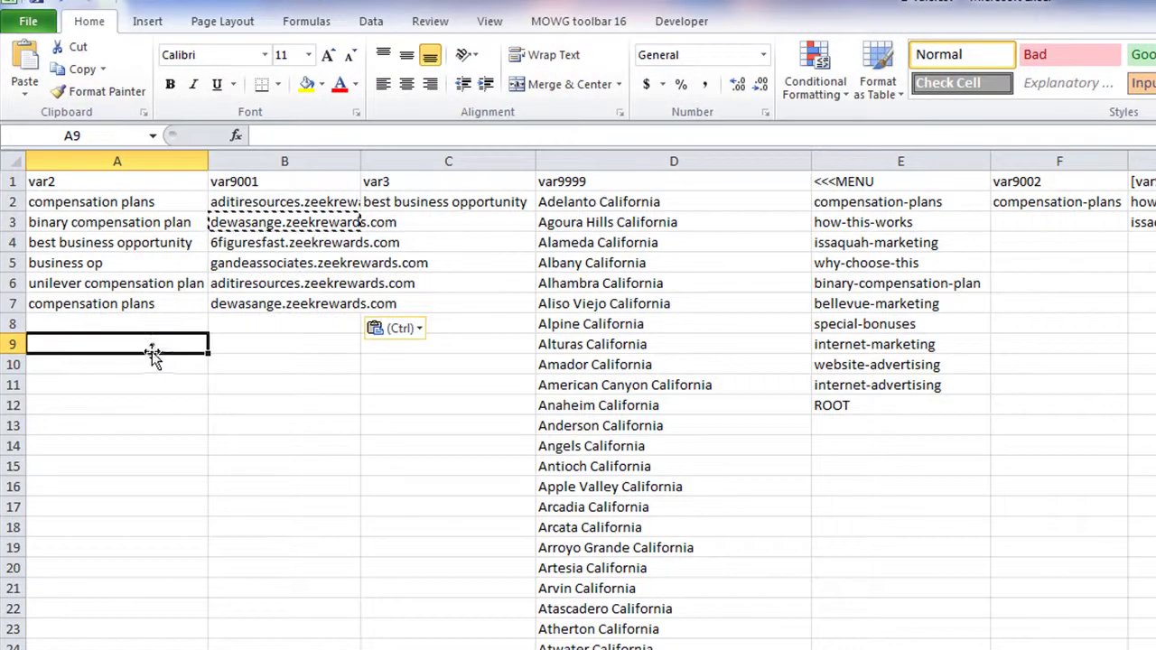
key(Escape)
click(157, 466)
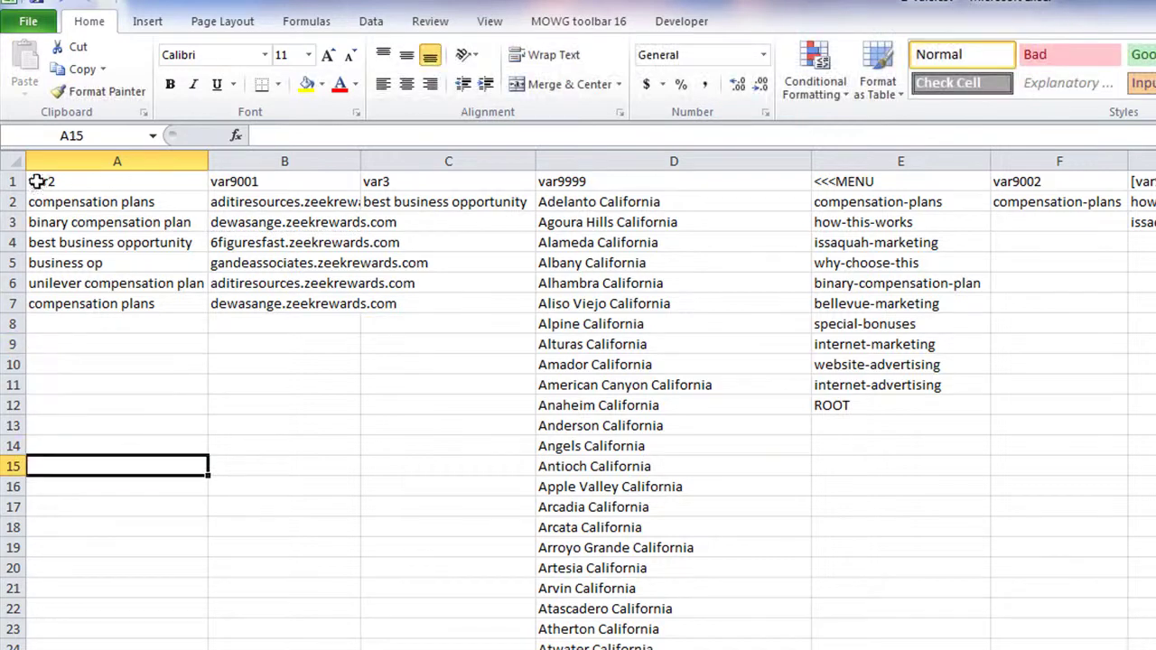
Enclose the headers in A1 and B1 in square brackets so they read [var2] and [var9001]
double_click(39, 183)
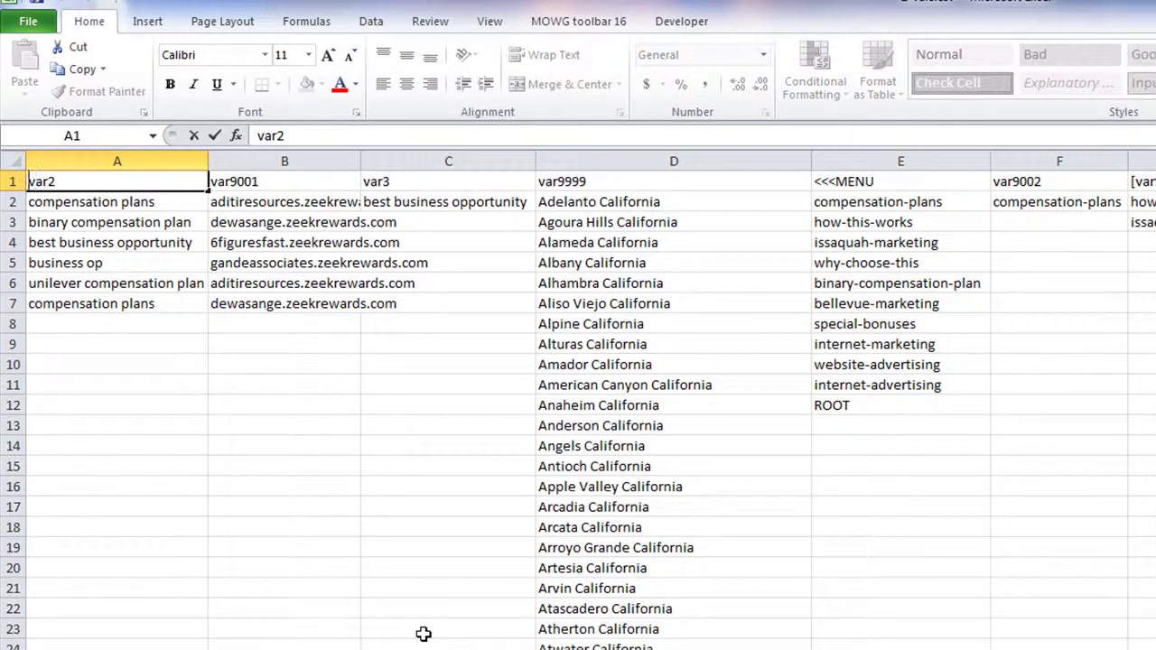
key(Home)
text([)
key(End)
text(])
click(215, 181)
text([)
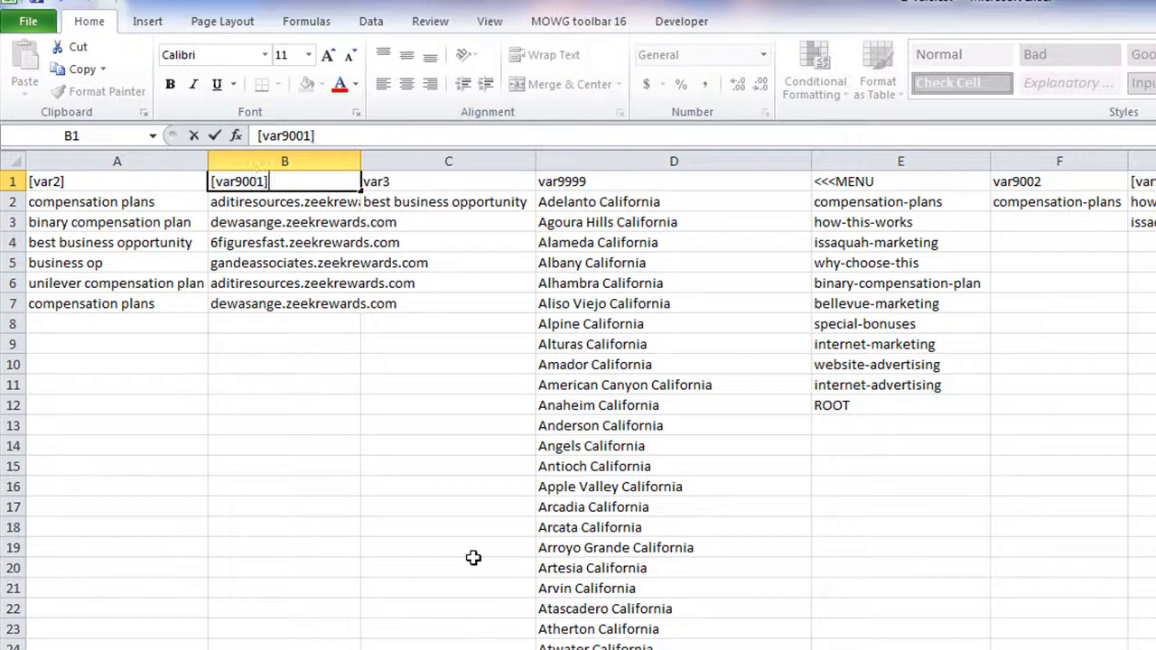
click(278, 459)
Examine how each keyword in A2:A7 pairs with the web address beside it in B2:B7
drag(116, 200, 95, 302)
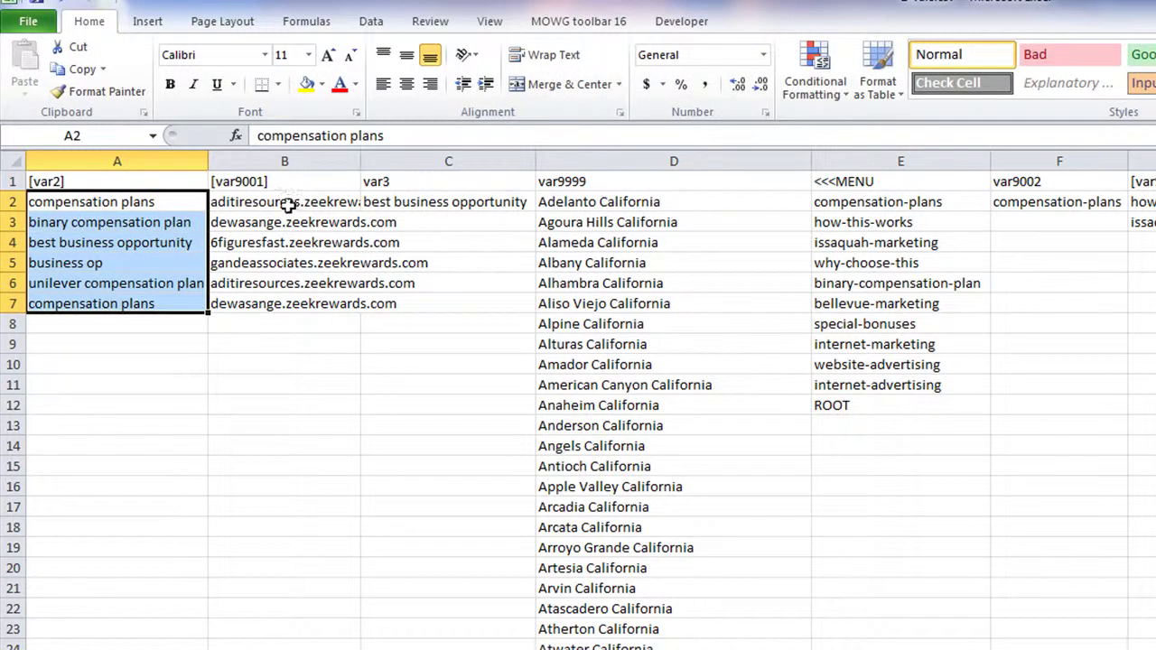
drag(283, 202, 278, 304)
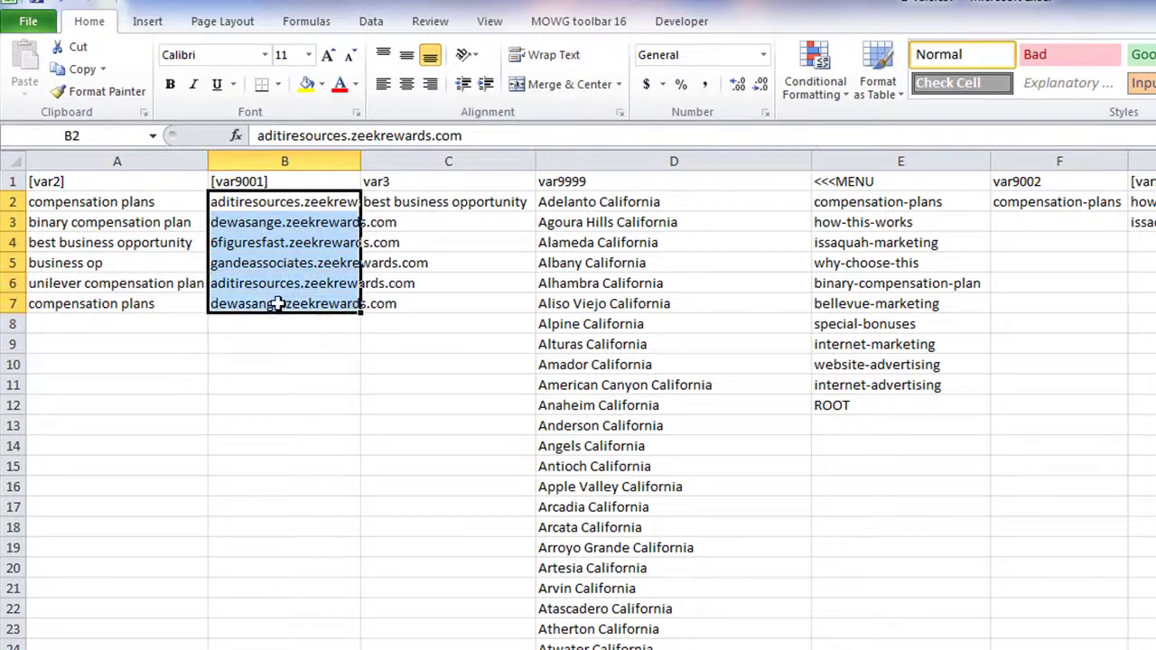
click(161, 199)
click(271, 203)
click(161, 221)
click(217, 223)
click(147, 244)
click(230, 244)
click(155, 262)
click(236, 262)
click(186, 282)
click(251, 284)
click(164, 305)
click(282, 304)
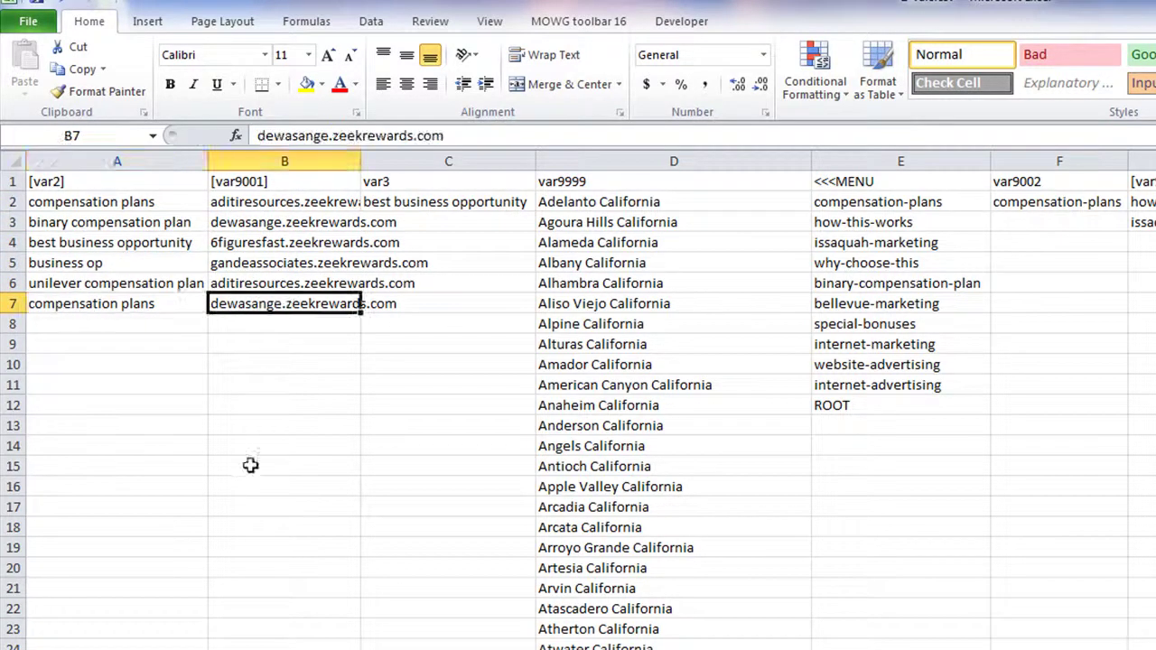
click(137, 320)
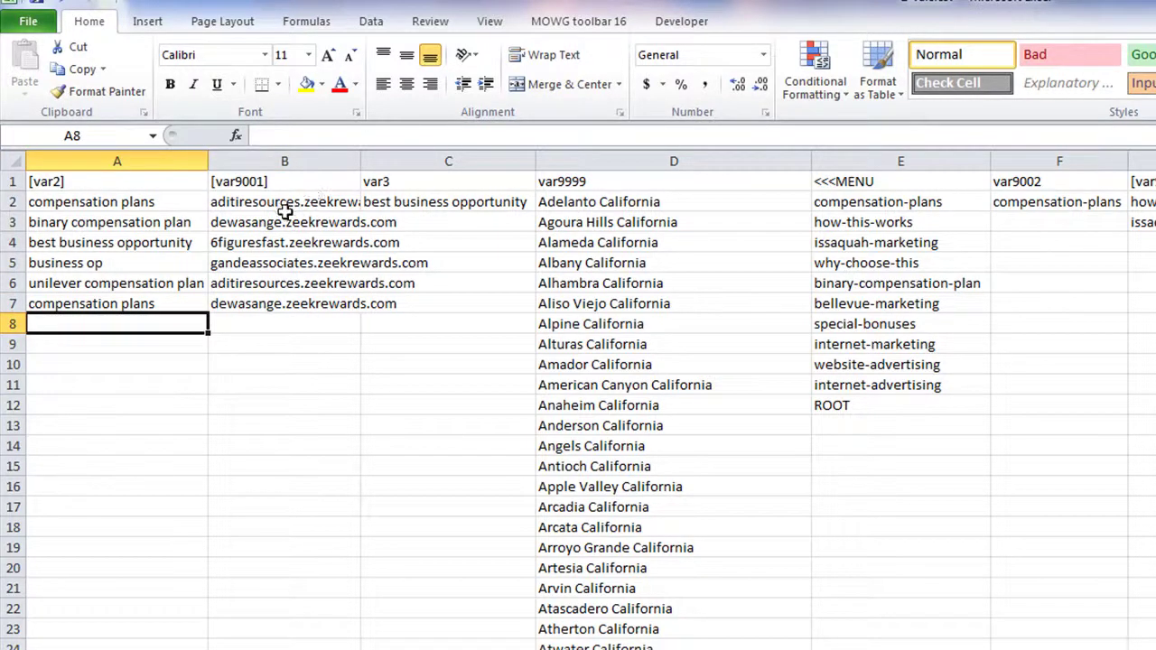
Review the [var2] and [var9001] columns from their headers down through the rows available for more entries
drag(261, 201, 271, 649)
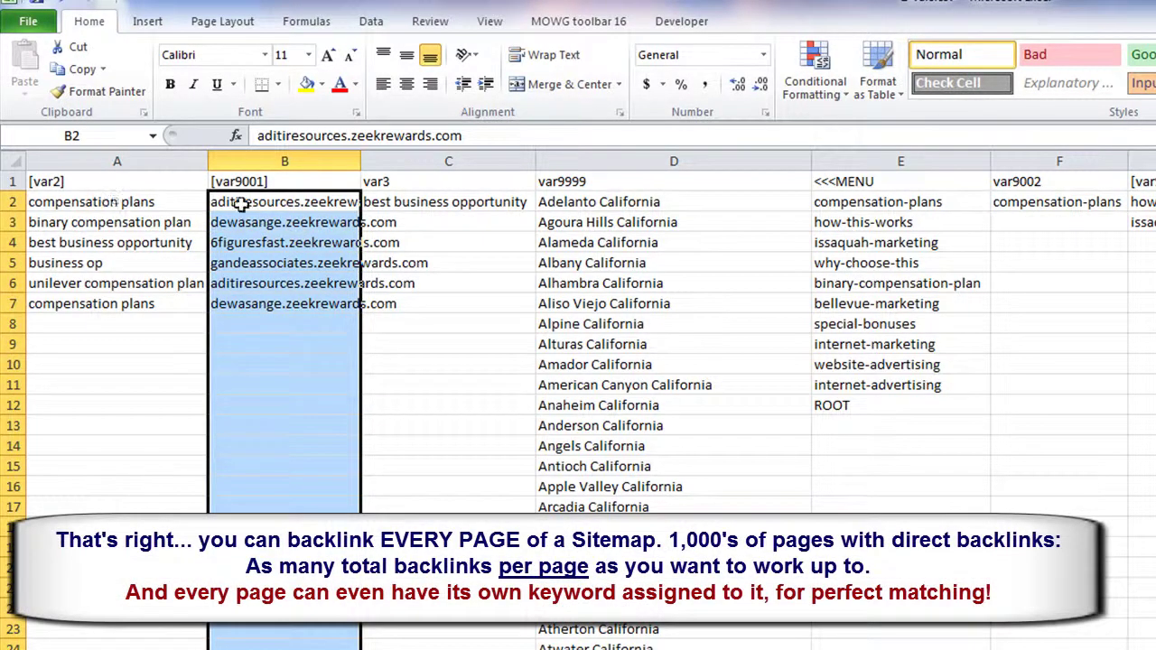
click(131, 204)
key(Right)
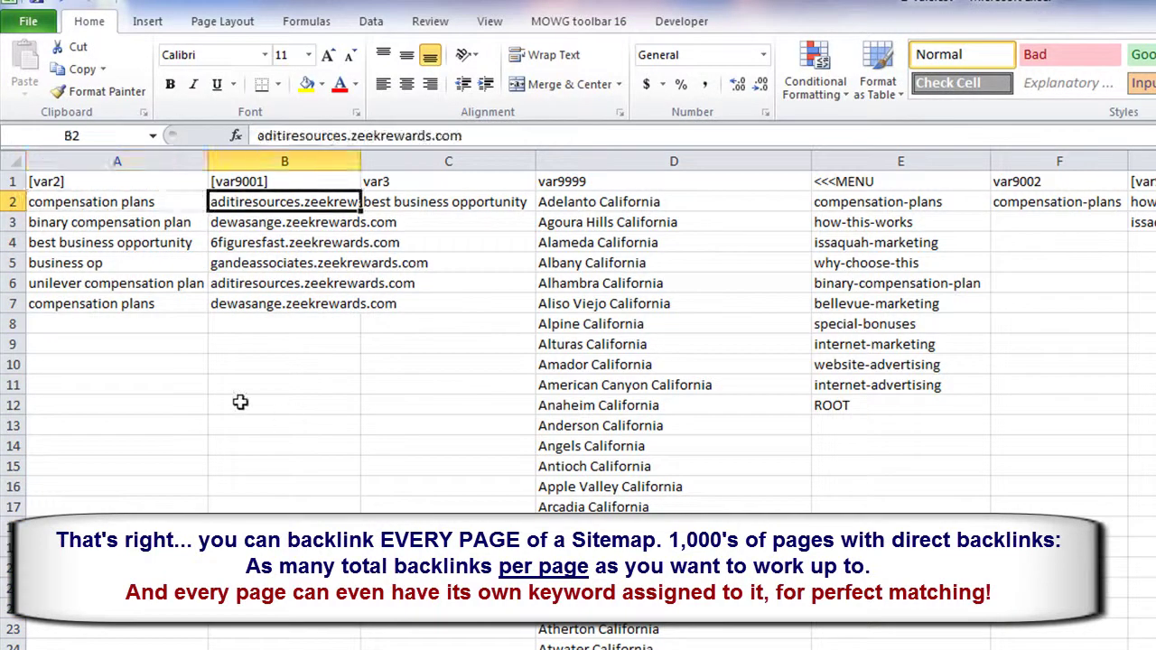
drag(135, 204, 117, 643)
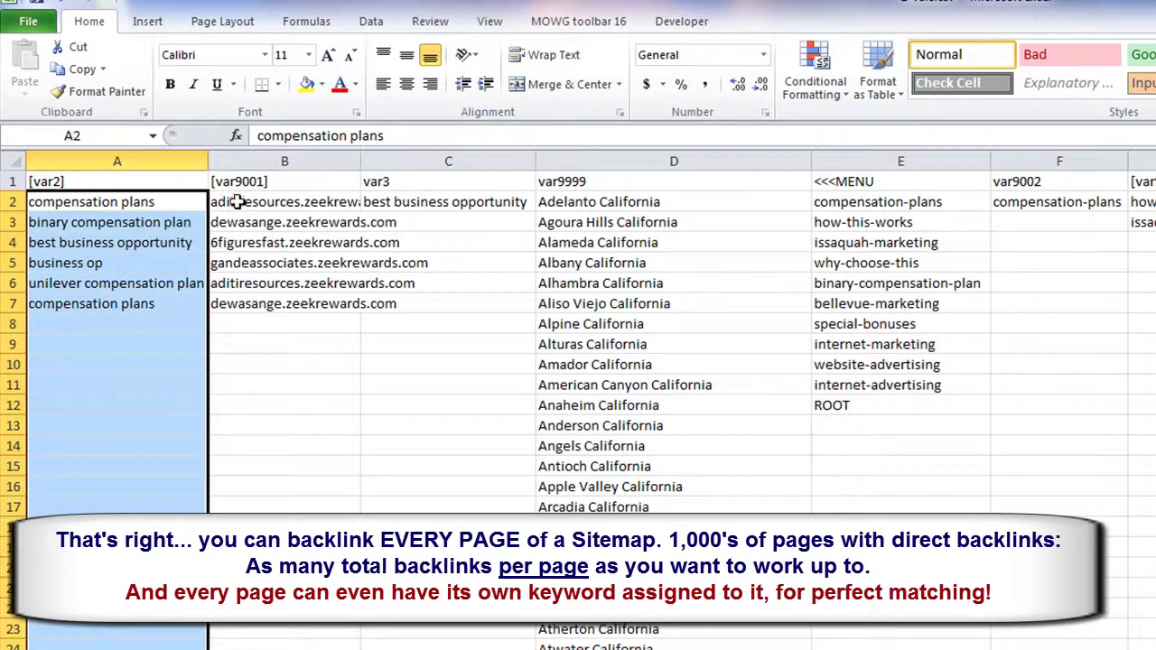
drag(247, 209, 267, 643)
click(71, 447)
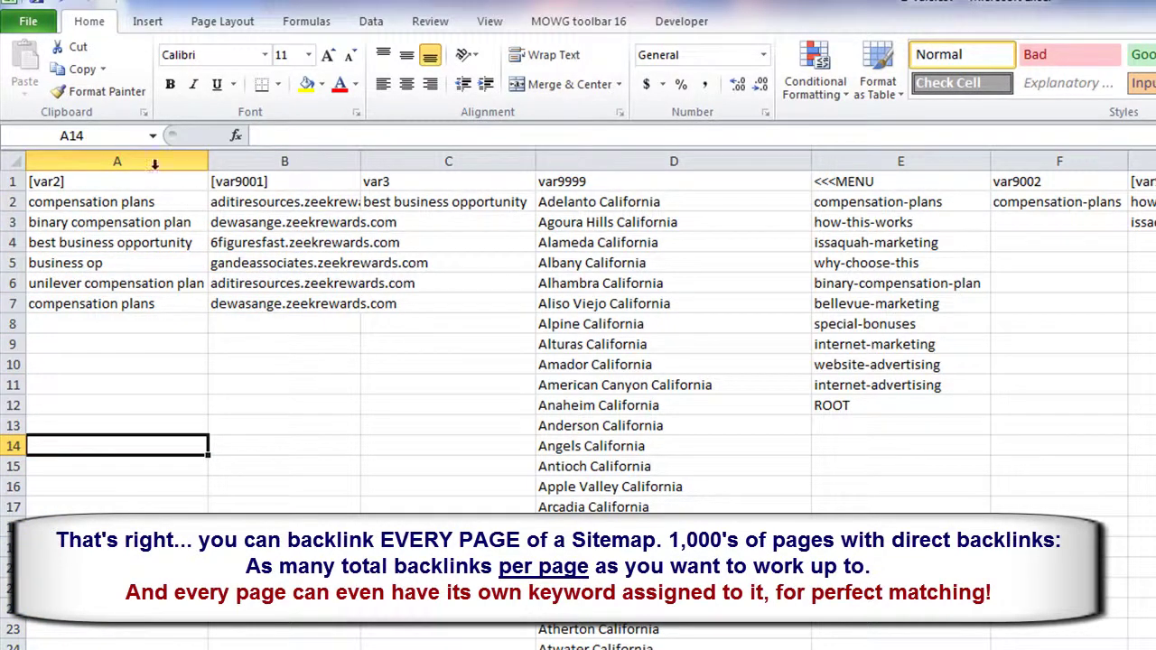
click(149, 202)
key(Tab)
key(Down)
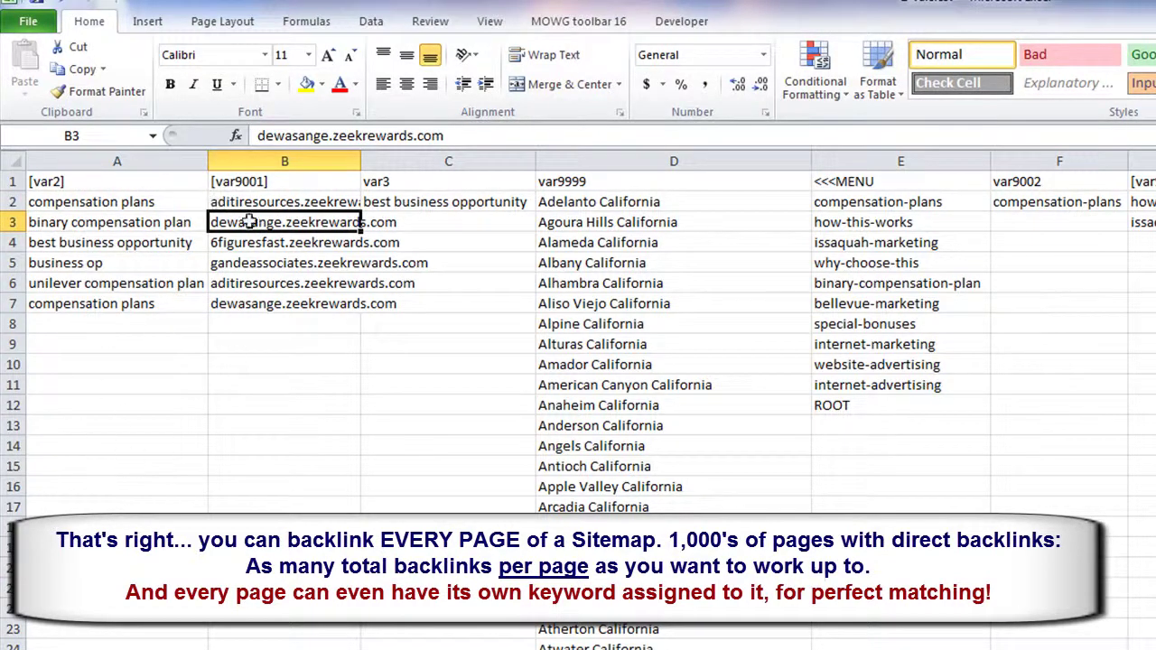
click(112, 183)
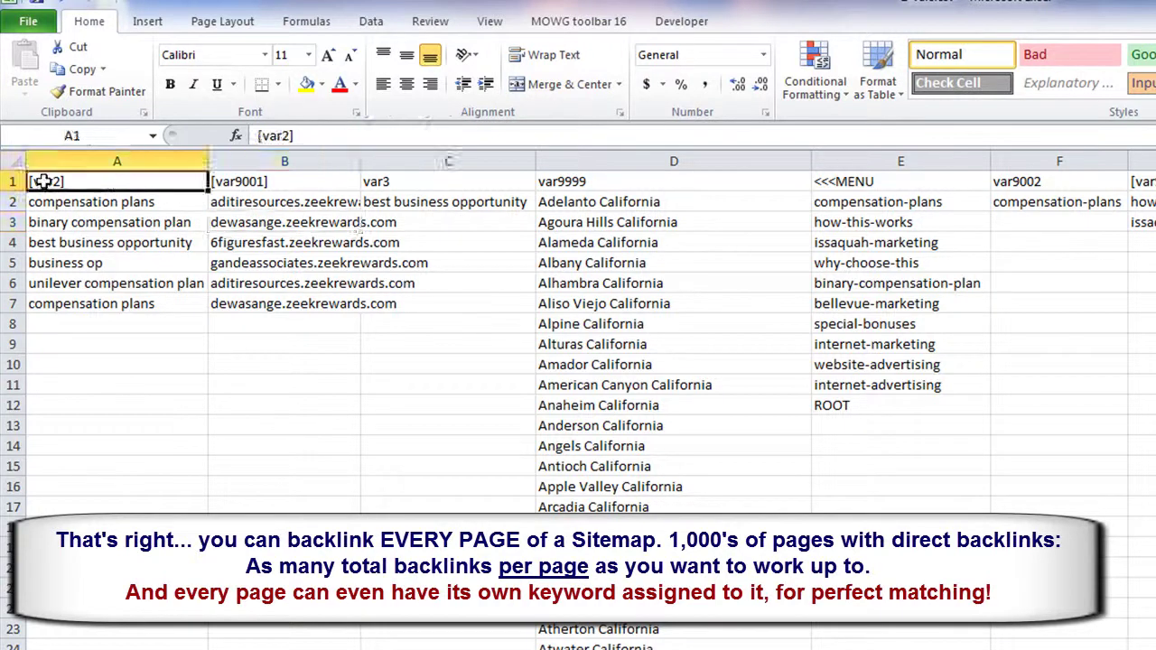
click(279, 186)
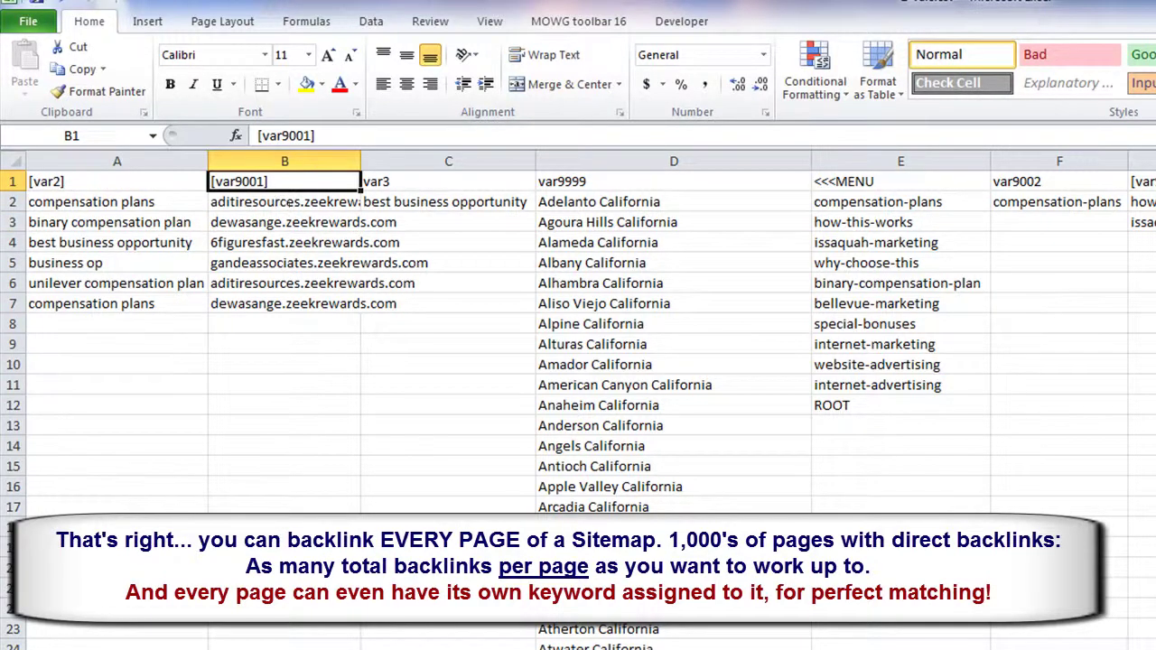
click(97, 177)
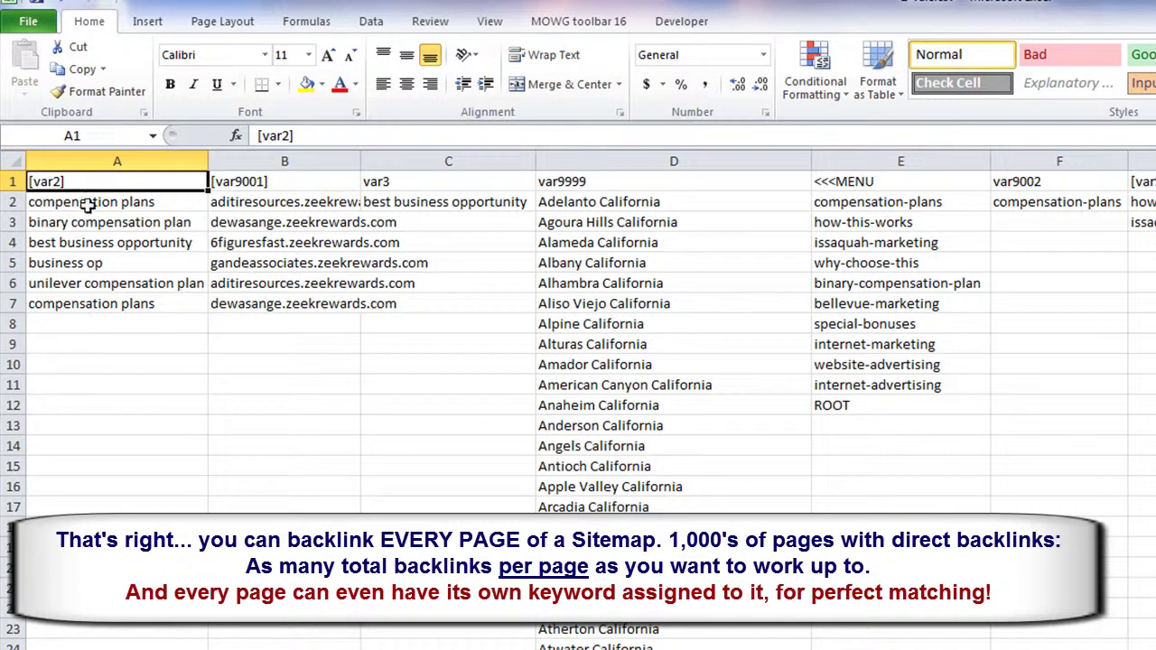
click(92, 224)
click(281, 206)
click(261, 240)
click(313, 503)
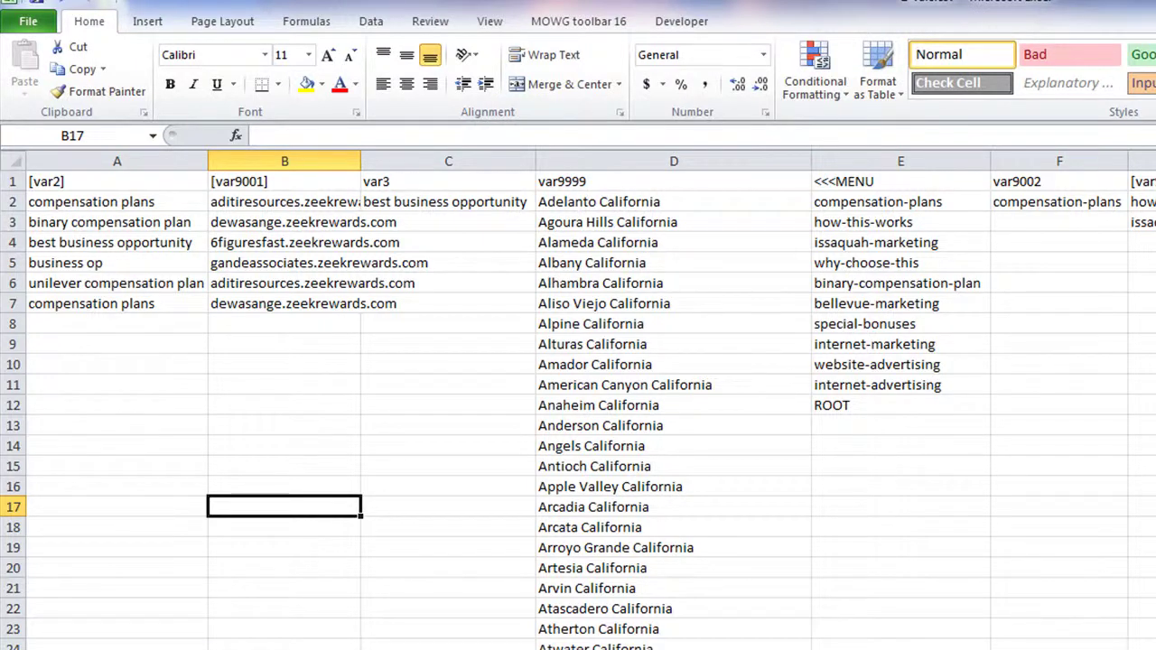
Look through the further variable columns out to column BX and return to the keyword list in column A
scroll(579, 397, right, 10)
click(1154, 201)
click(1155, 222)
click(1154, 242)
click(1154, 201)
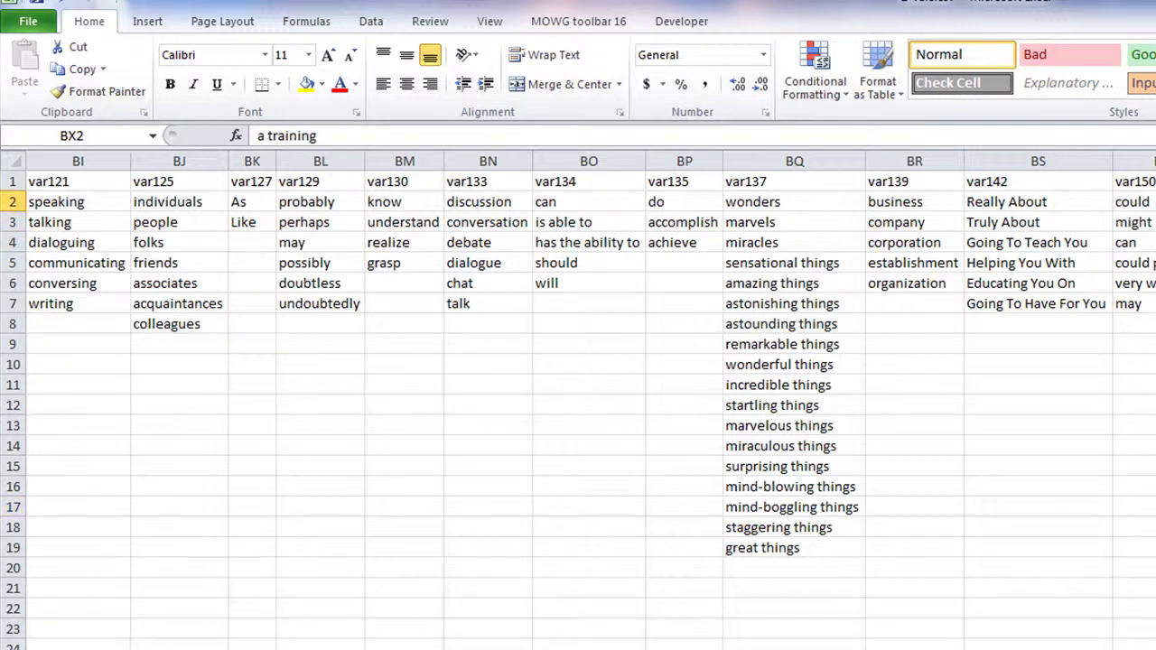
click(589, 445)
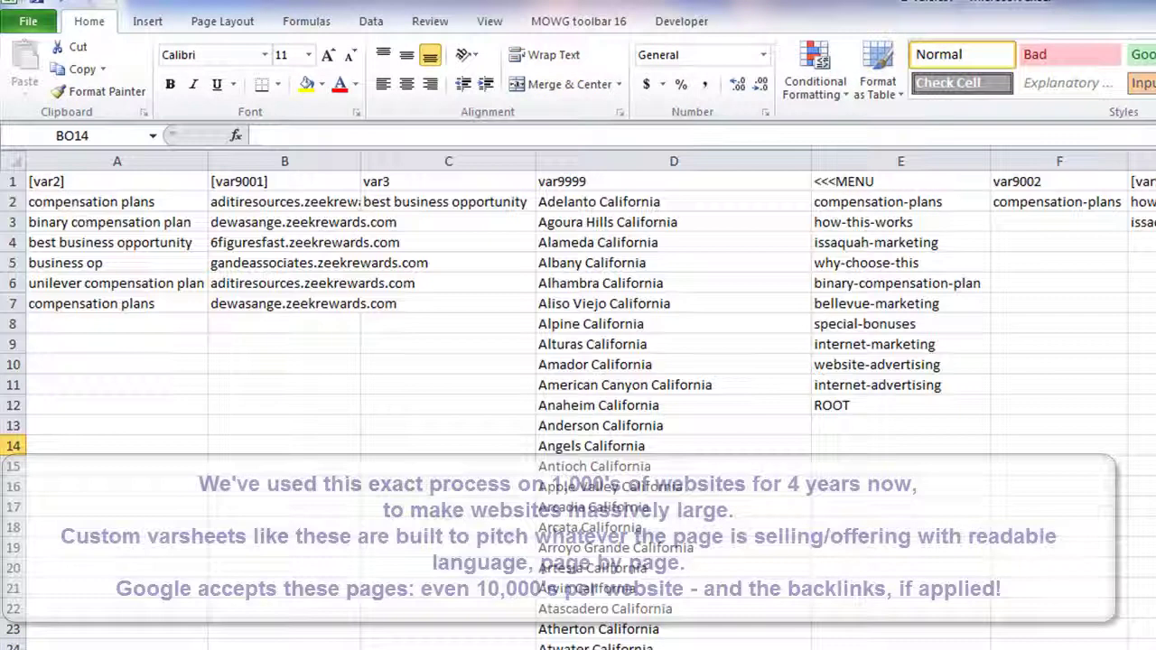
click(86, 201)
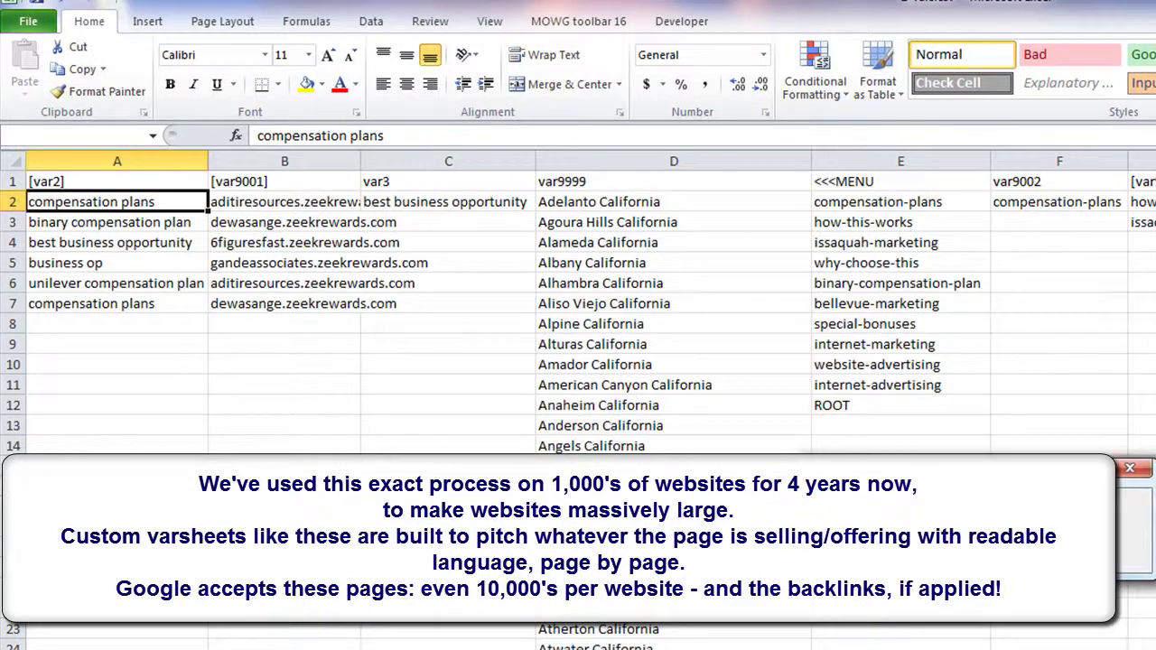
click(153, 388)
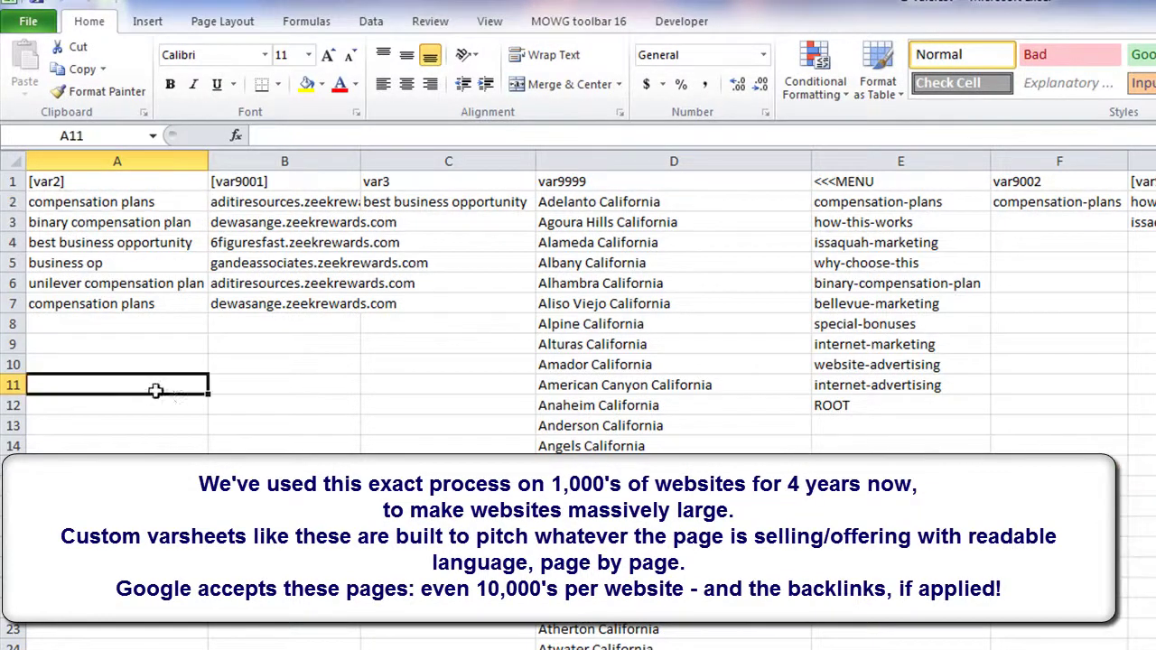
Save 2-vars.csv, keeping the workbook in CSV (comma delimited) format
click(36, 5)
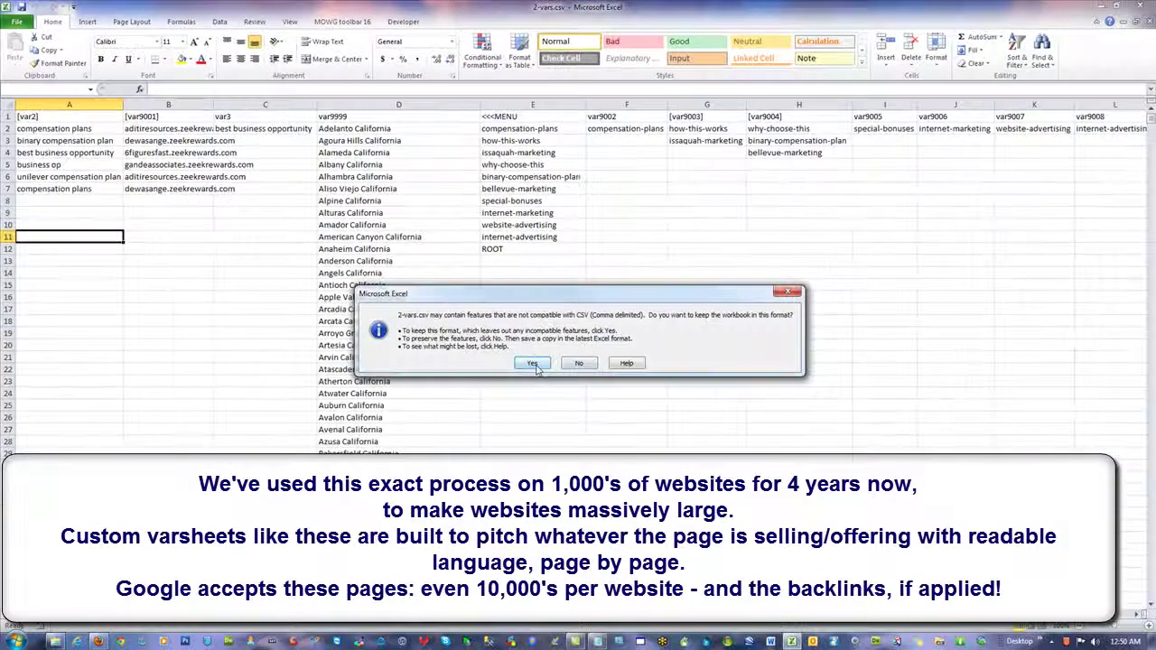
click(532, 364)
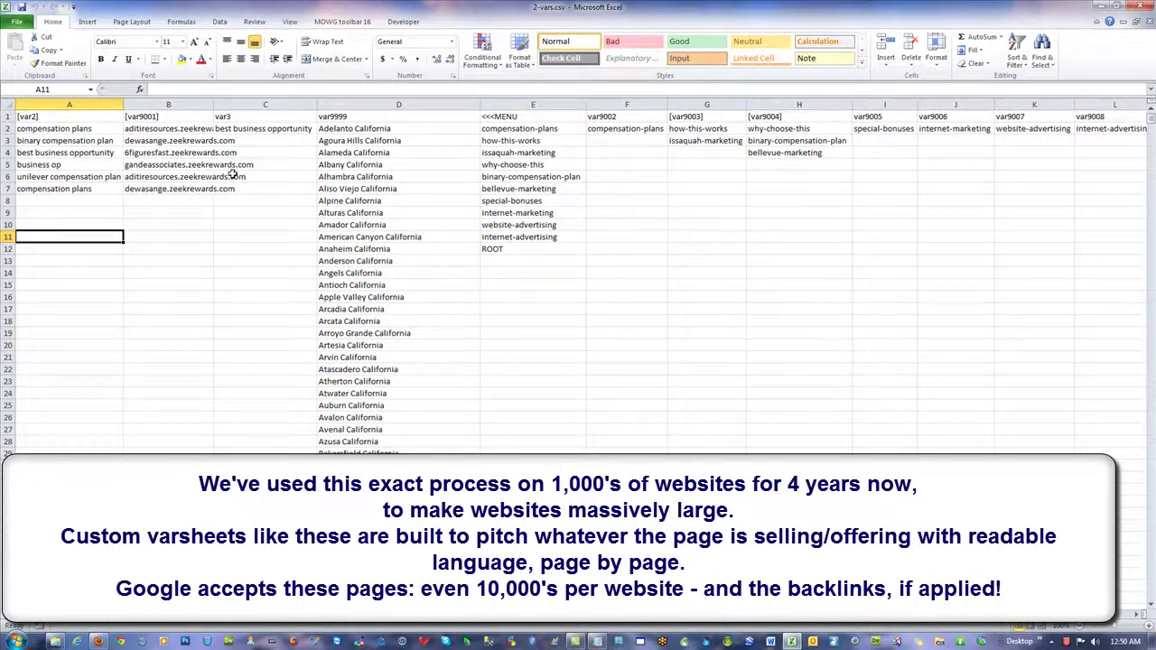
key(ctrl+s)
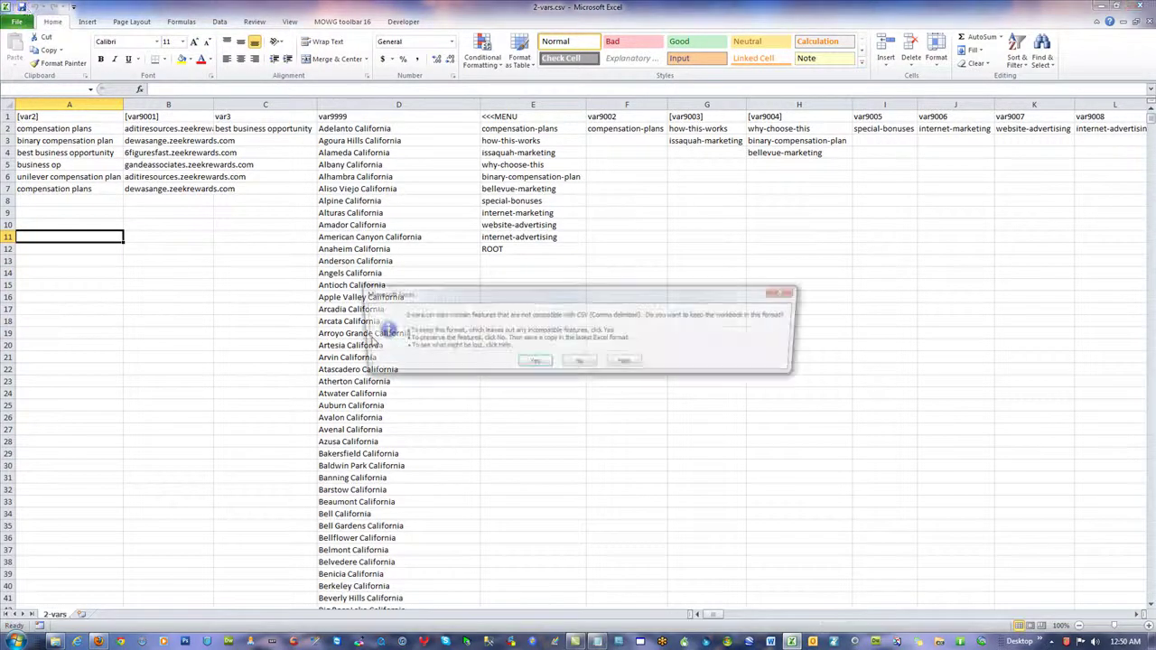
click(532, 363)
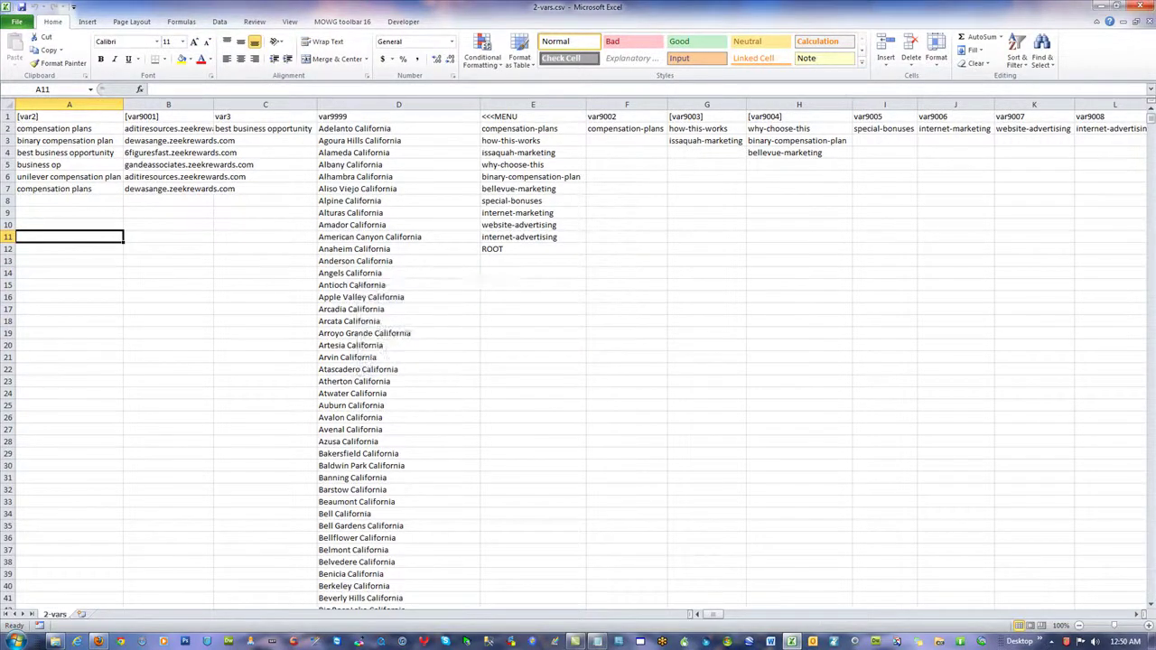
click(1146, 7)
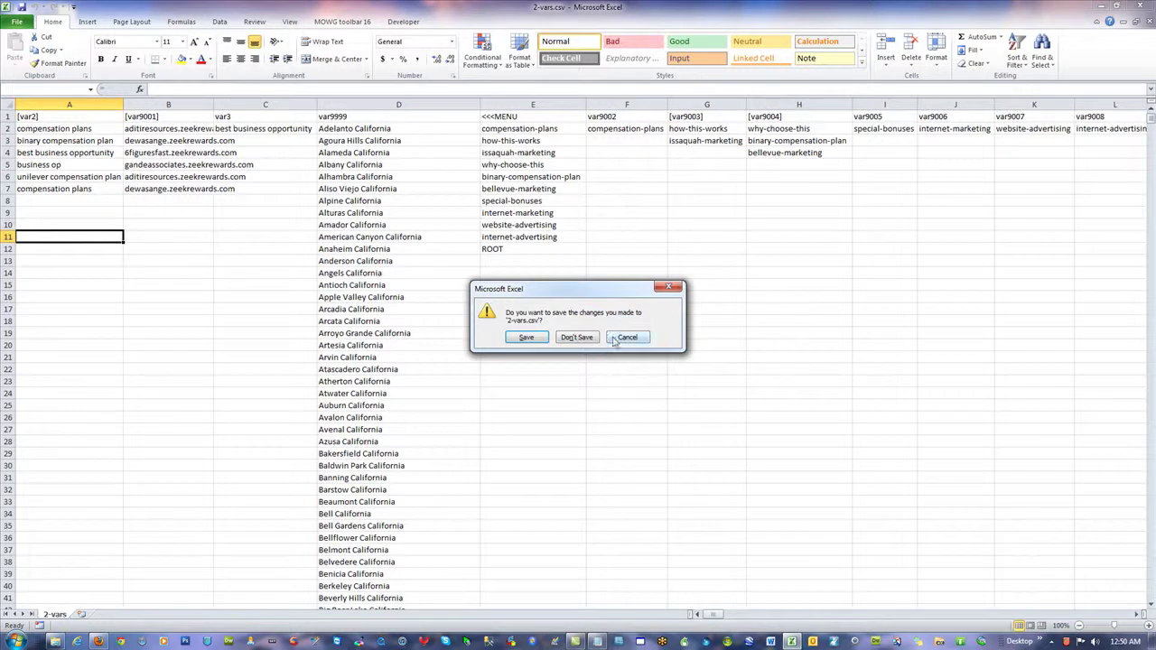
click(615, 340)
click(523, 322)
Close the workbook with its changes saved, replacing the existing 2-vars.csv in the V1 folder and keeping the CSV format
click(1142, 6)
click(528, 340)
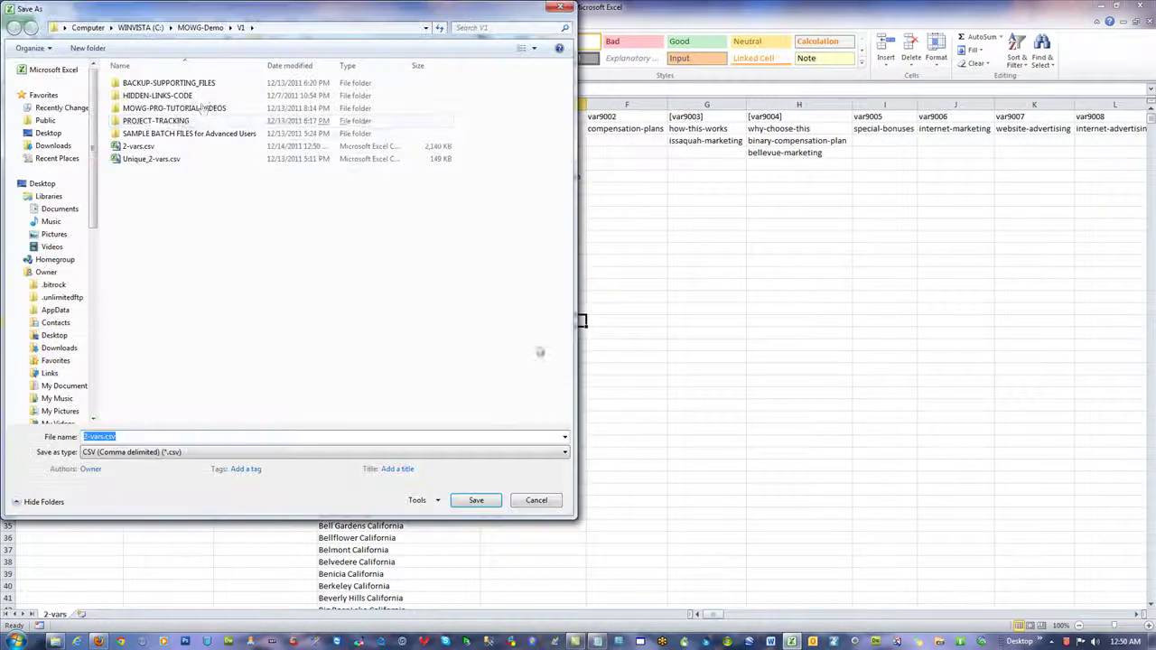
click(492, 505)
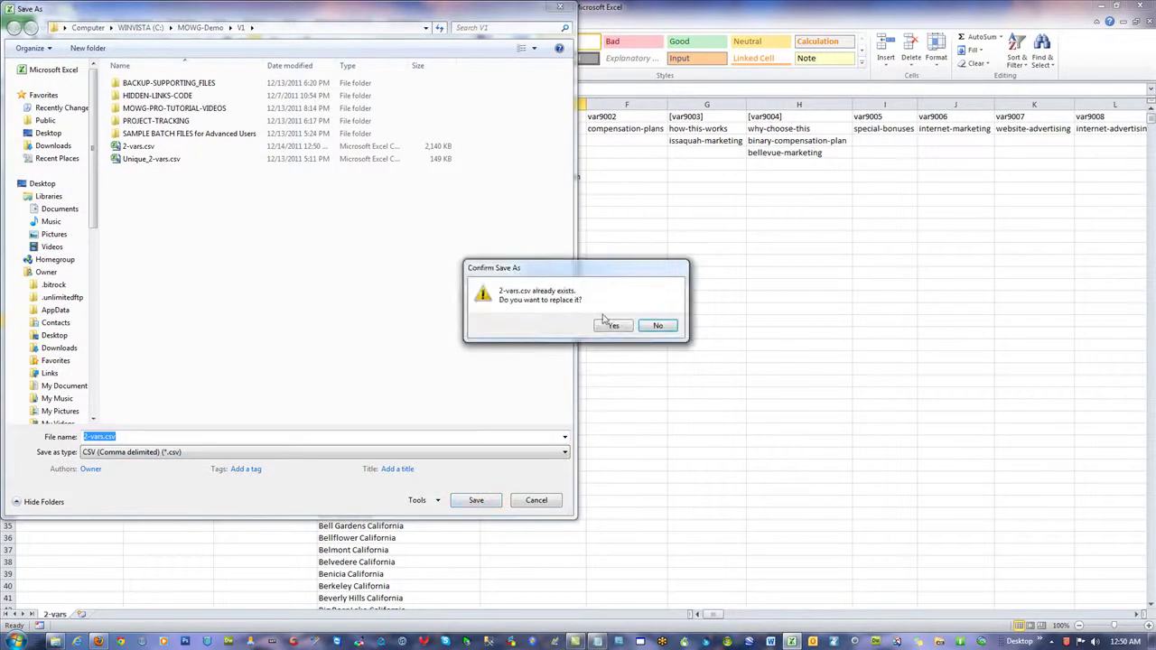
click(611, 326)
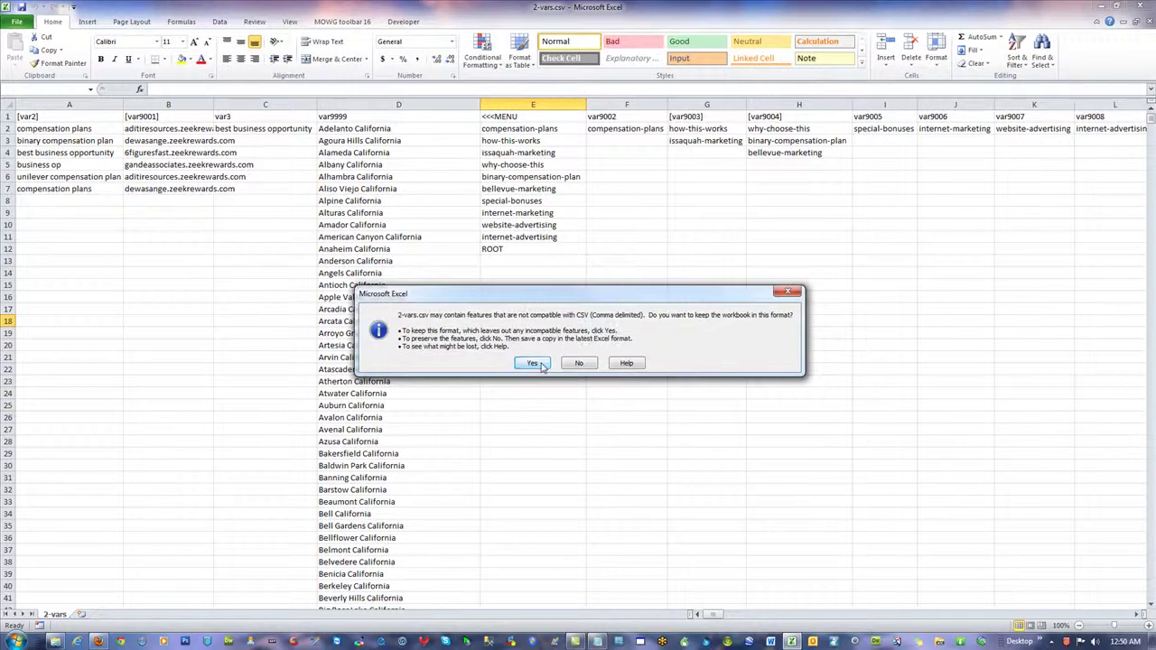
click(535, 363)
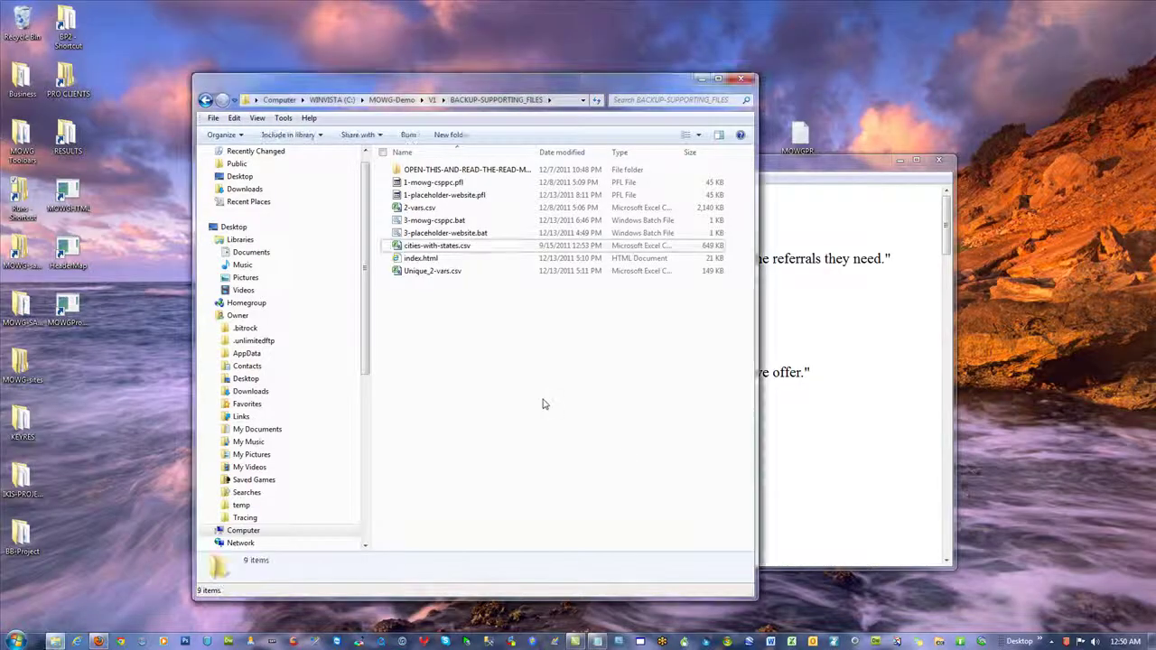
Return to the V1 folder, resave 2-vars.csv in CSV format, and close it without saving again
key(alt+Up)
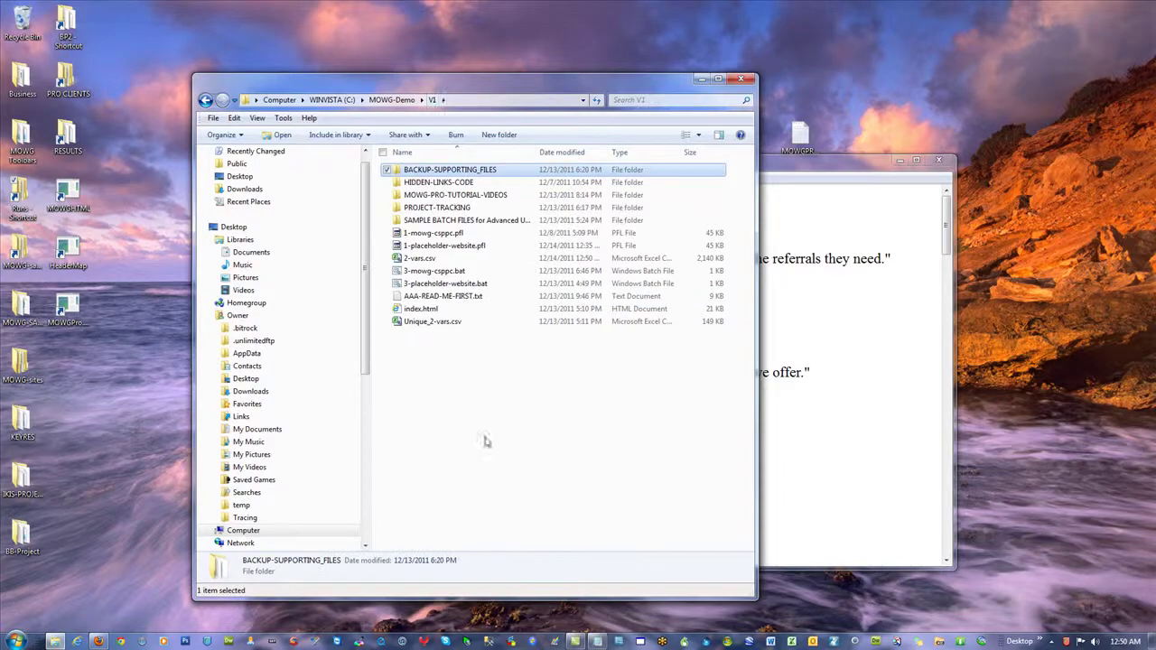
double_click(419, 258)
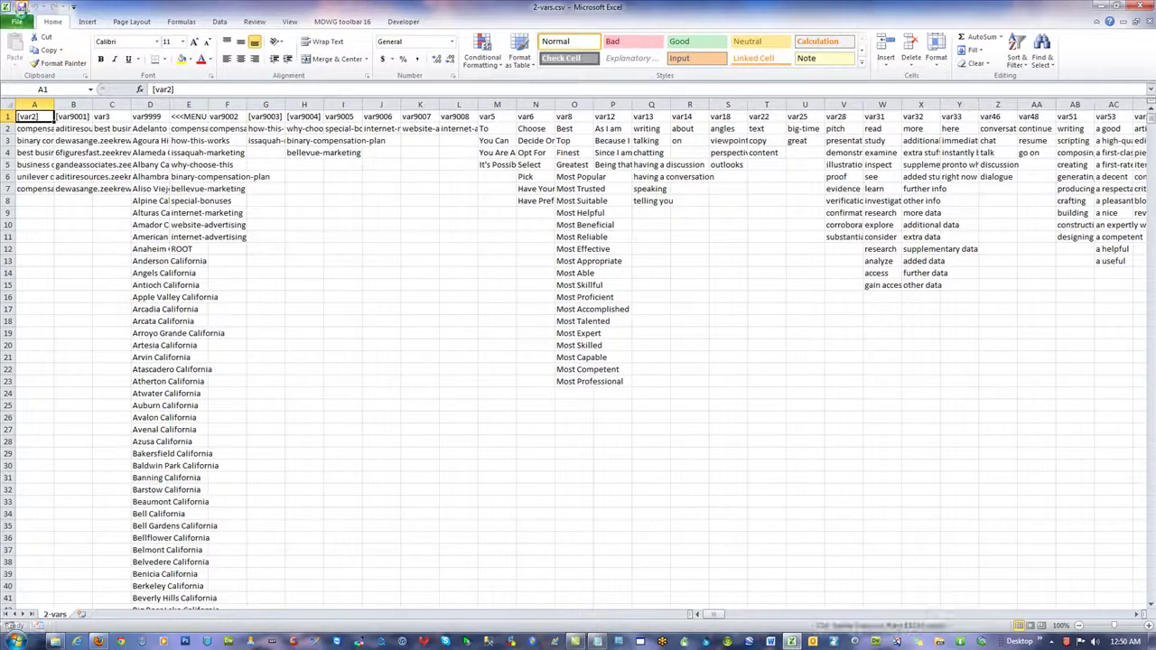
click(22, 7)
click(532, 363)
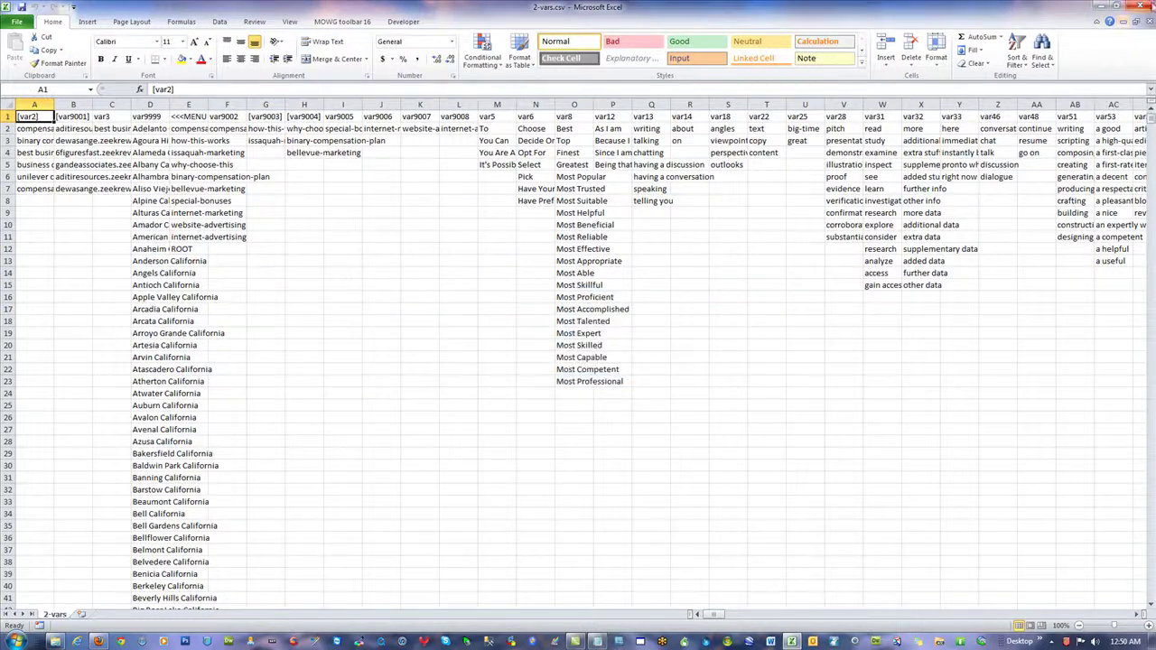
click(1147, 6)
click(576, 338)
click(576, 473)
Reopen 2-vars.csv, autofit all column widths, and close the workbook without saving
double_click(420, 258)
click(6, 100)
double_click(55, 104)
click(331, 330)
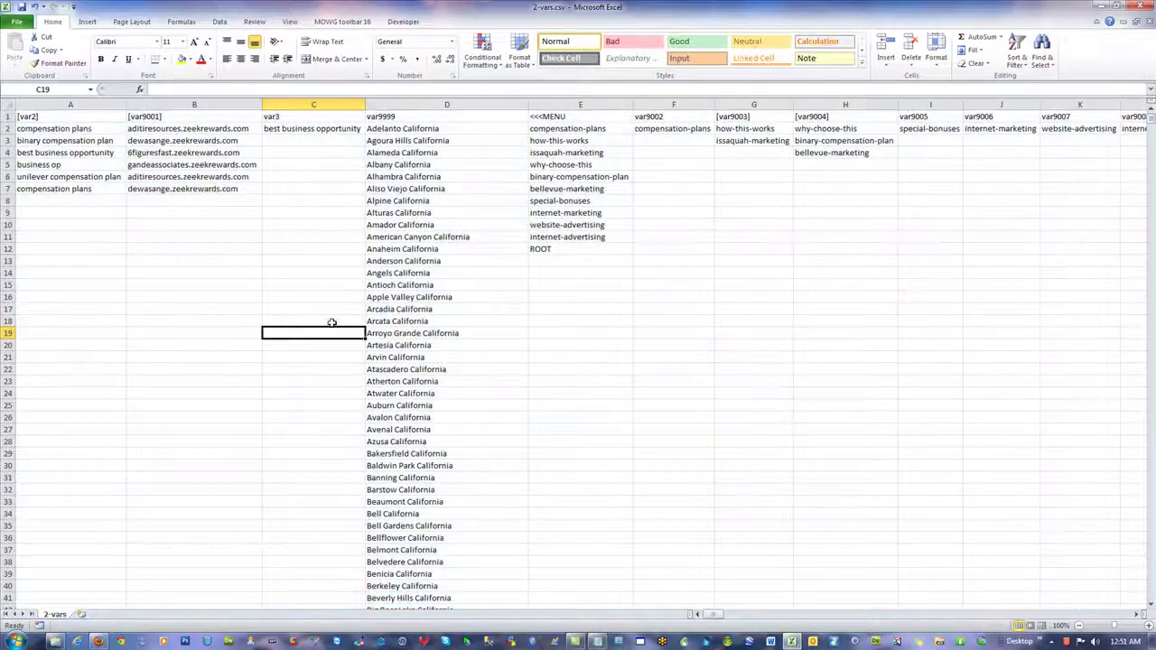
click(1143, 6)
click(576, 337)
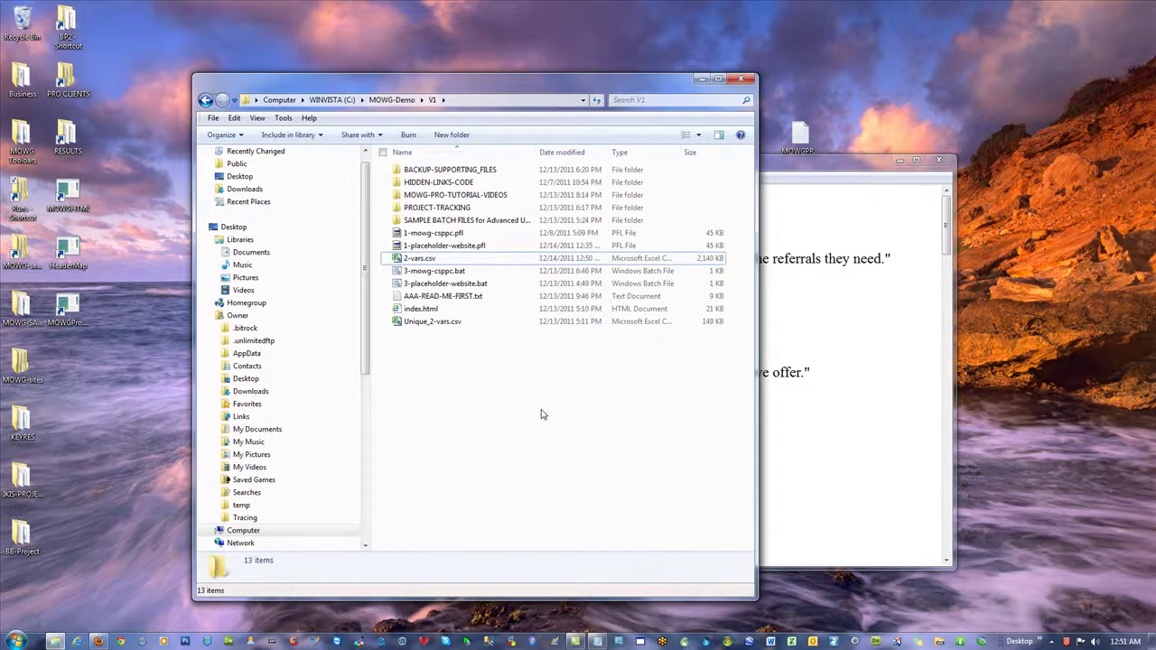
Open 2-vars.csv from the V1 folder and autofit the widths of all its columns
double_click(417, 262)
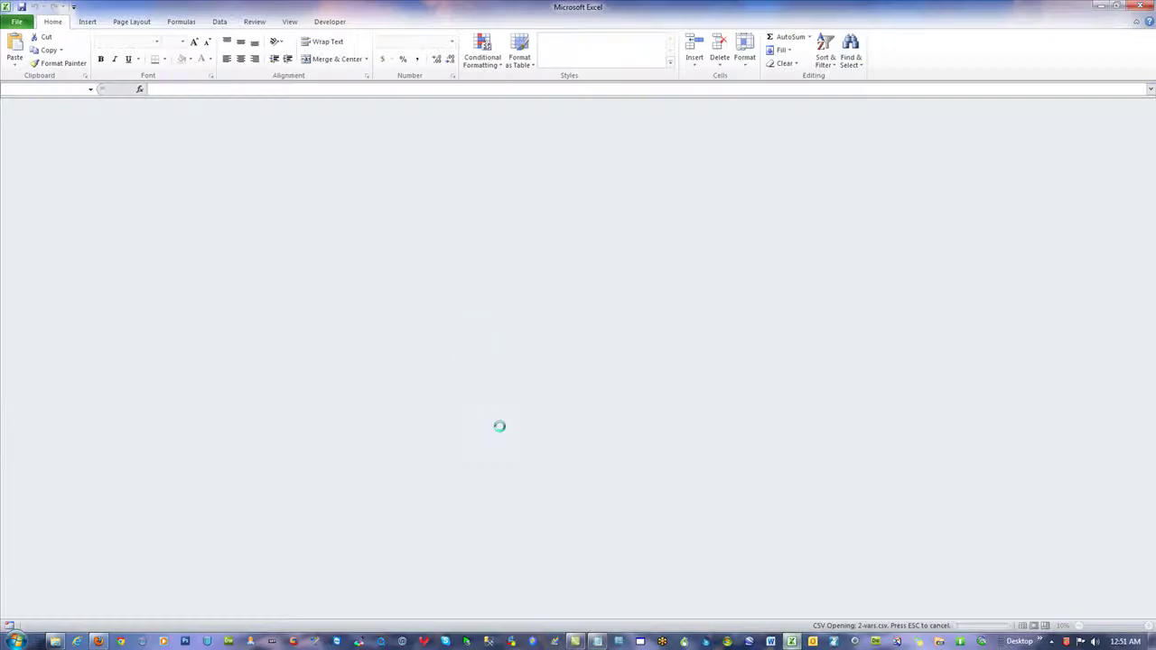
click(10, 104)
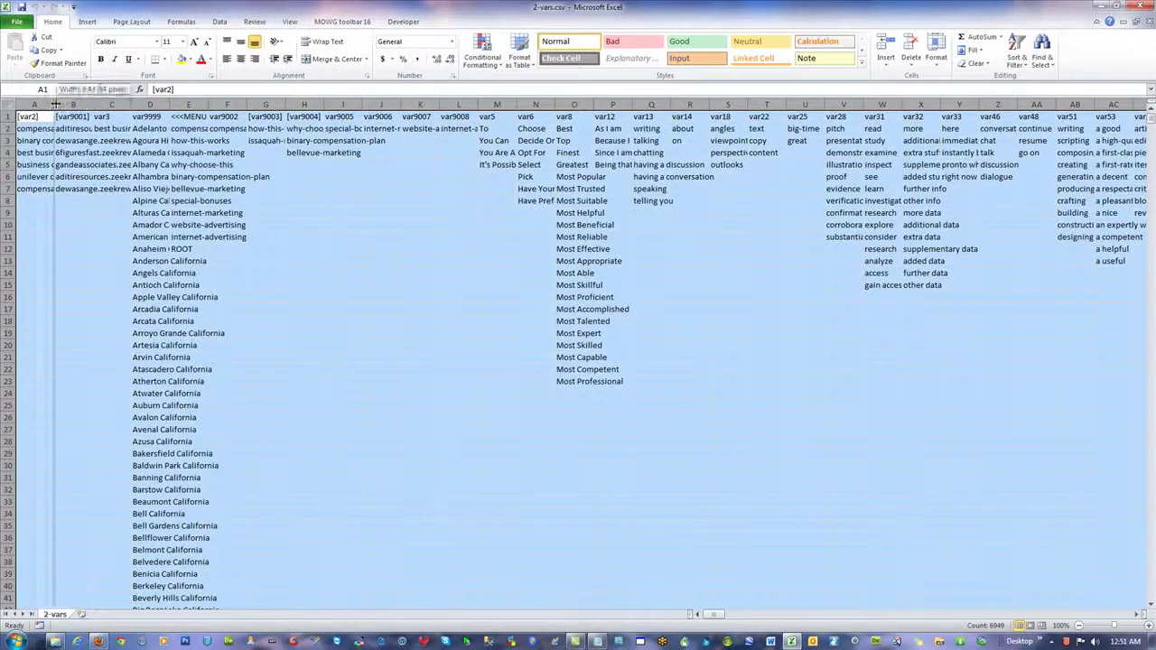
double_click(54, 105)
click(81, 262)
Examine the entries under each header from [var2] in column A through var9006 in column J
drag(51, 128, 52, 189)
drag(180, 128, 178, 188)
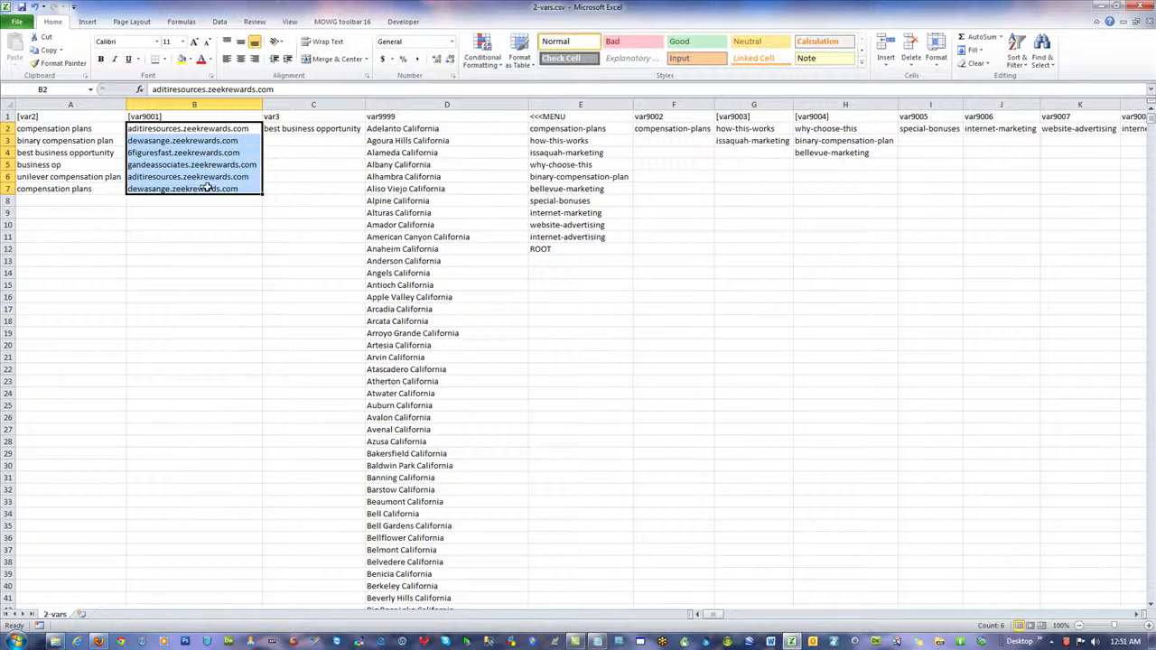
click(320, 128)
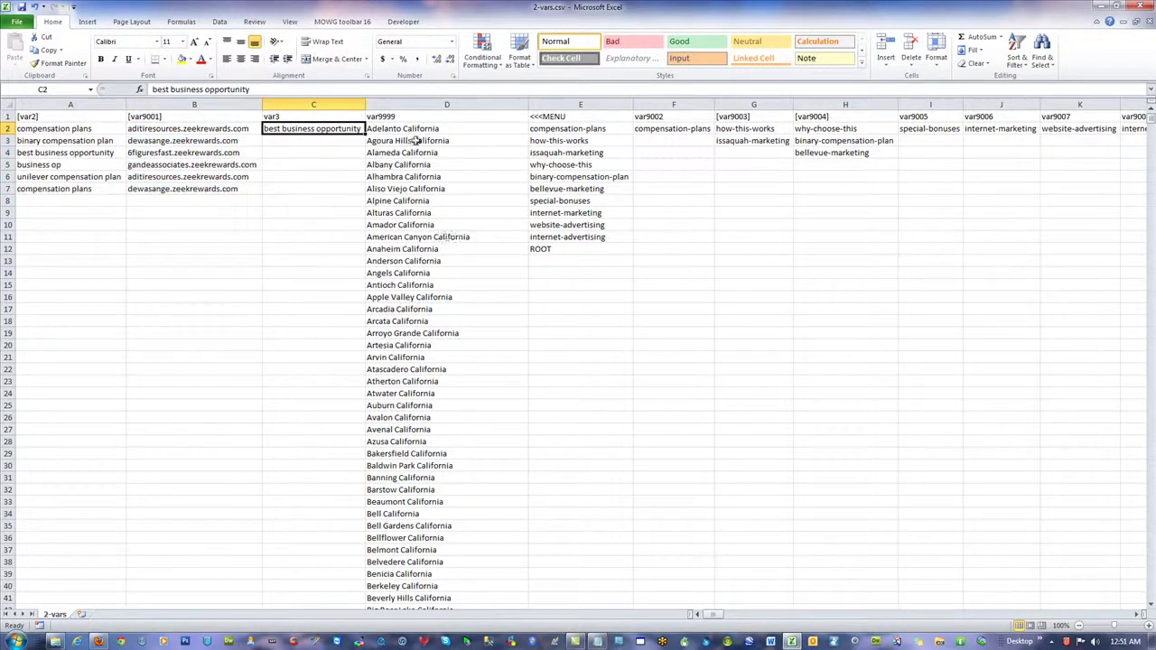
drag(411, 128, 452, 460)
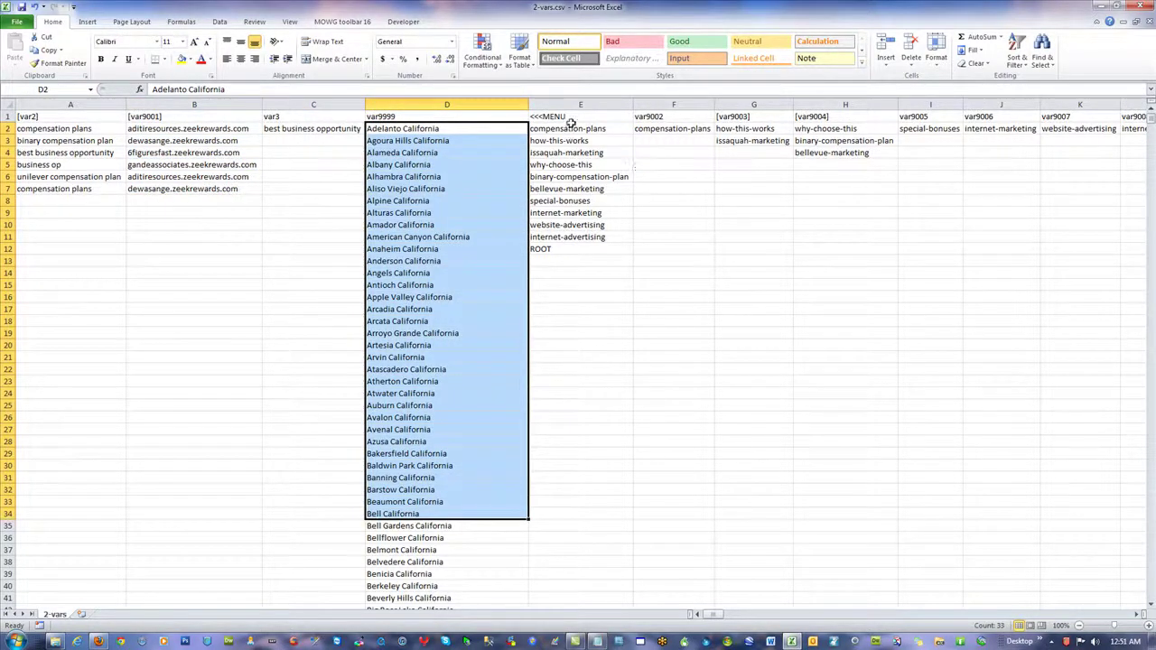
drag(572, 128, 576, 248)
click(668, 131)
drag(755, 129, 755, 141)
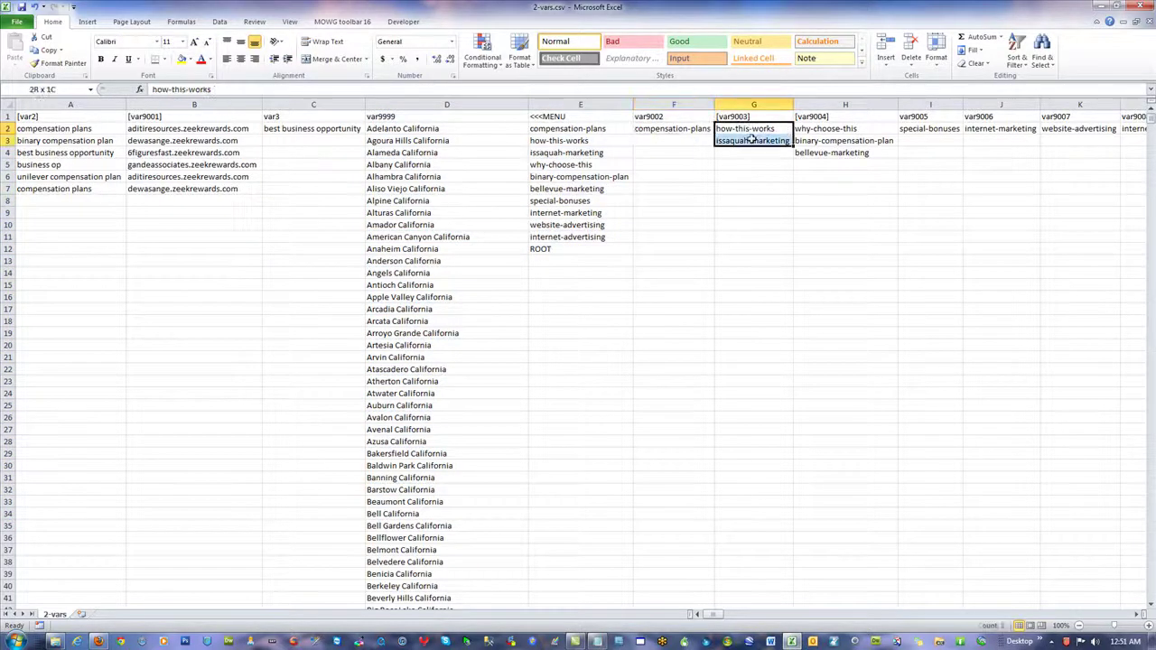
drag(844, 129, 849, 154)
click(956, 129)
click(1002, 128)
Copy the [var9004] range H2:H21 and paste it below ROOT in the <<<MENU column, starting at E13
drag(688, 128, 697, 413)
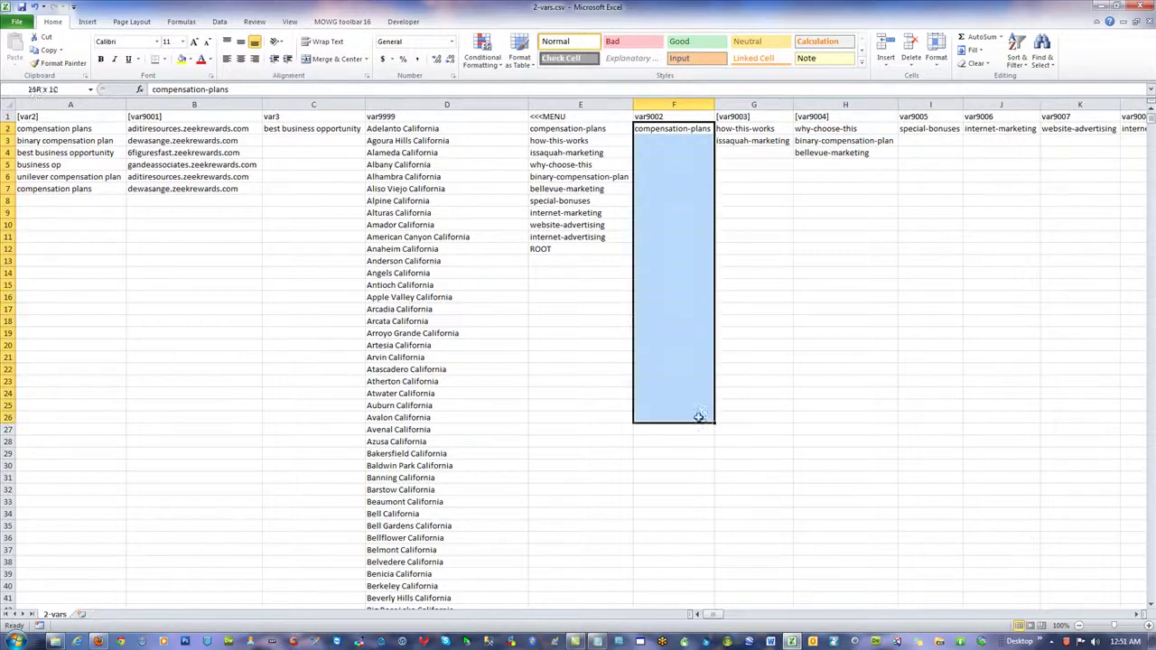
drag(761, 129, 757, 359)
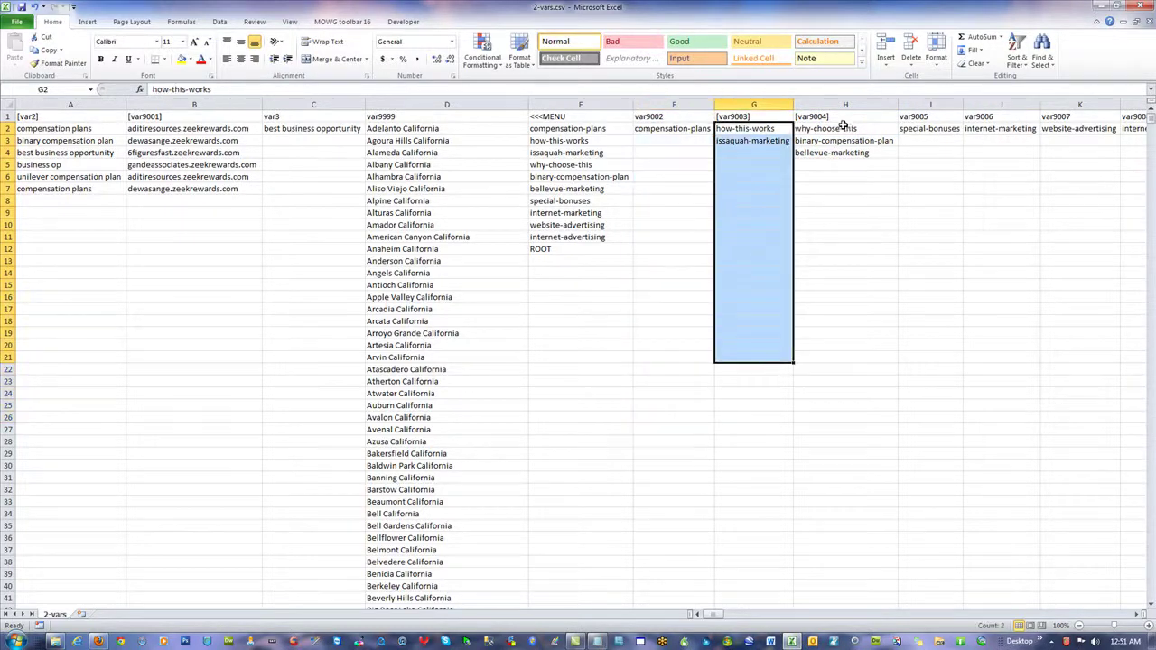
drag(843, 126, 865, 351)
right_click(849, 206)
click(878, 227)
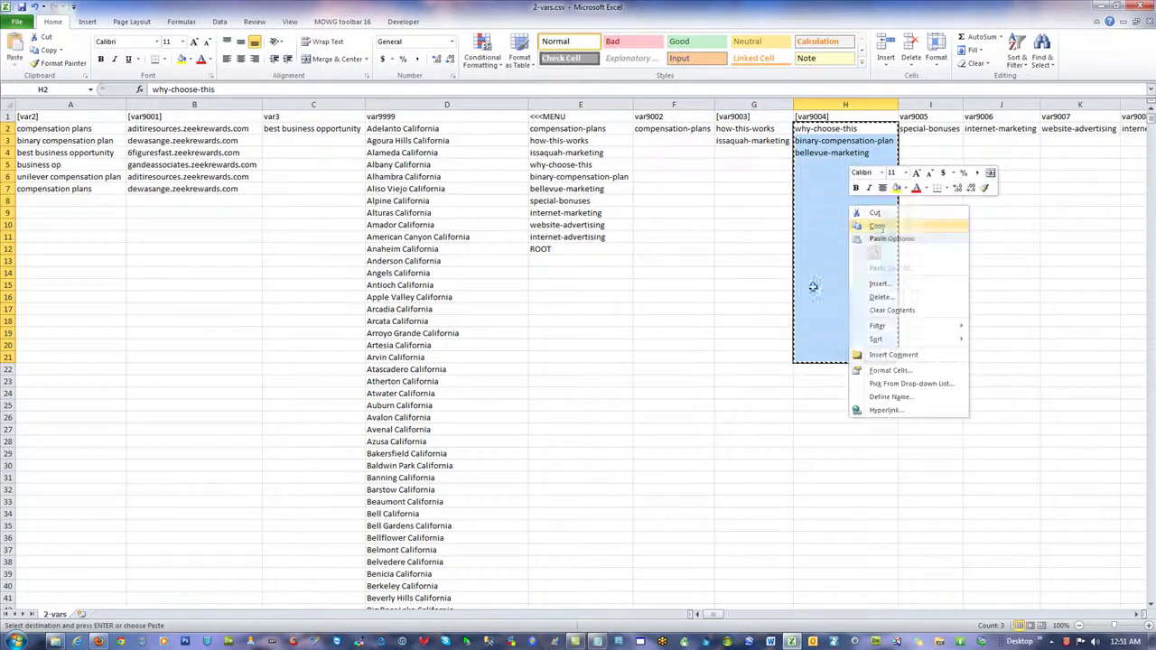
right_click(566, 261)
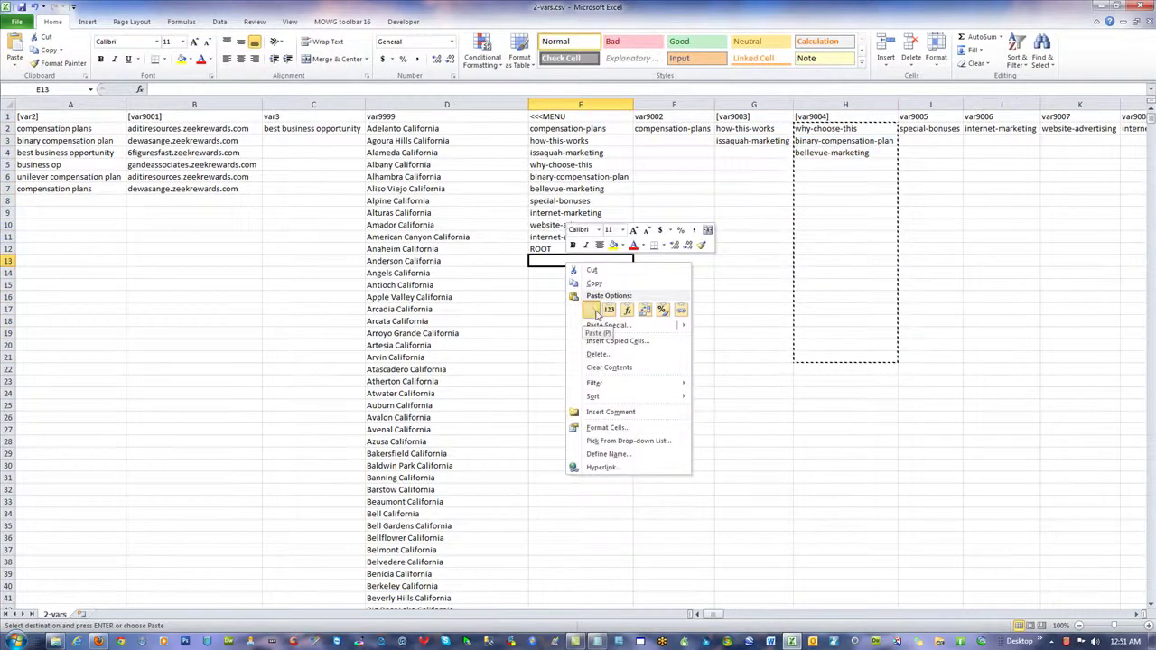
click(591, 310)
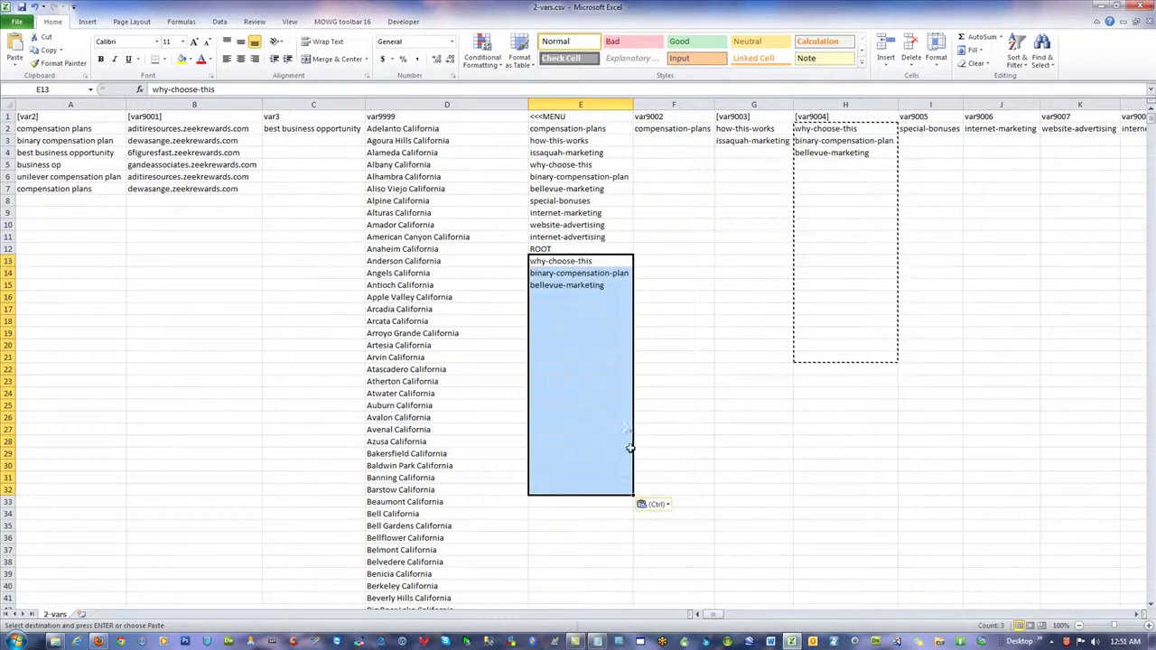
Undo the paste in the <<<MENU column and cancel the pending copy selection
click(36, 7)
click(849, 164)
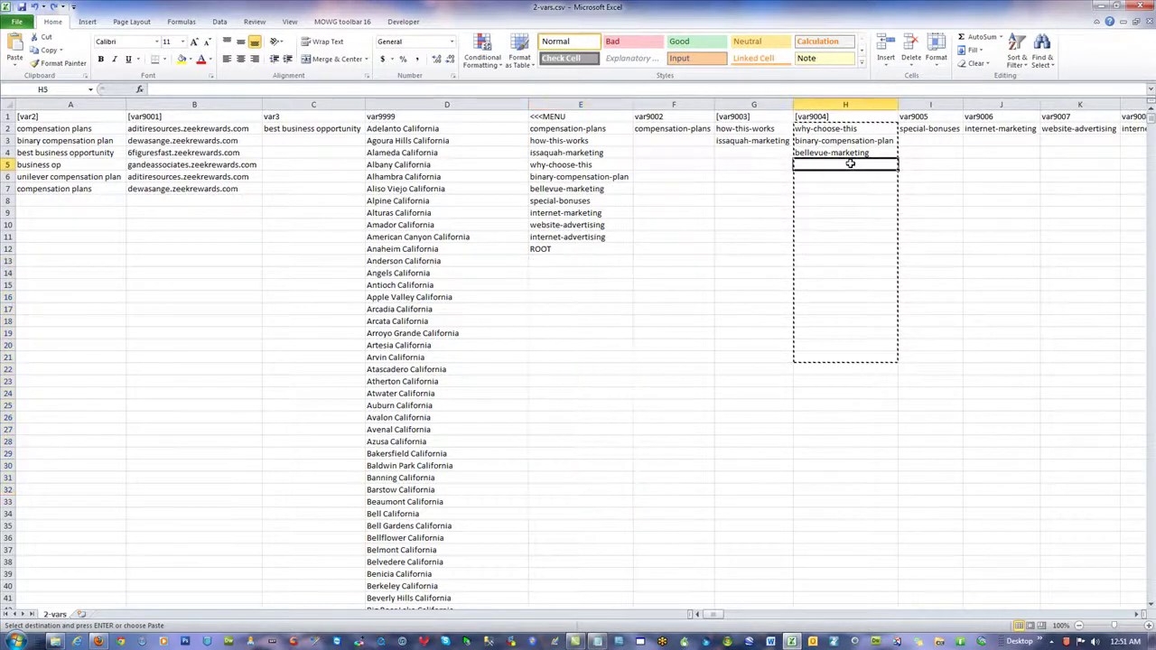
key(BackSpace)
Compare the <<<MENU entries in column E with the category columns var9002 through var9008
click(760, 144)
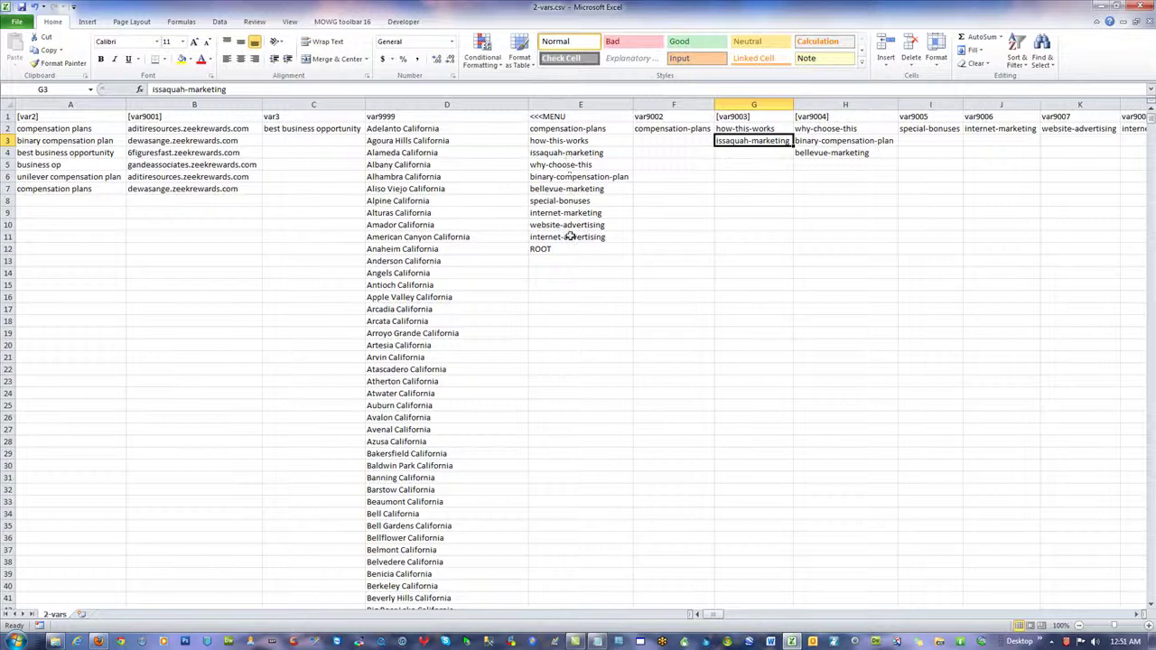
click(592, 129)
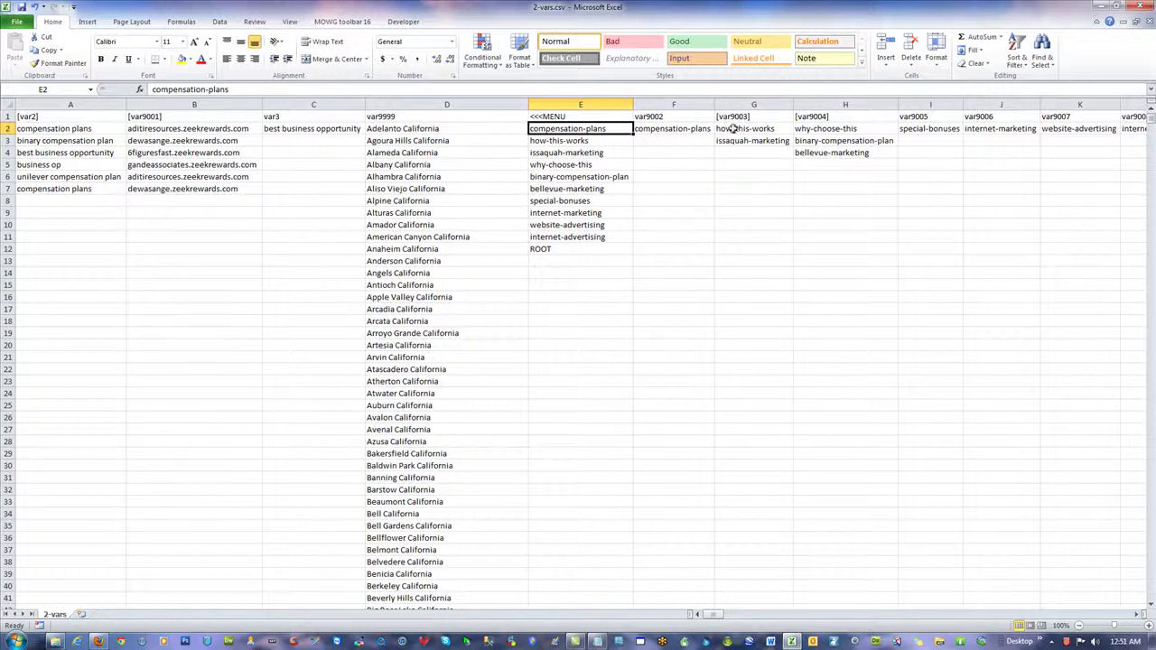
drag(660, 128, 960, 390)
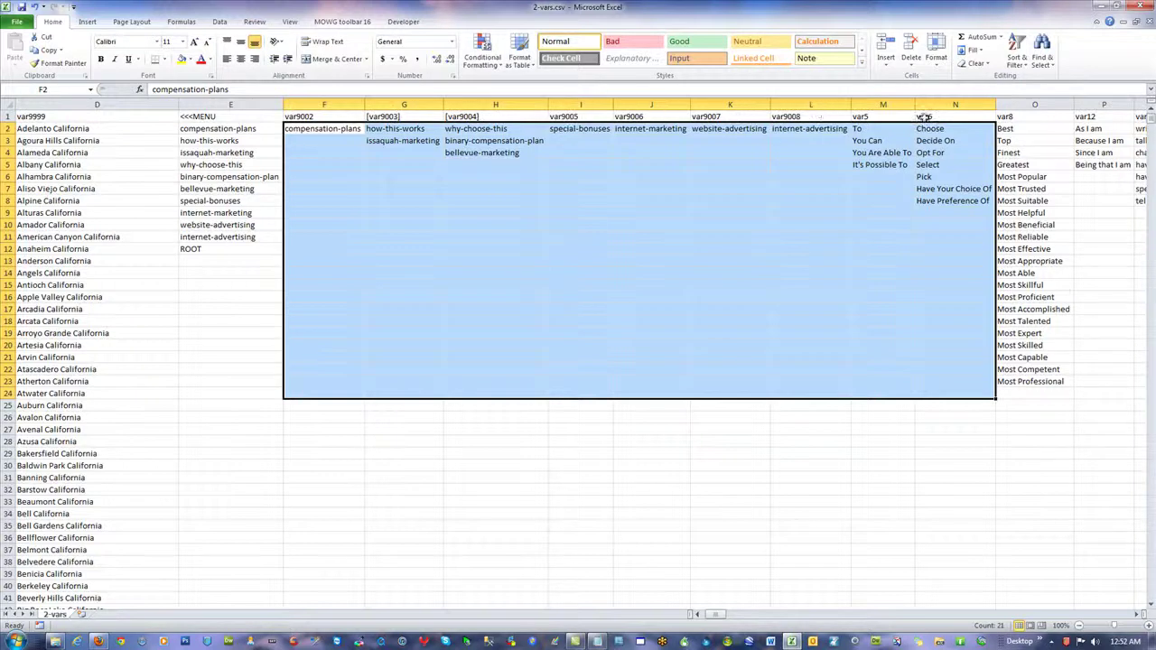
click(793, 116)
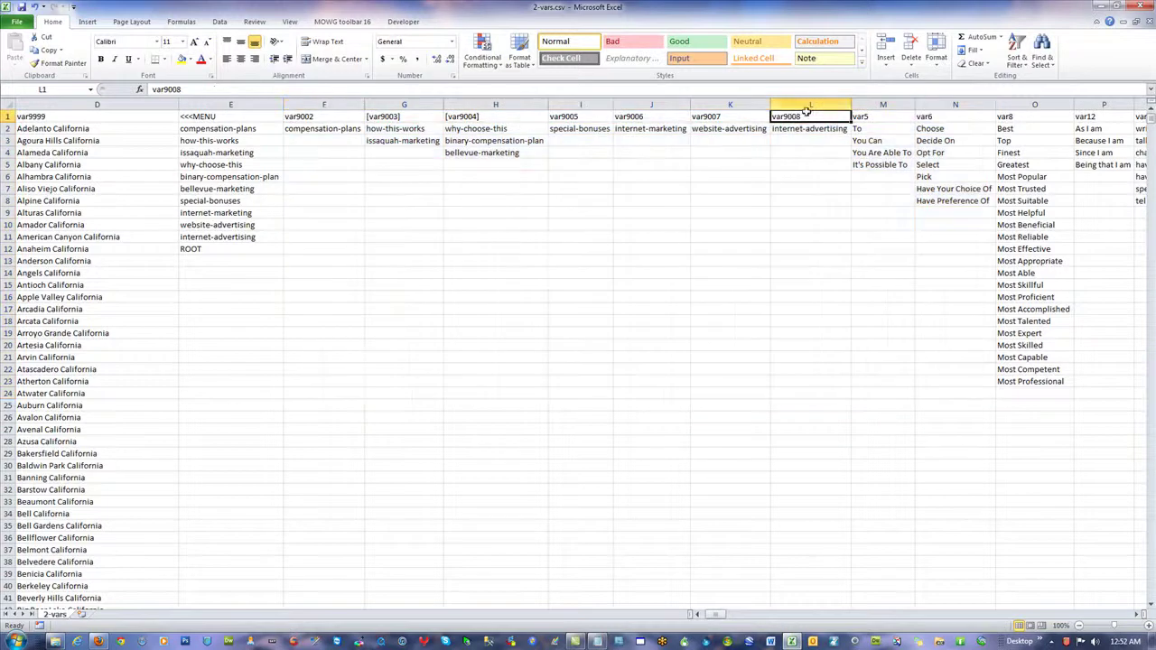
drag(791, 97, 303, 128)
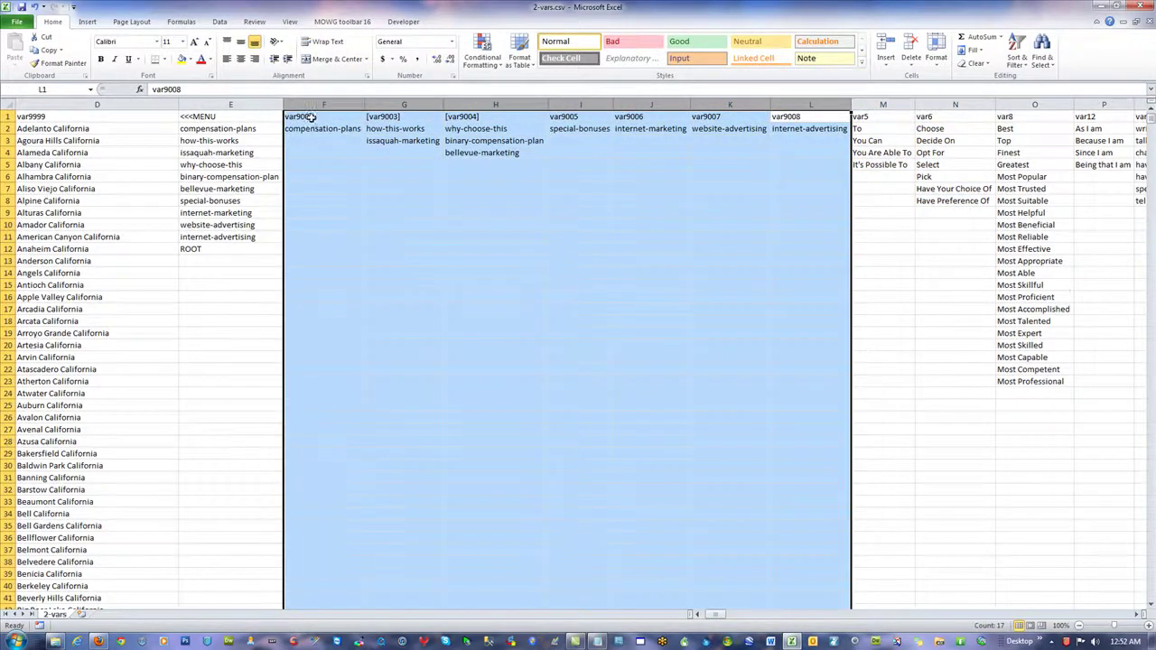
Check the individual headers from var9002 through var9008 and the neighbouring var5 column
click(307, 118)
click(390, 117)
click(489, 120)
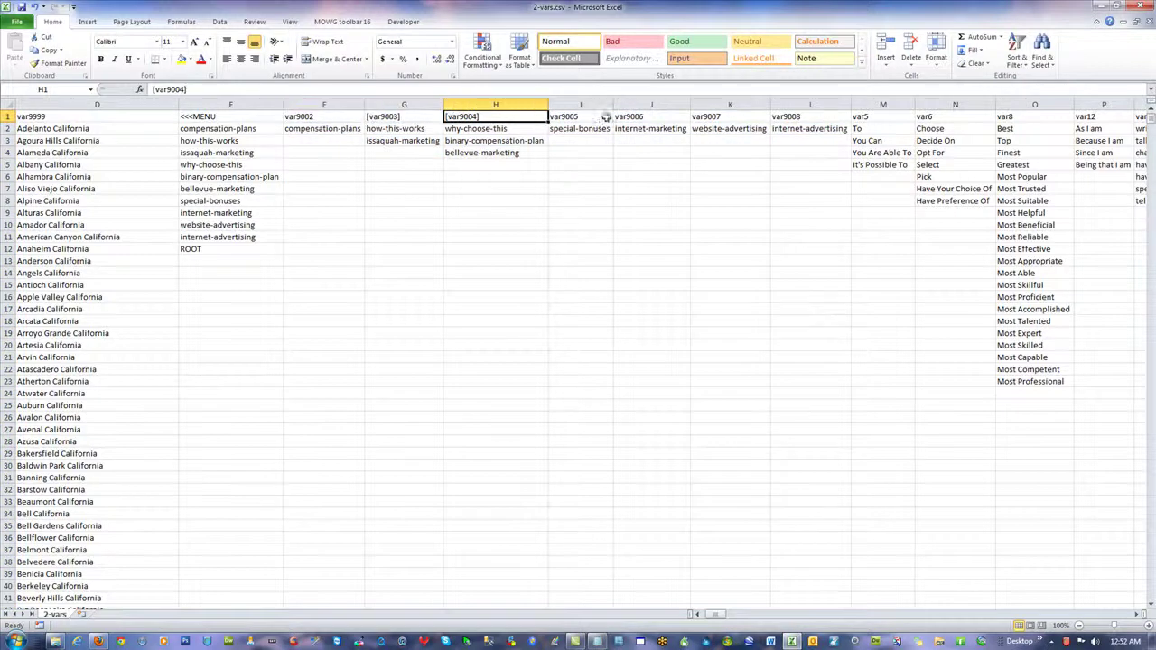
click(824, 117)
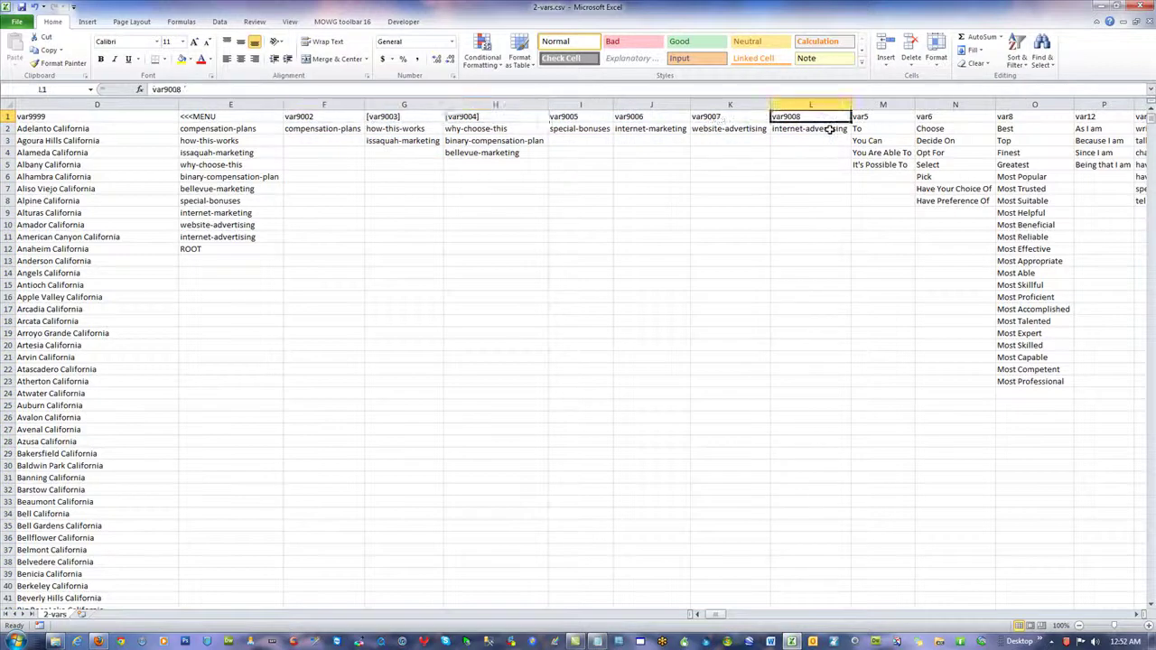
click(886, 117)
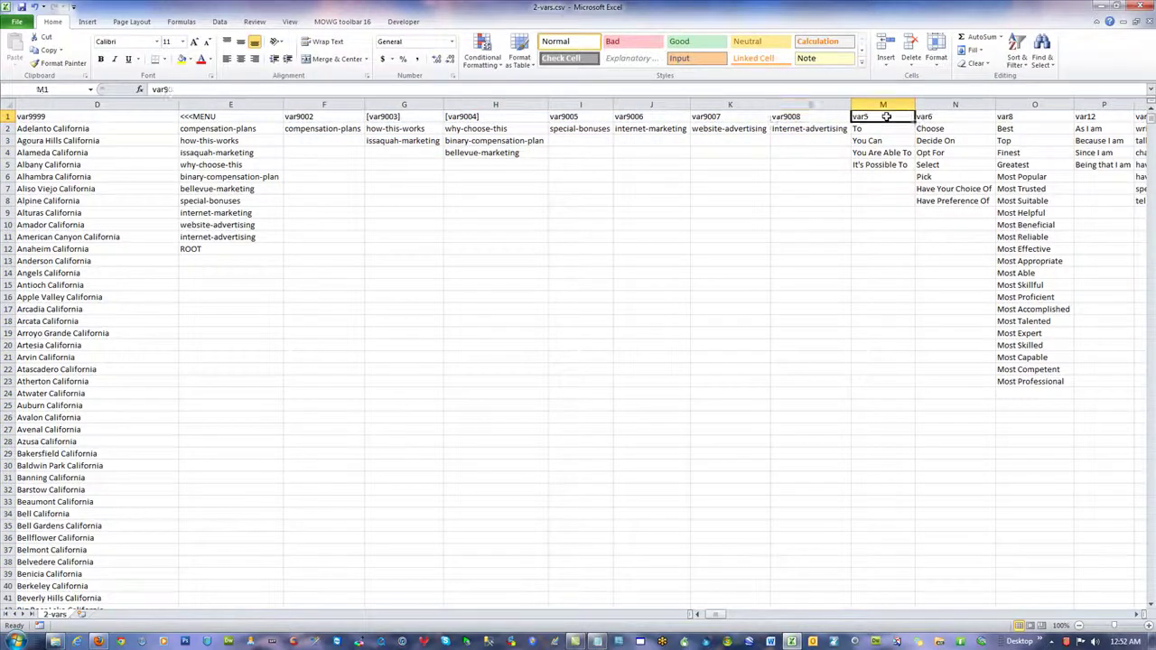
click(882, 104)
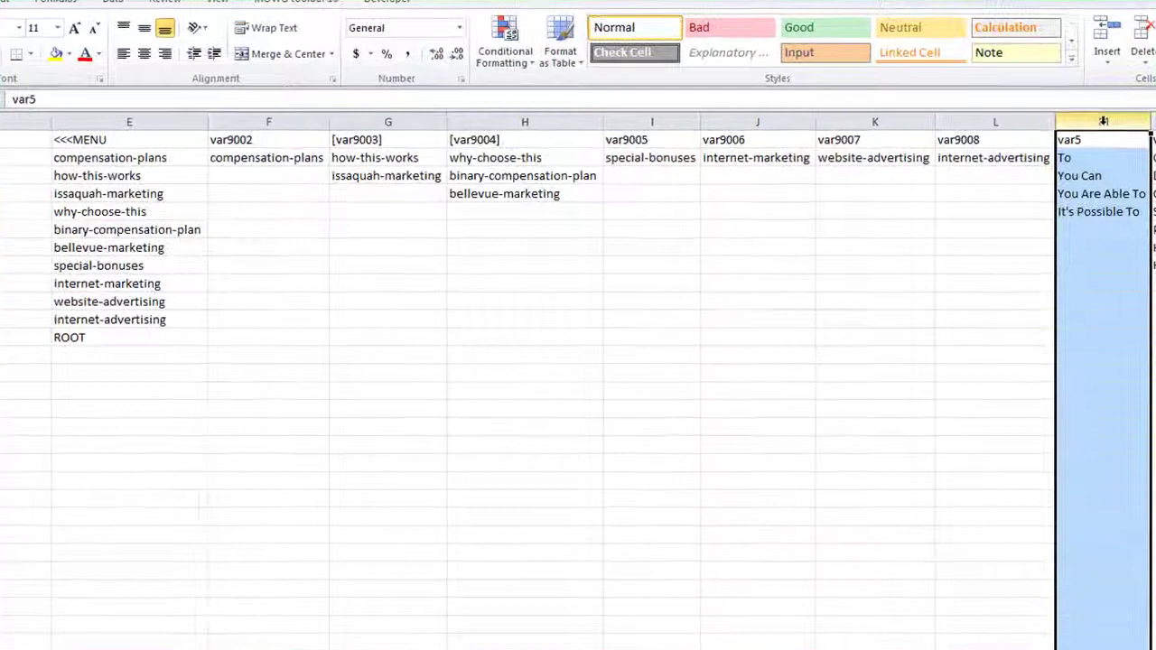
click(873, 139)
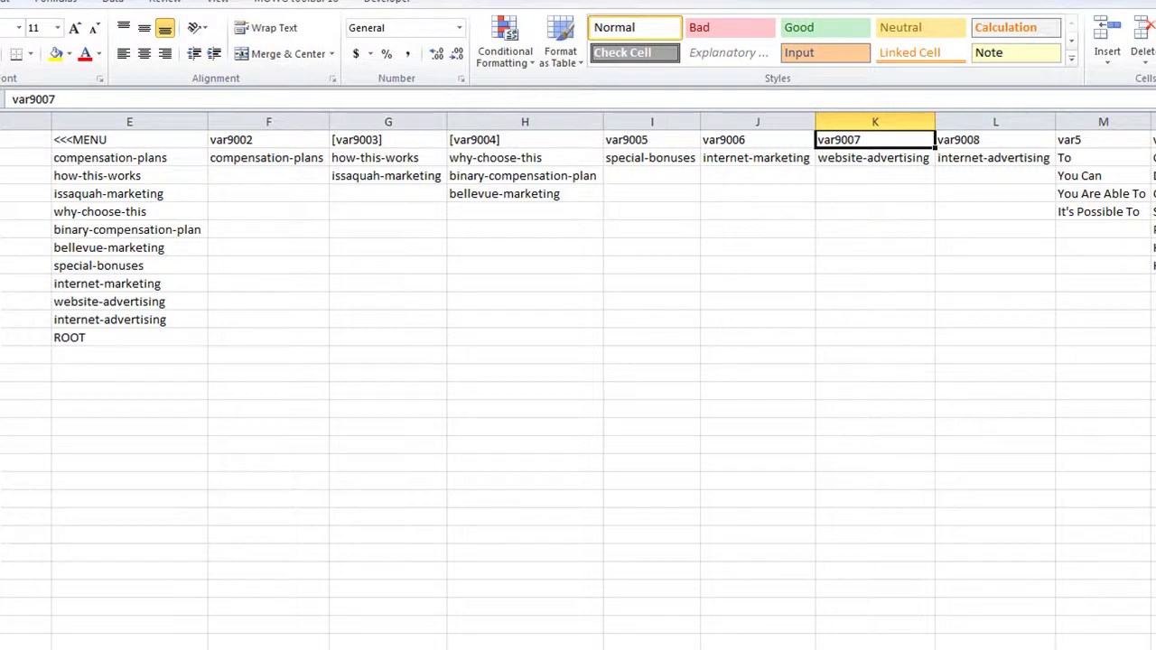
Save 2-vars.csv keeping the CSV format, and close Excel without saving again
key(ctrl+s)
click(581, 512)
key(alt+F4)
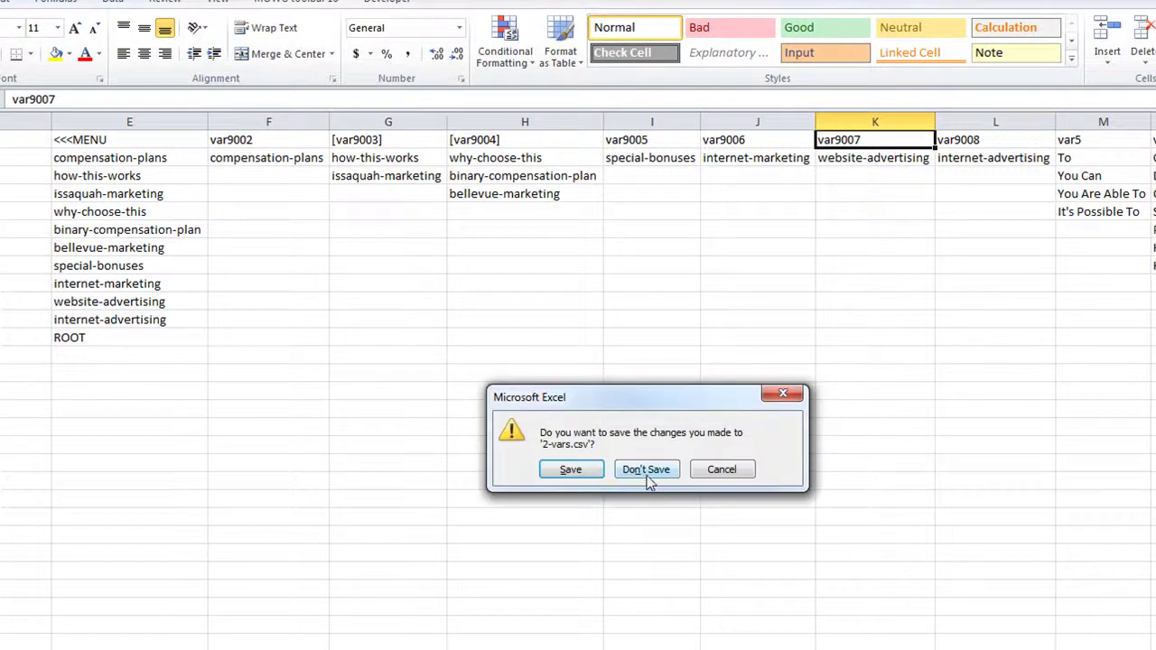
click(652, 473)
click(566, 588)
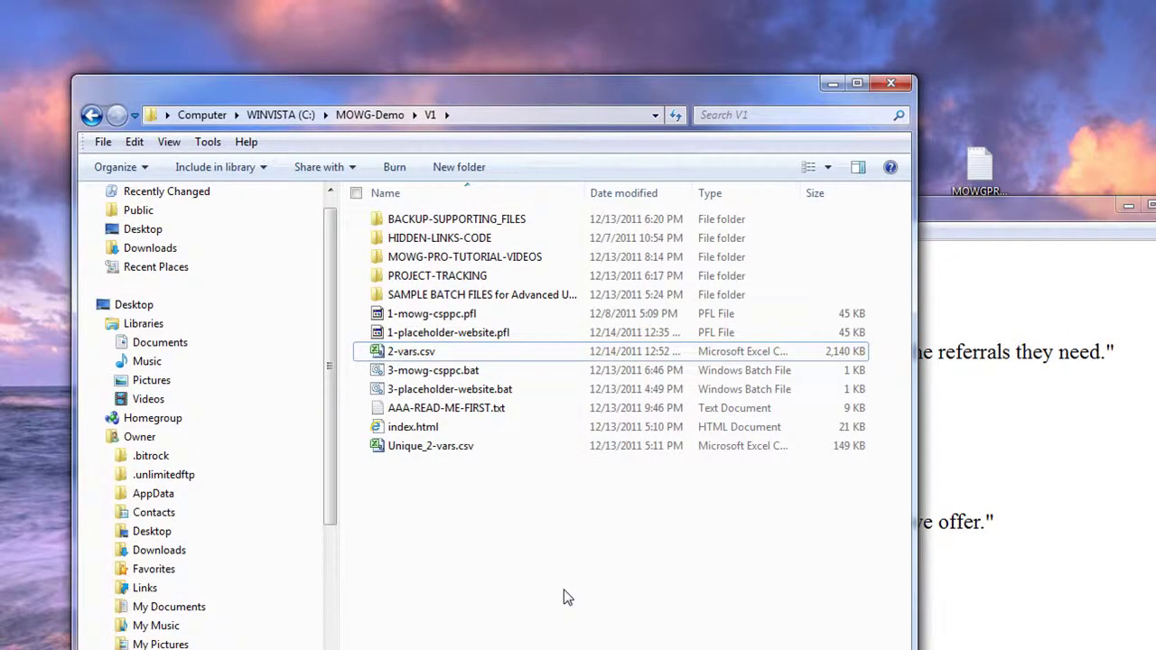
Run 3-placeholder-website.bat from the V1 folder and move its console windows apart
double_click(425, 389)
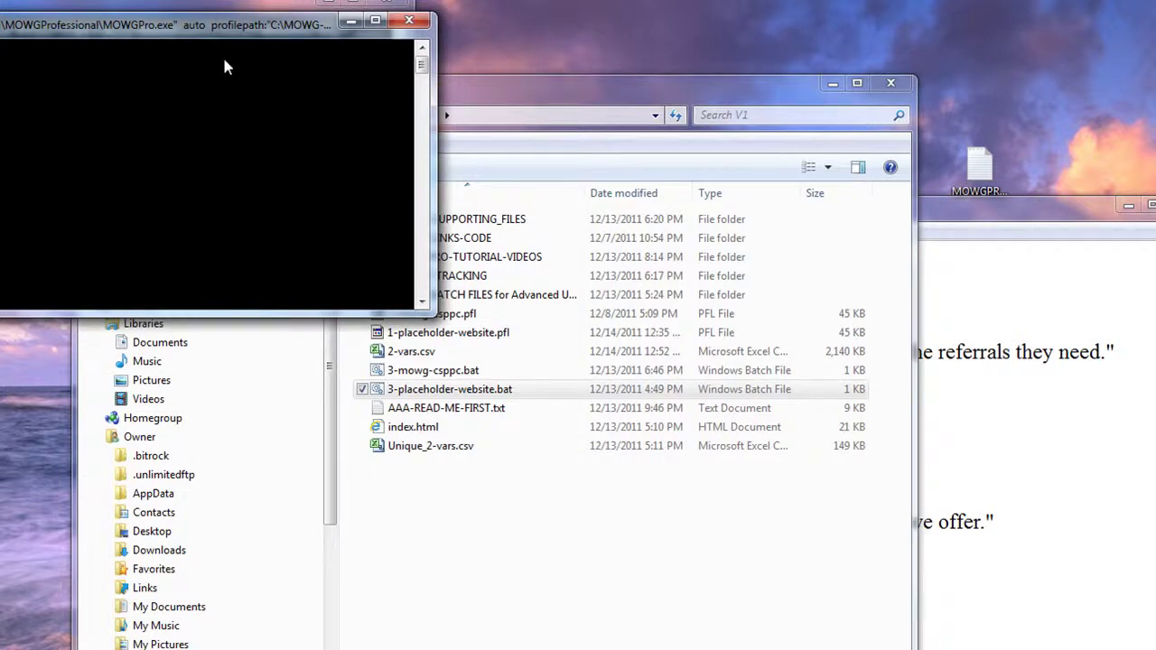
drag(241, 36, 467, 54)
drag(203, 51, 28, 131)
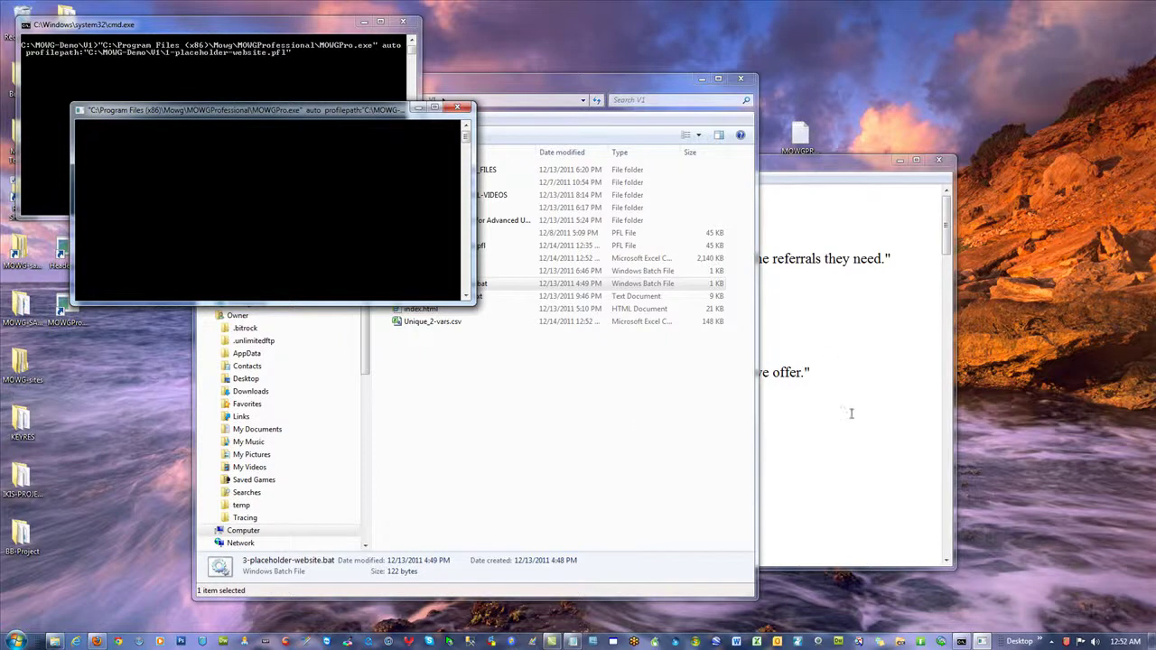
Run 3-mowg-csppc.bat alongside the first batch job, moving the folder window clear and spreading out the new console windows
drag(544, 90, 659, 85)
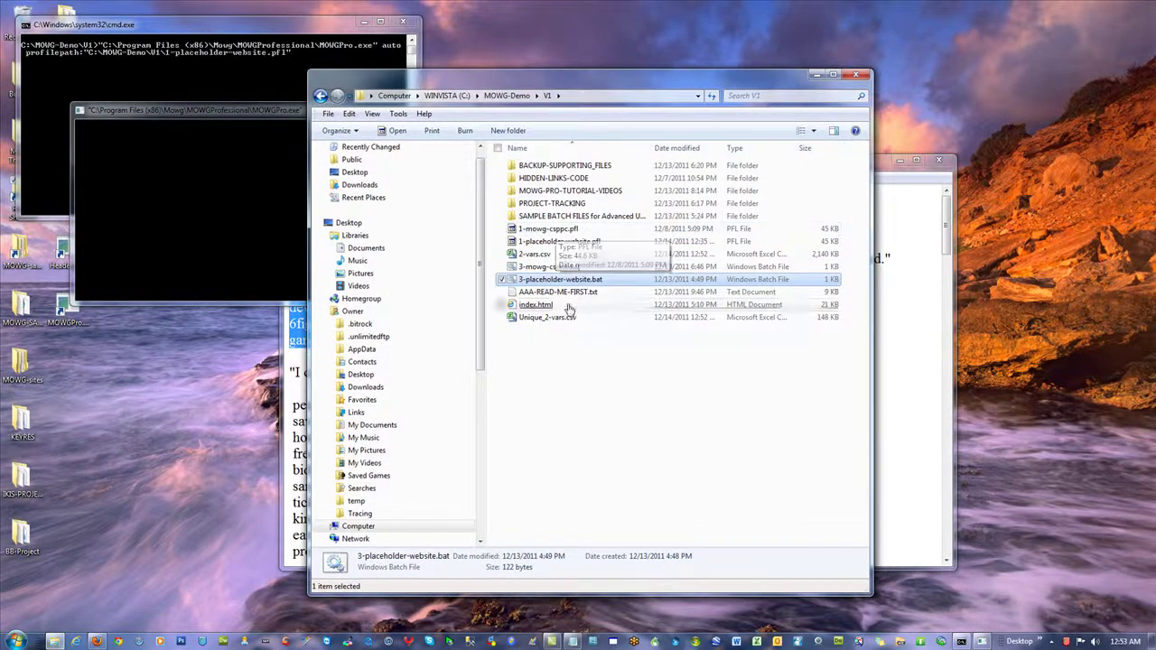
double_click(567, 270)
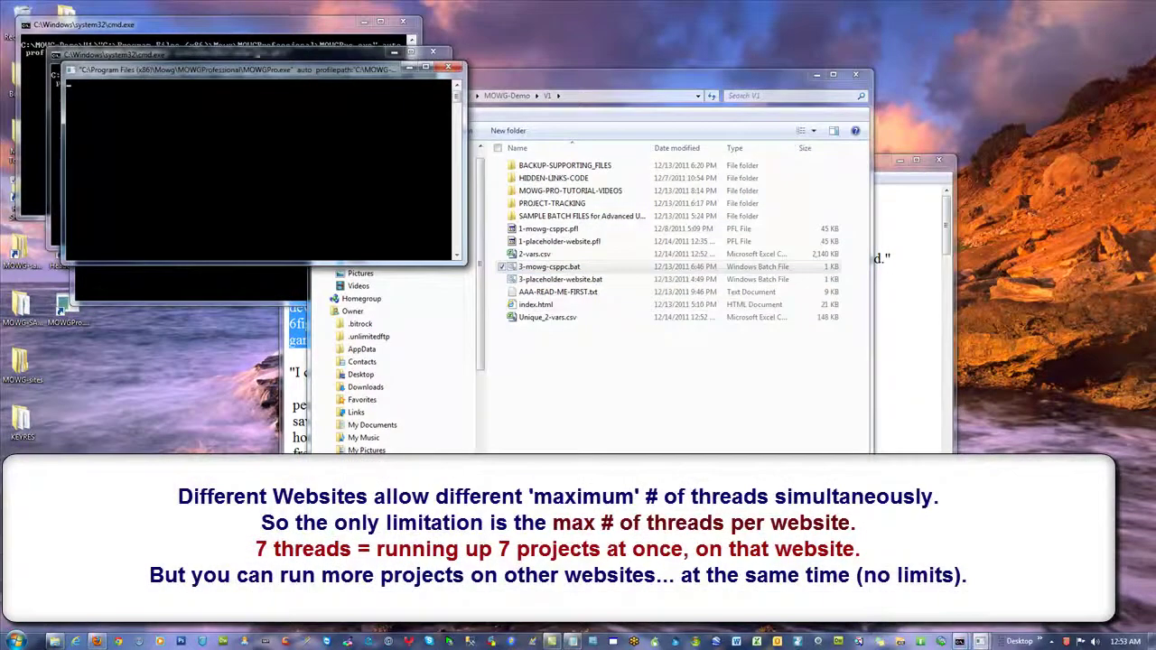
drag(224, 73, 755, 46)
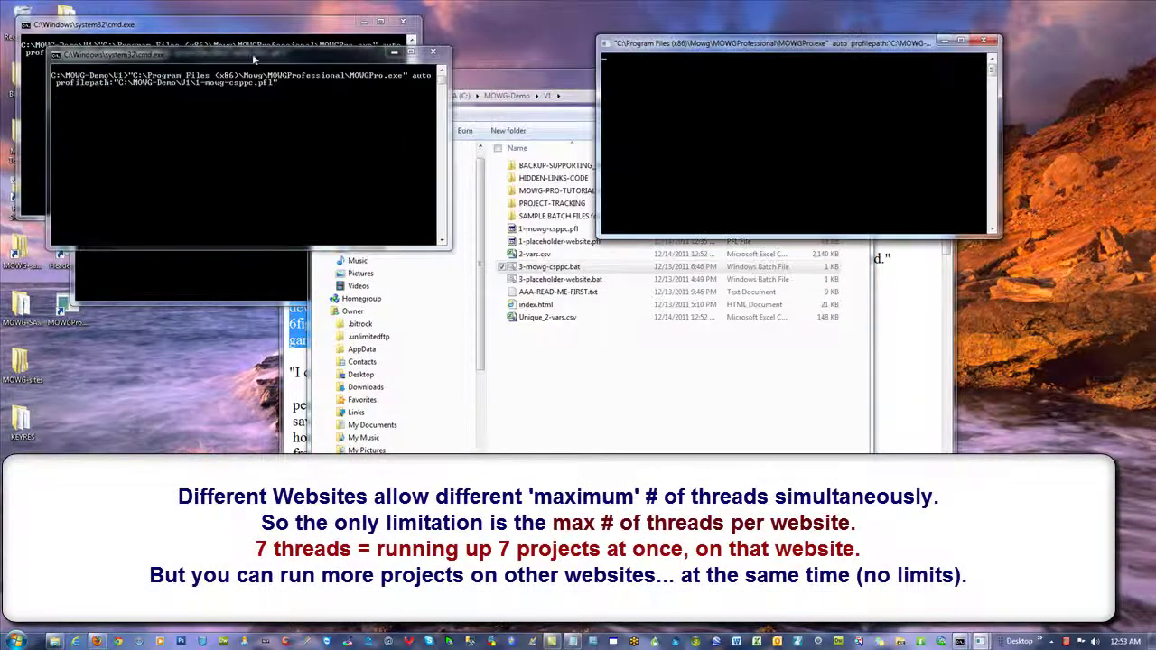
drag(345, 86, 729, 176)
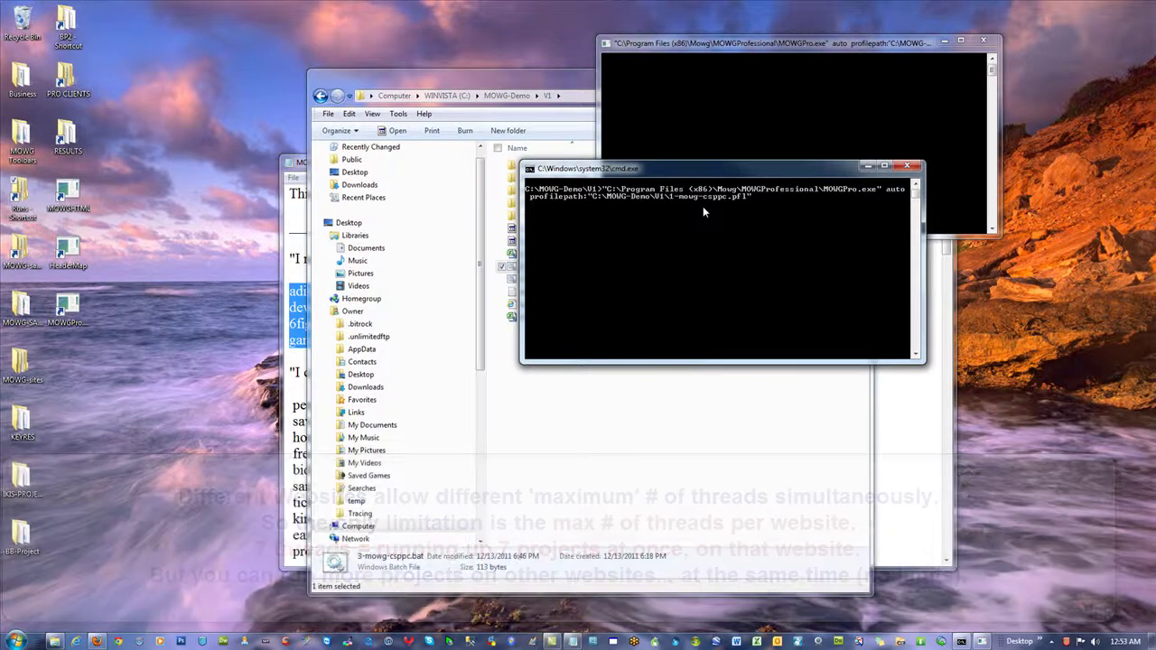
Move the V1 folder window clear of the consoles, and open mowg-samples.com/best-business-opportunity in Firefox
drag(479, 84, 240, 85)
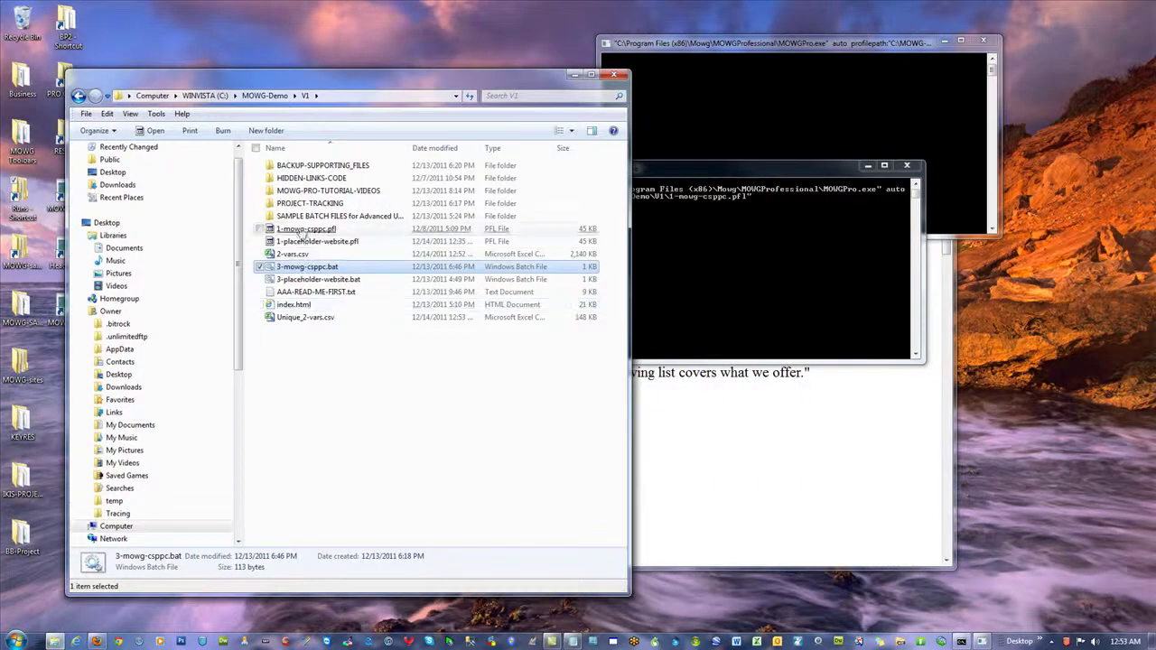
click(421, 440)
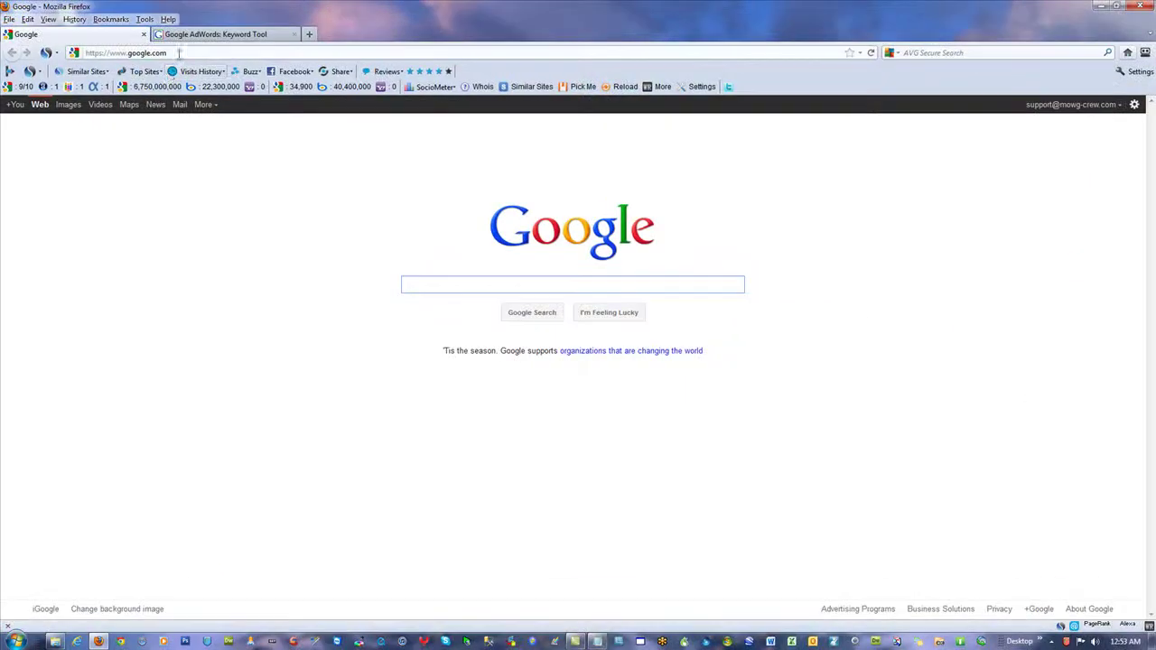
click(178, 53)
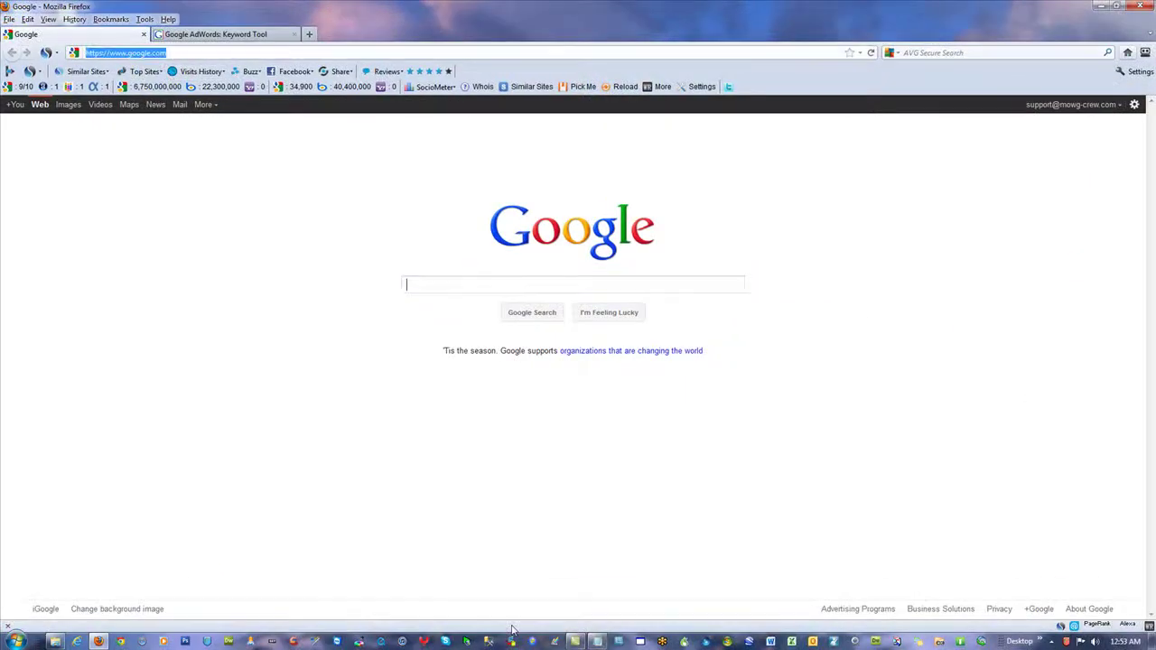
text(mowg-samples.com/best-business-opportunity)
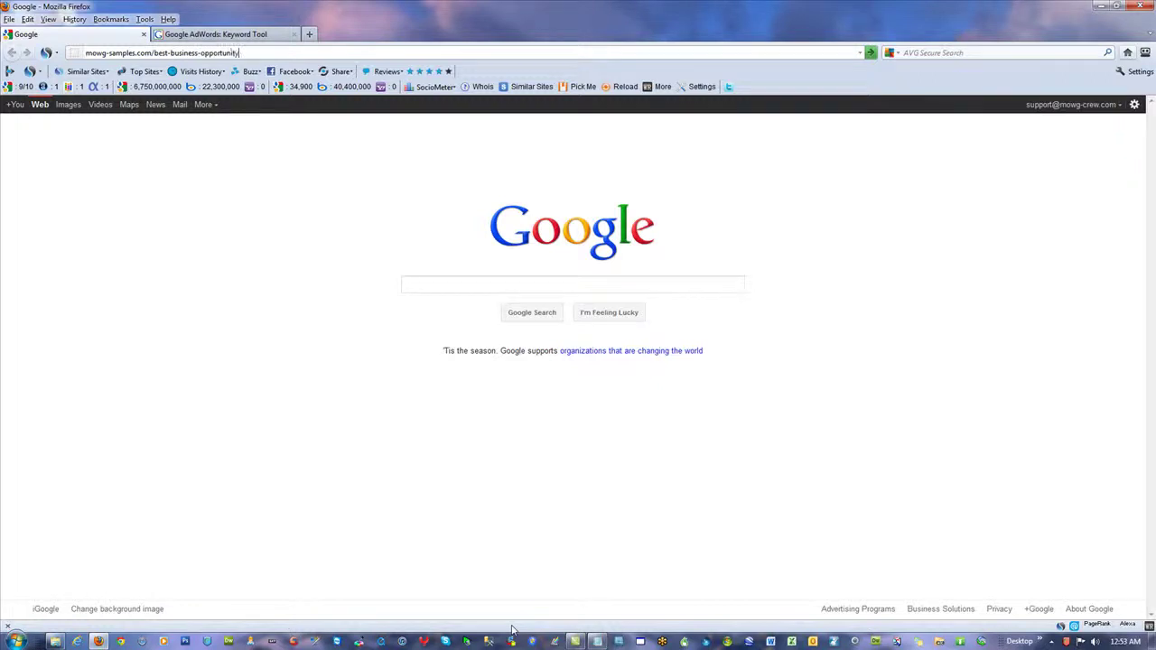
key(Return)
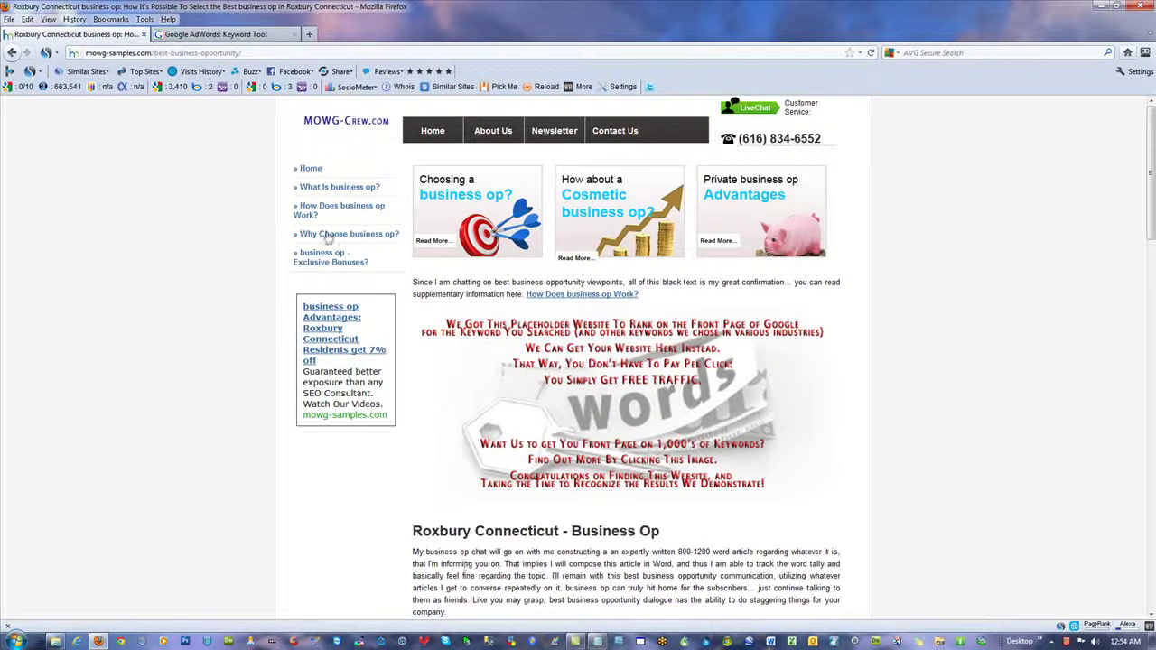
Open the "What Is business op?" page and examine the domain and best-business-opportunity folder in its address
click(343, 196)
click(265, 52)
click(265, 53)
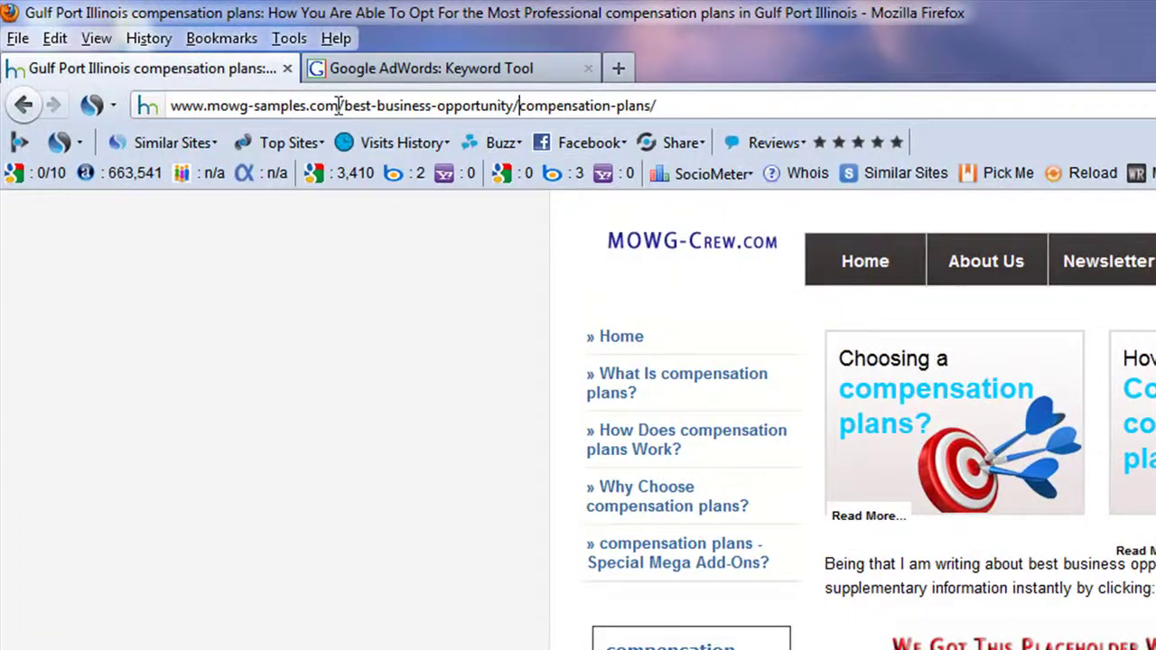
drag(338, 106, 166, 107)
drag(325, 107, 282, 106)
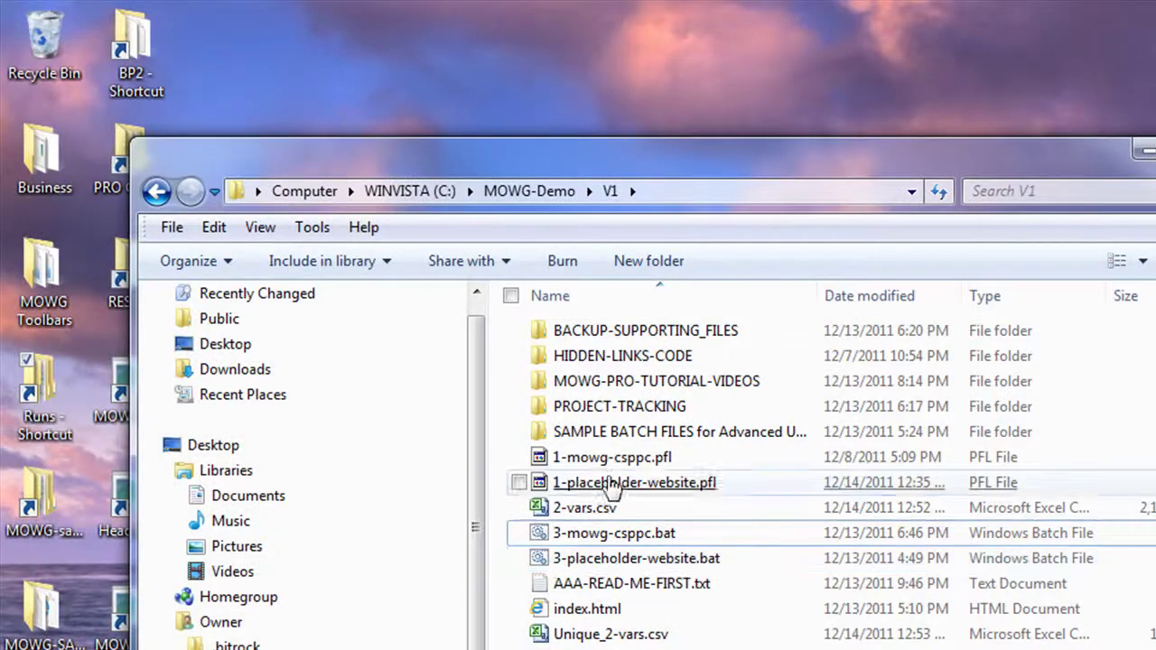
Load the project profile into MOWG Professional from the V1 folder and check the domain and subfolder in its Domain Name
key(1)
key(Return)
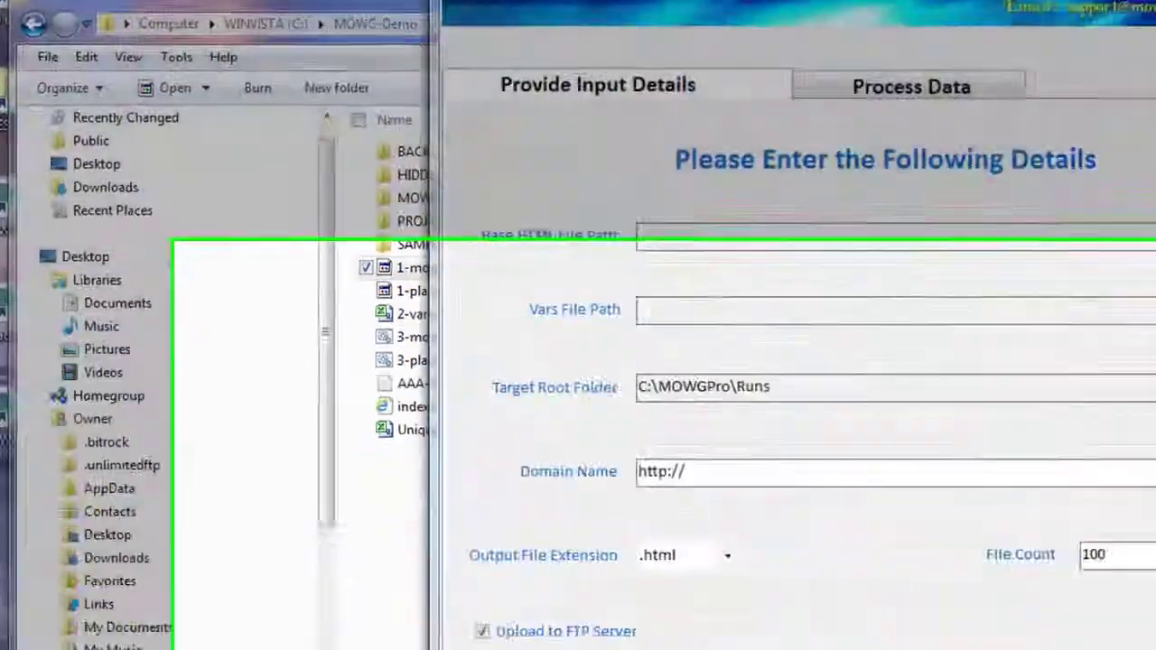
click(352, 591)
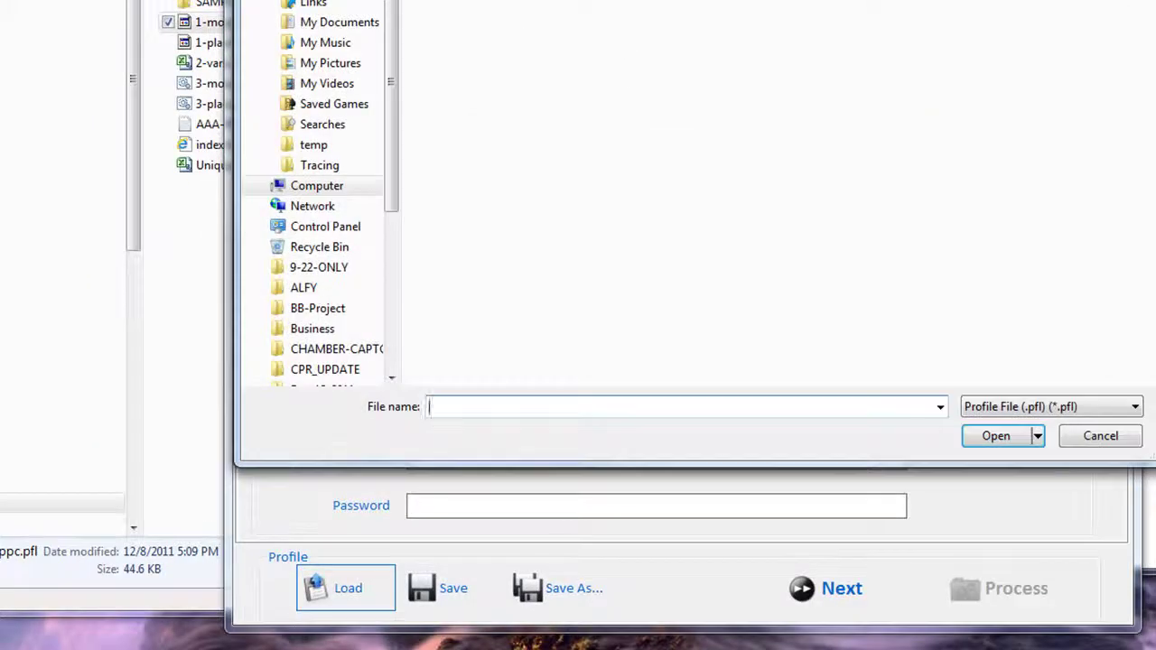
double_click(508, 42)
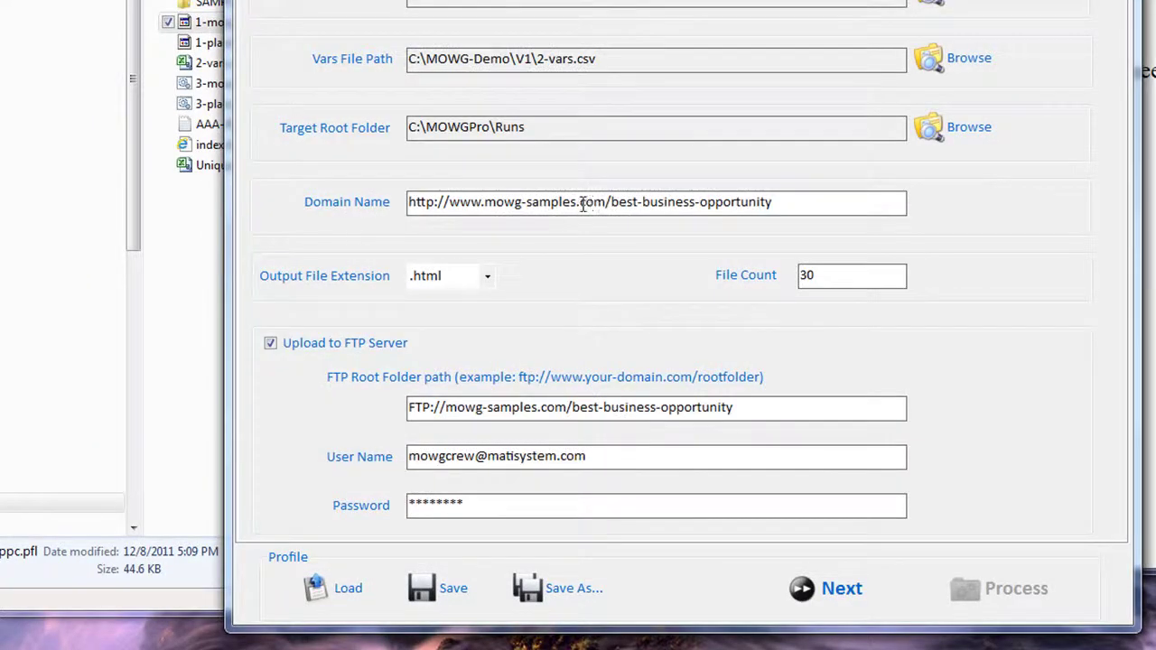
drag(606, 202, 484, 203)
drag(789, 201, 613, 206)
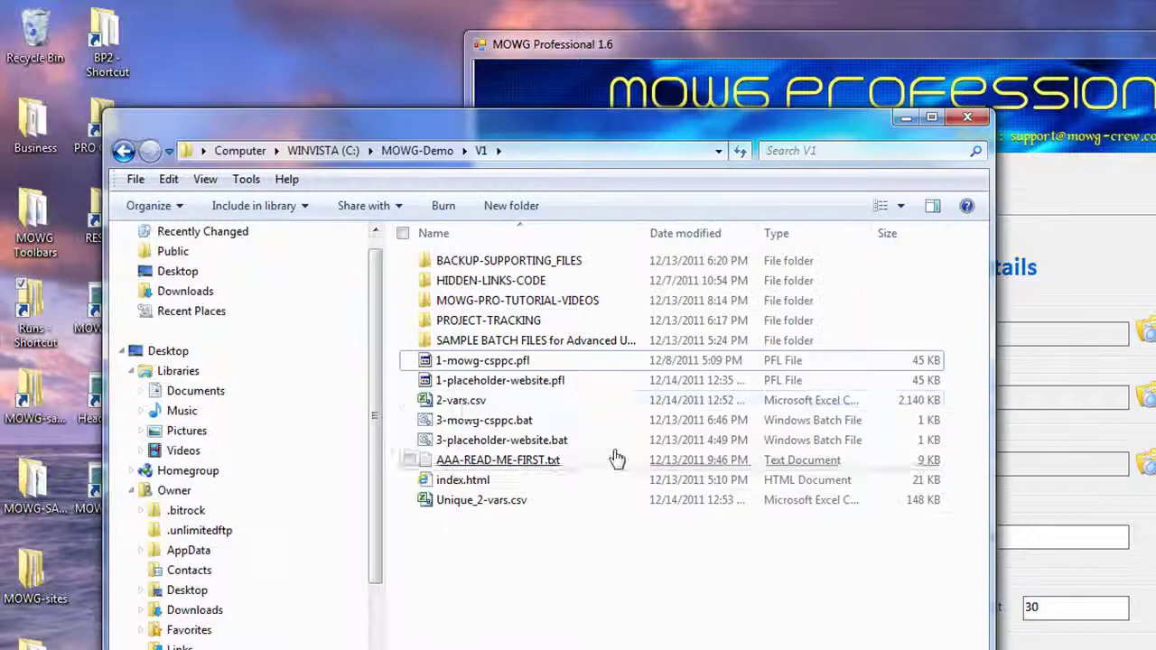
Open 2-vars.csv from the V1 folder in Excel and autofit the widths of all columns
double_click(461, 400)
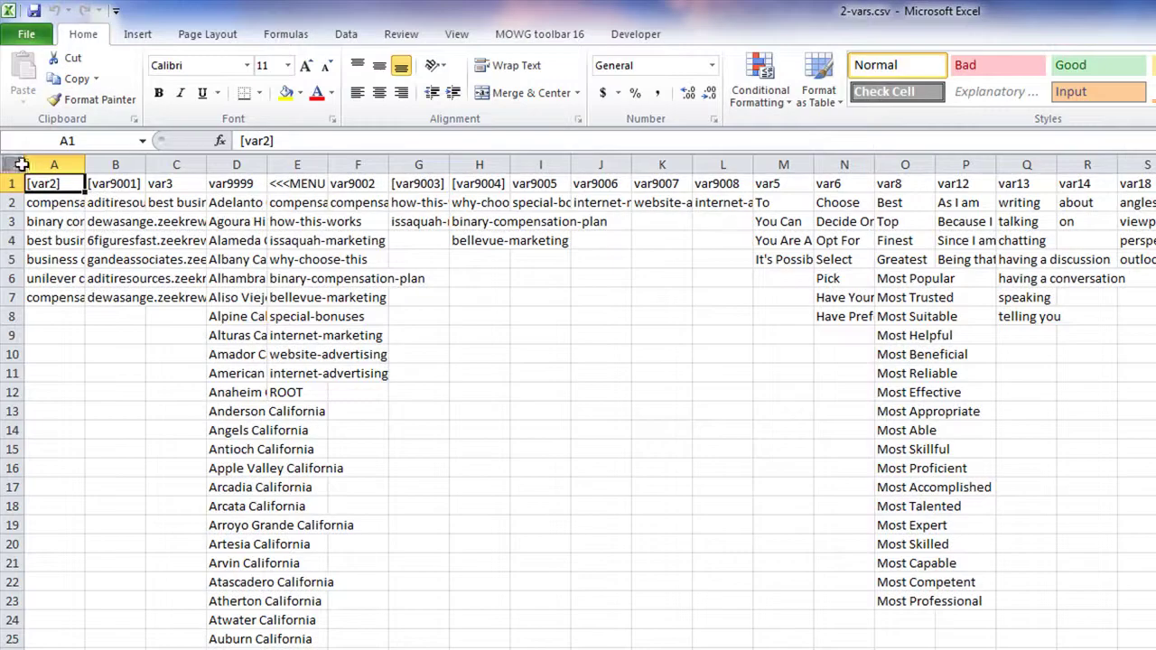
click(13, 163)
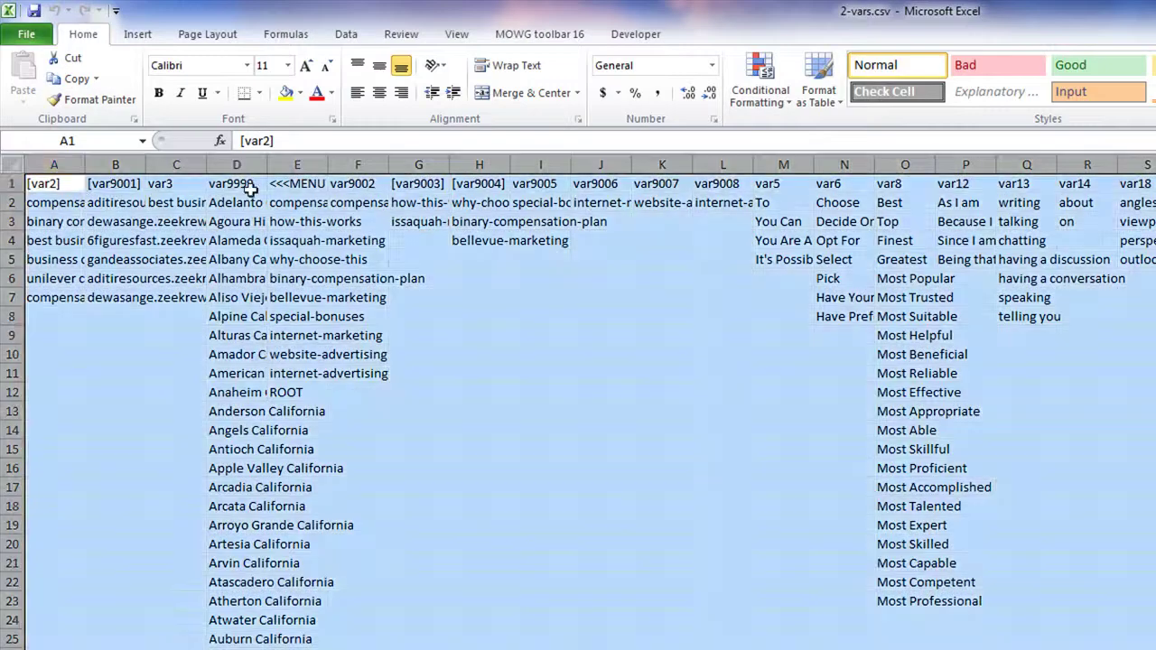
drag(327, 165, 327, 164)
double_click(327, 164)
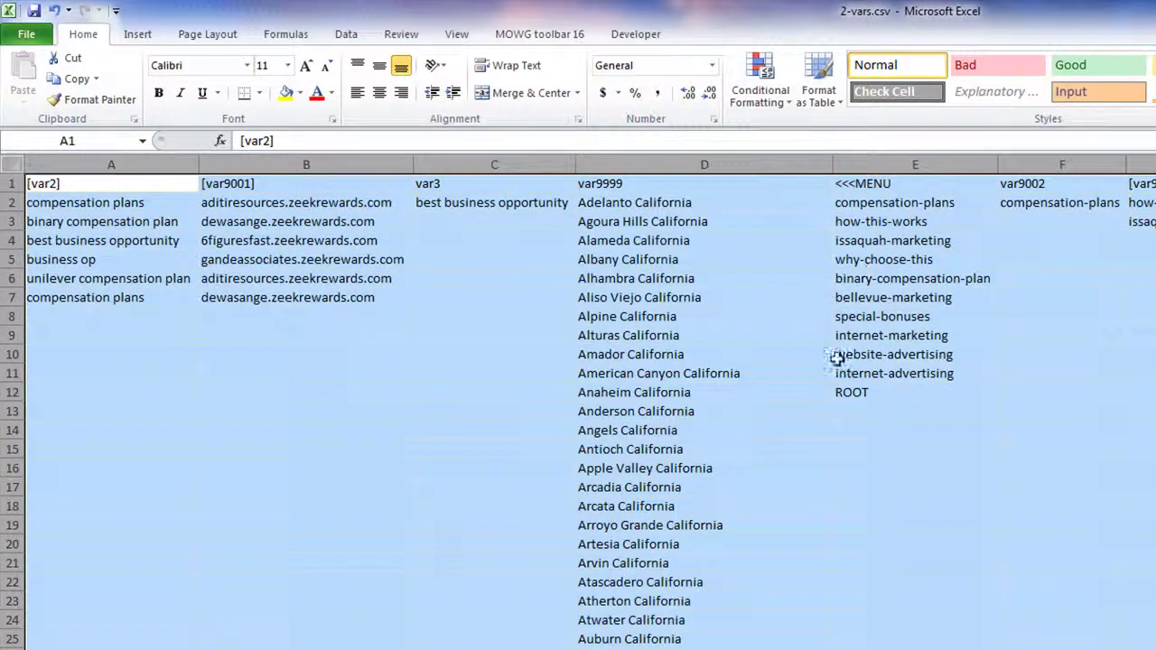
Check the compensation-plans entry in the <<<MENU column, and close the sheet
click(766, 339)
click(944, 206)
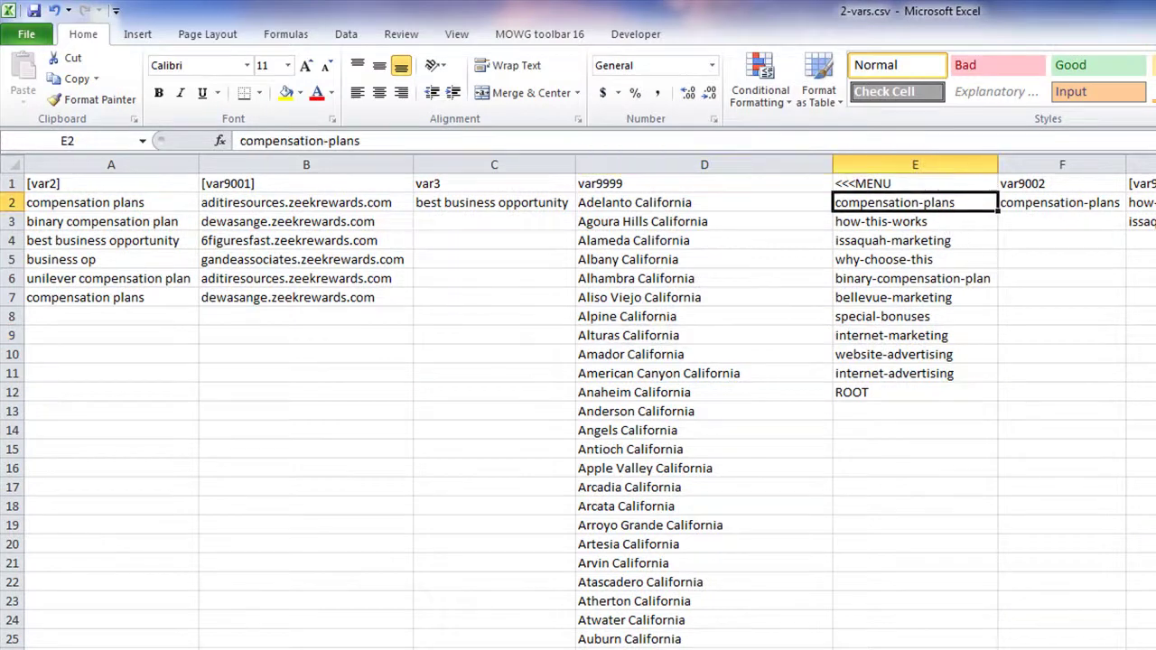
key(alt+F4)
click(908, 531)
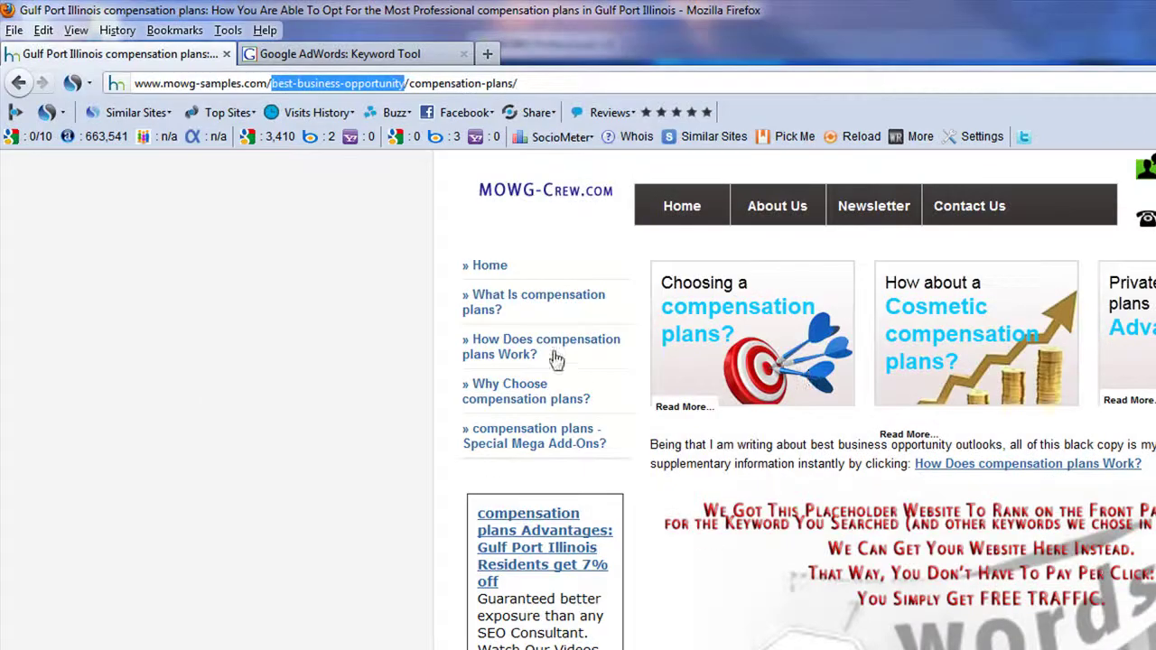
Browse the placeholder site's generated pages through its side menu links and the three Read More links in Firefox
click(528, 354)
click(514, 402)
click(541, 461)
click(503, 298)
click(684, 407)
click(906, 435)
click(1129, 401)
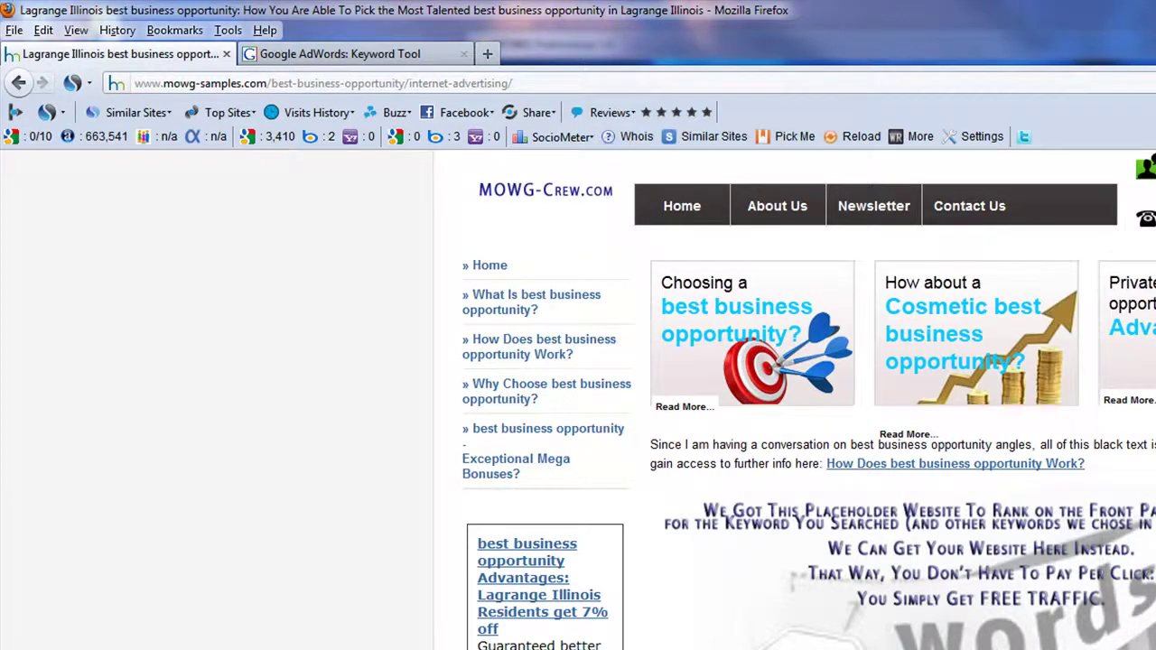
Open the keyword backlink in the page footer, check the destination address, and close its tab
scroll(795, 398, down, 10)
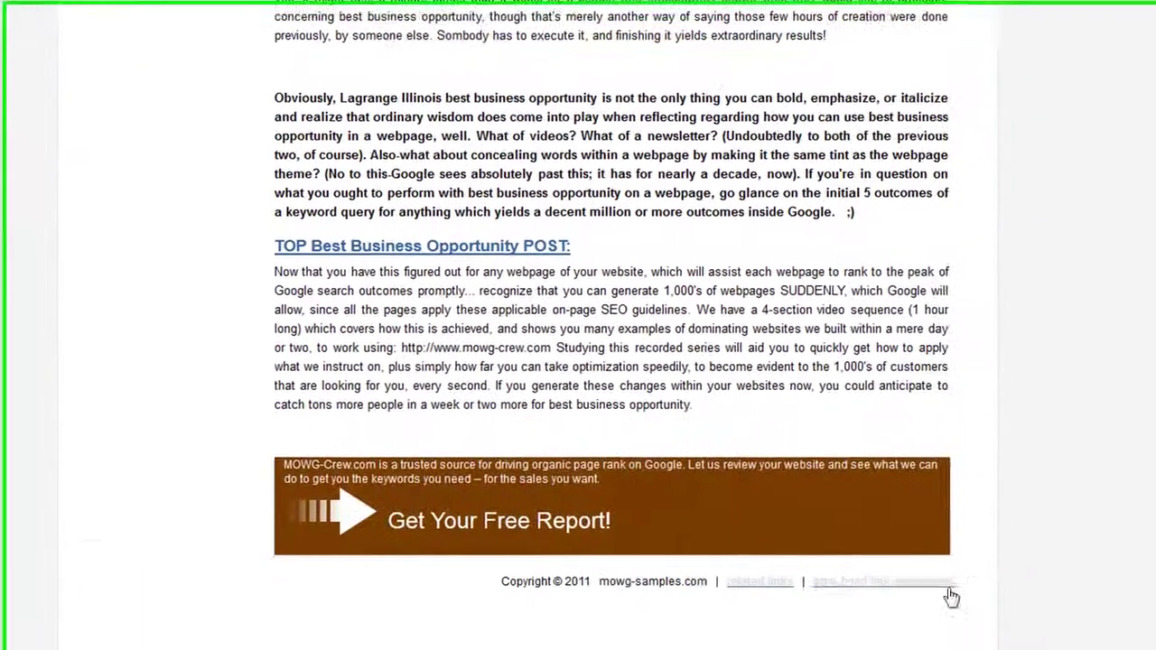
drag(949, 596, 811, 584)
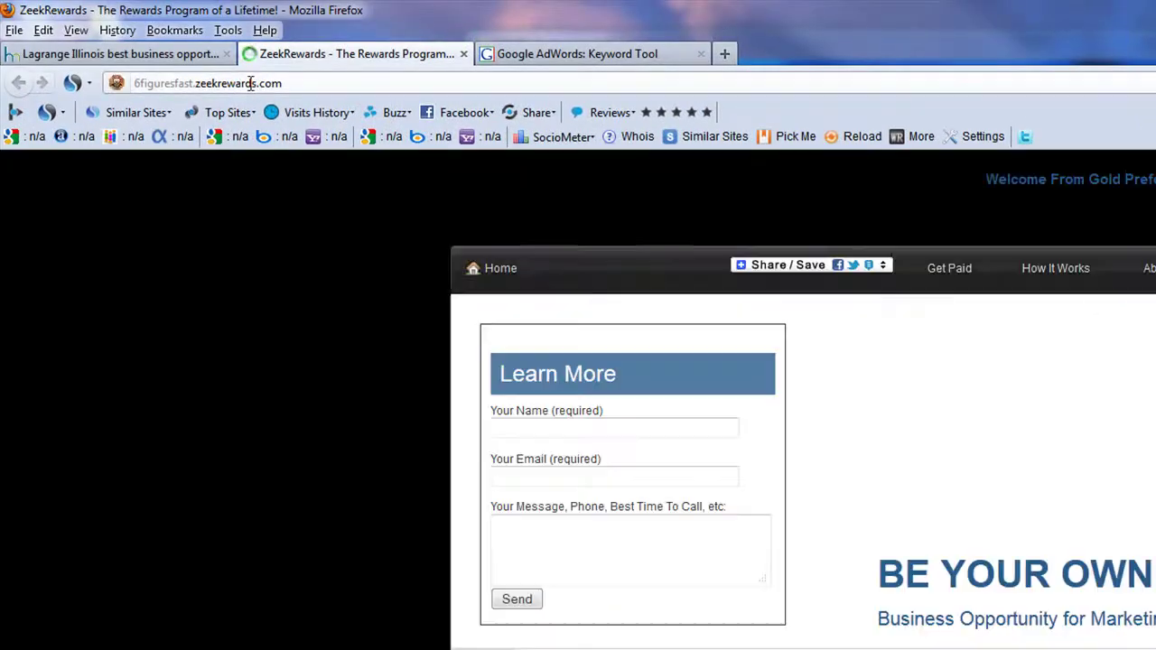
click(271, 83)
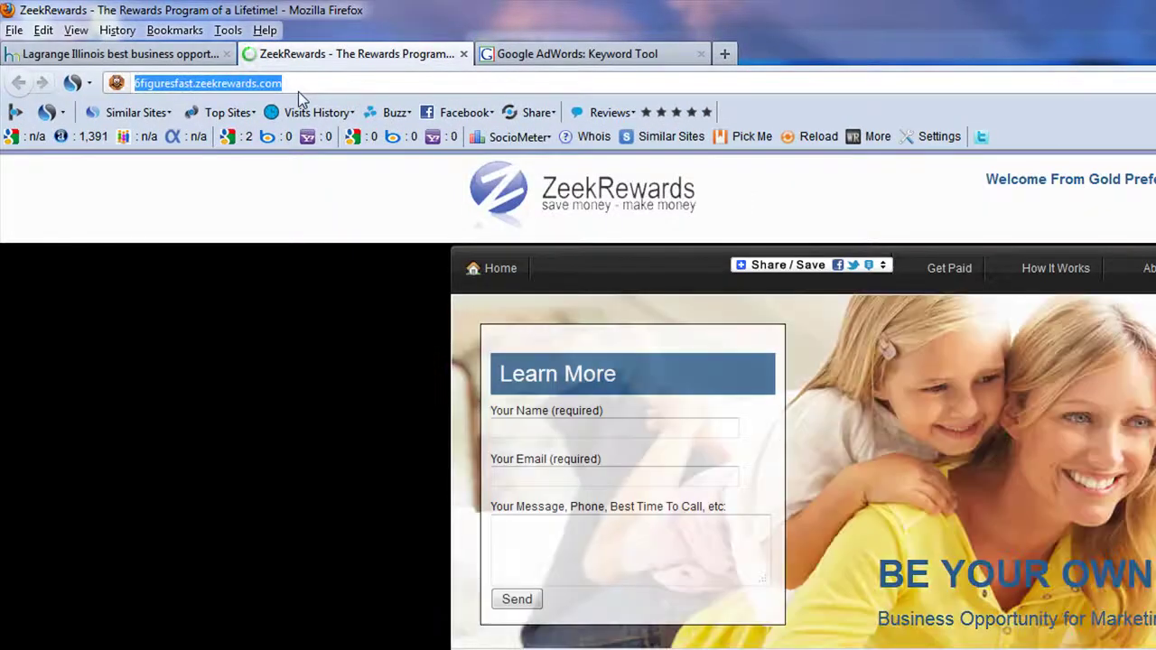
click(463, 54)
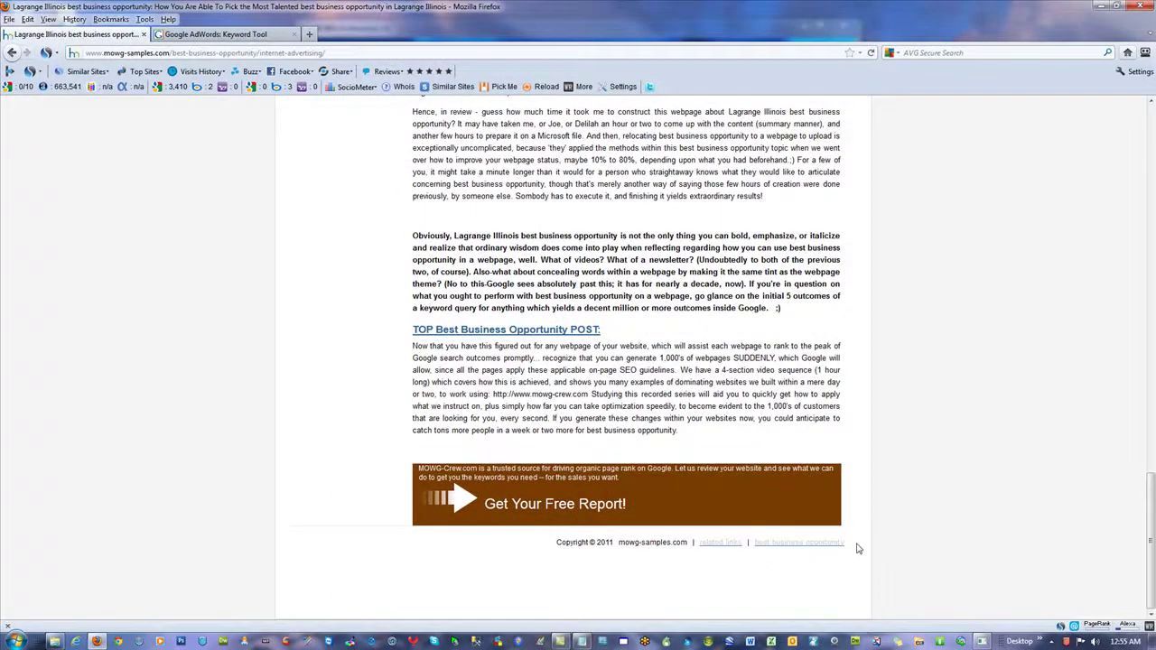
Run a keyword density report on the footer link text "best business opportunity", and close the report
drag(858, 548, 755, 542)
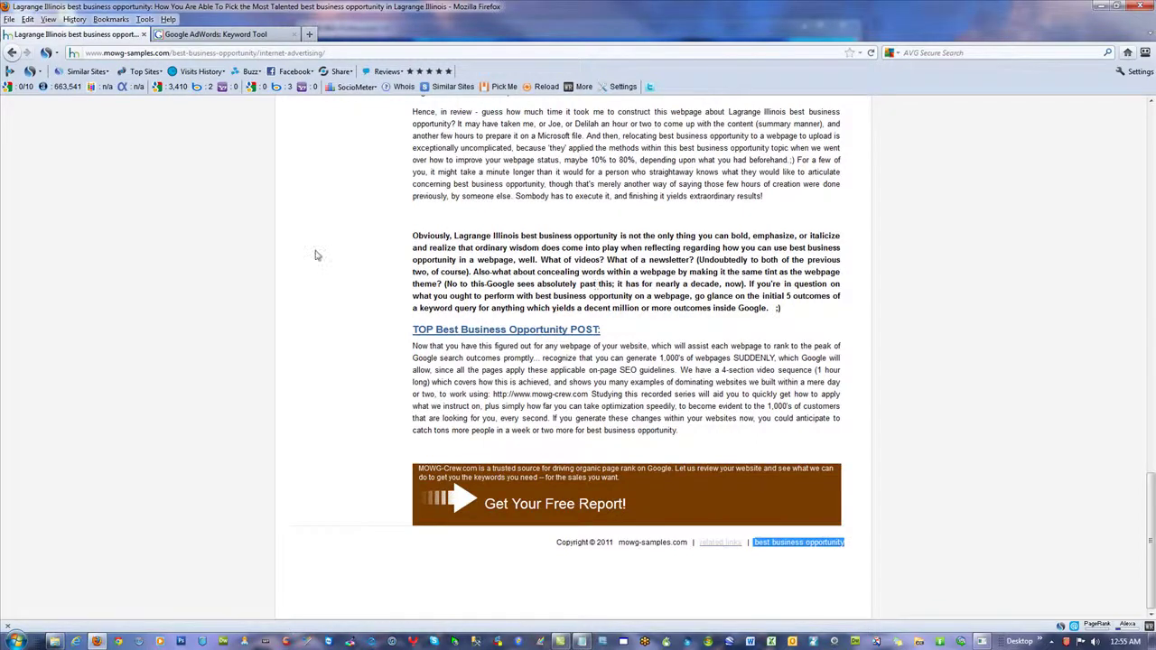
right_click(219, 214)
click(284, 281)
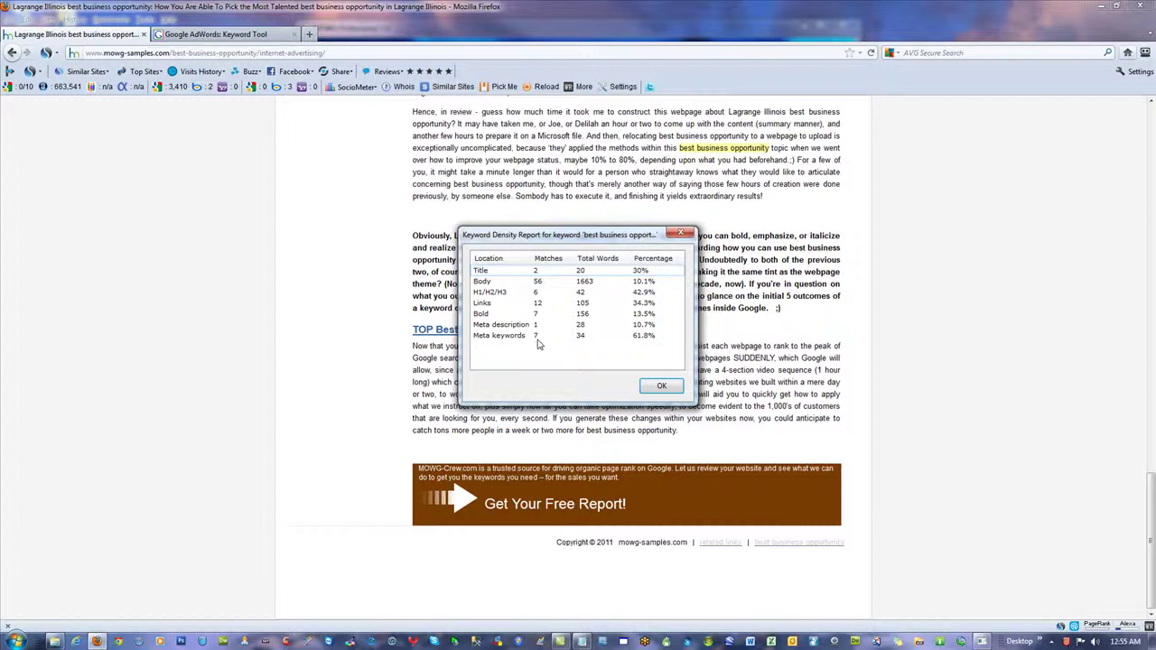
click(660, 386)
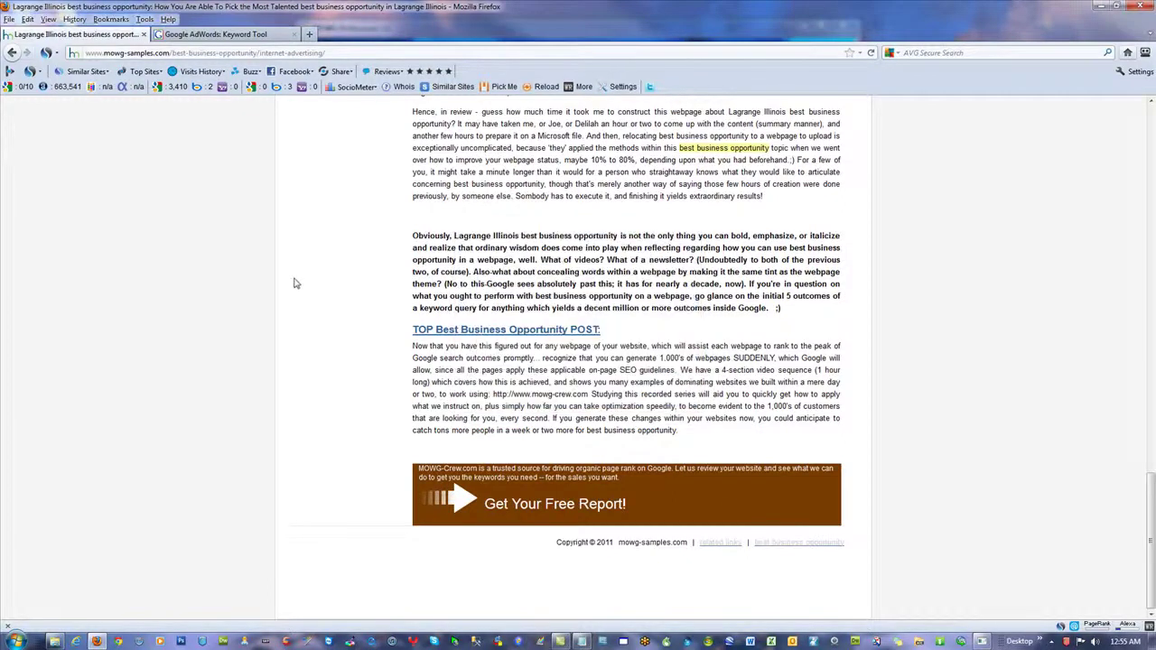
Examine the highlighted "best business opportunity" occurrences throughout the page's text, headings and side menu
scroll(271, 318, up, 10)
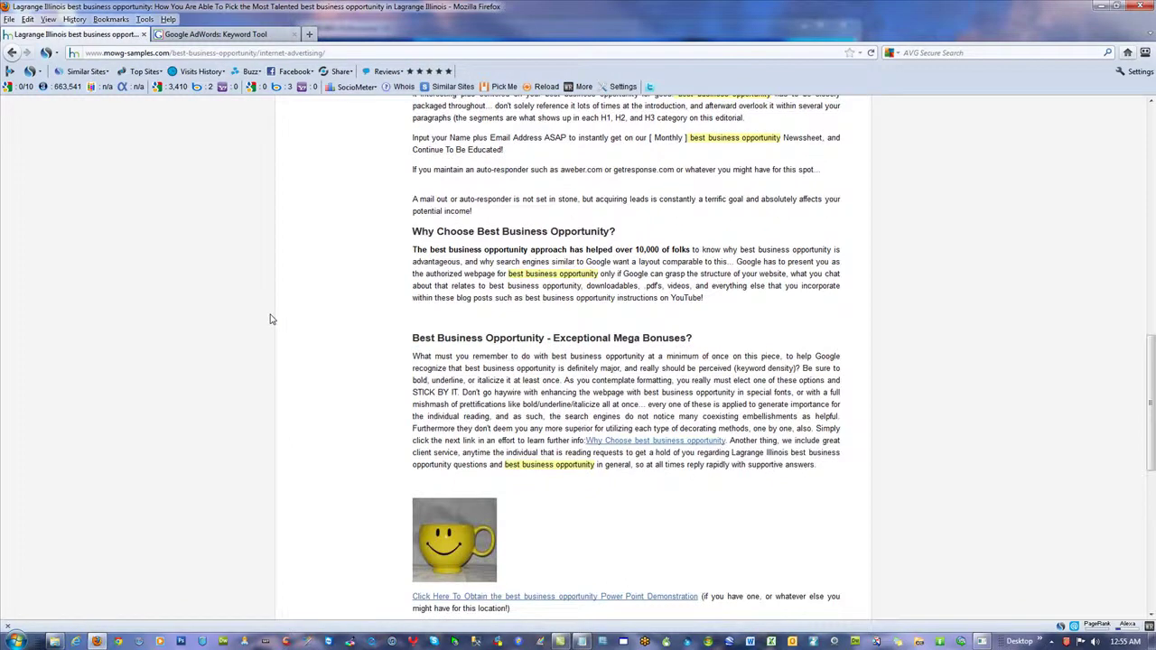
scroll(271, 318, up, 3)
scroll(755, 280, up, 5)
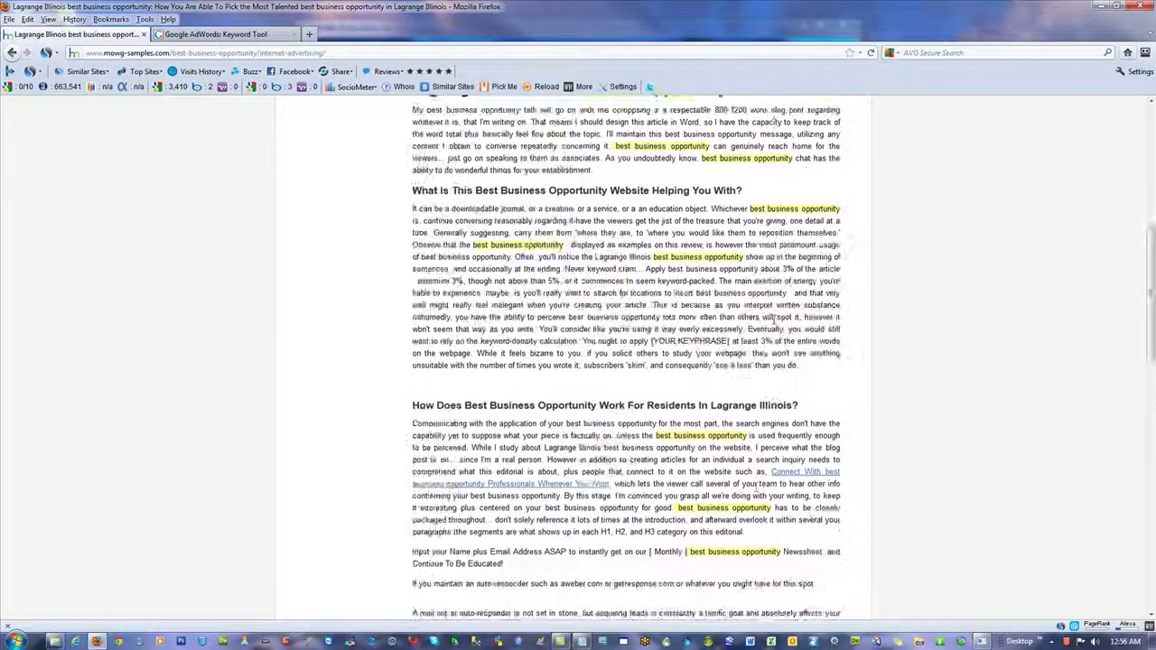
scroll(728, 389, up, 5)
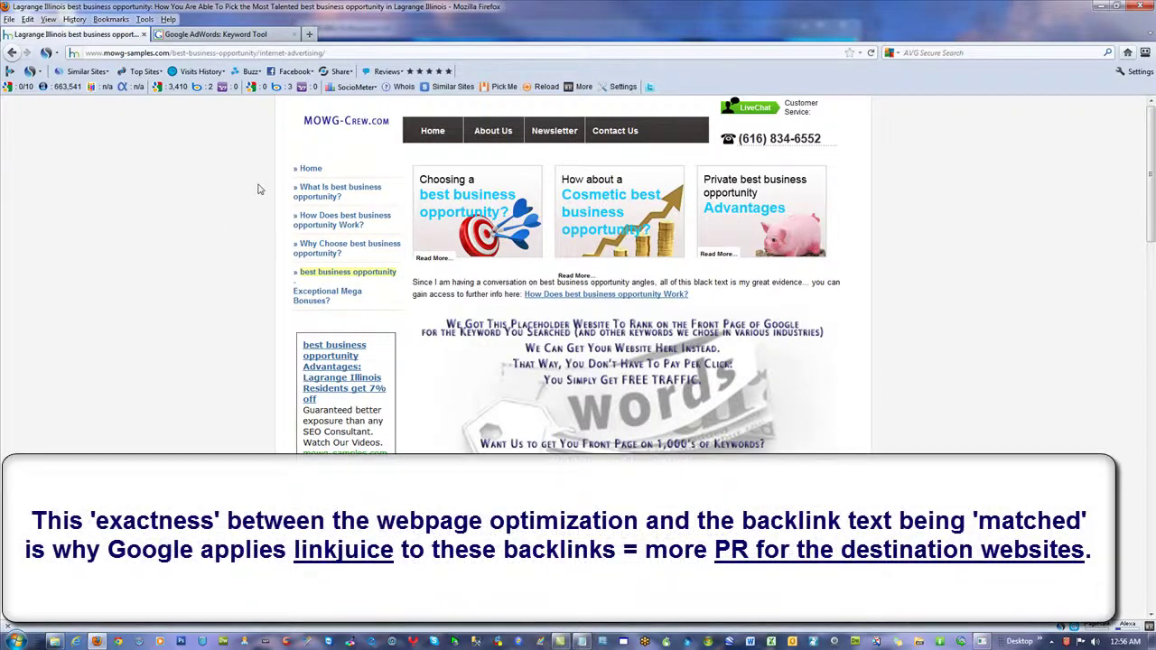
scroll(1038, 289, down, 15)
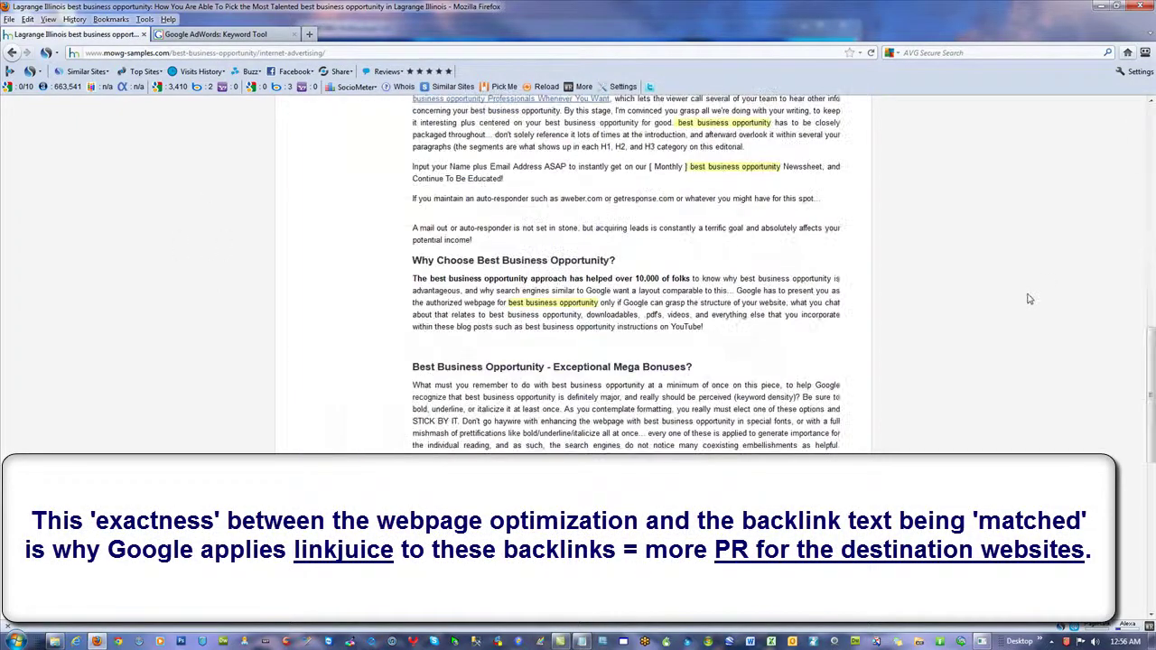
scroll(1006, 310, up, 10)
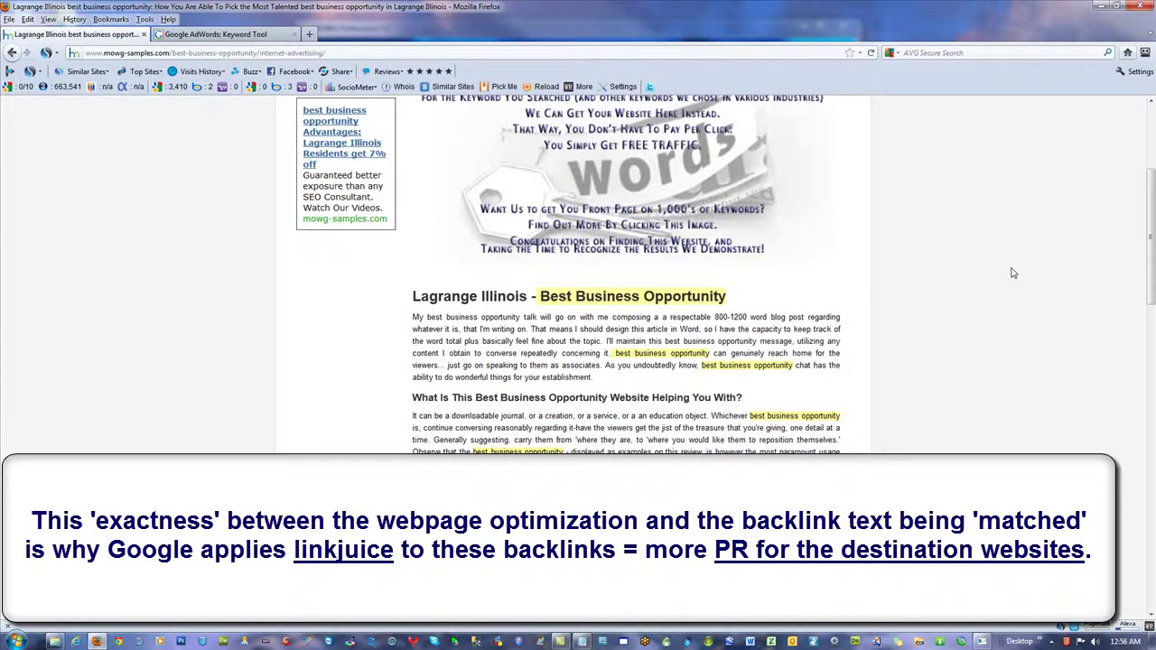
scroll(1013, 273, up, 3)
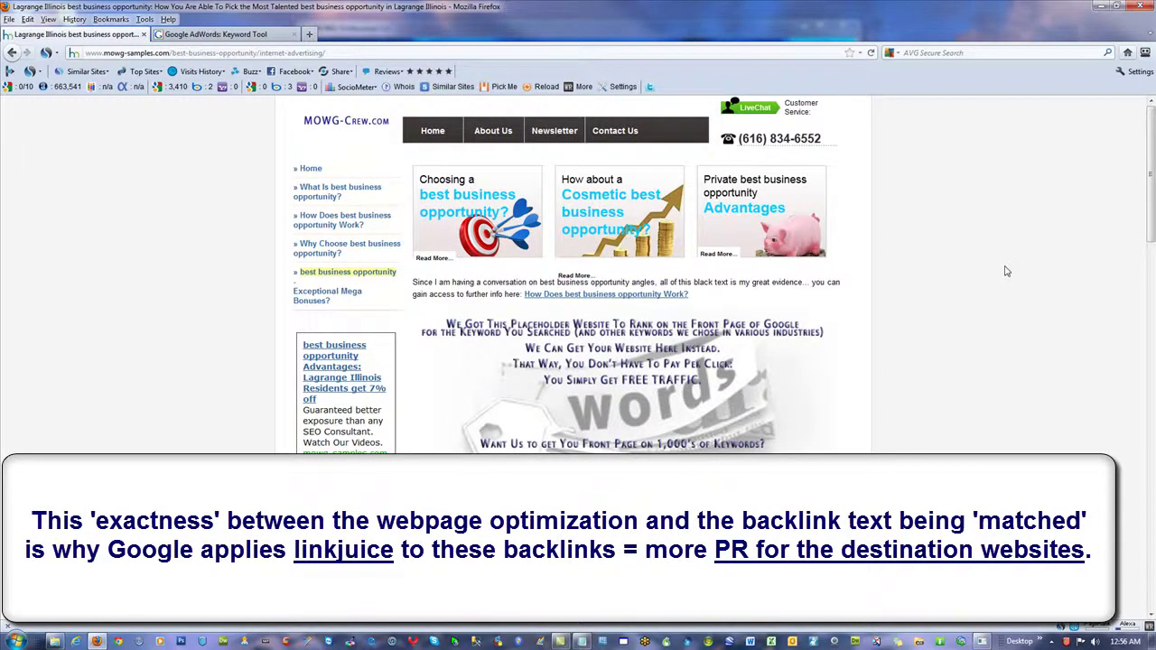
Select the footer backlink text "best business opportunity" and check its link destination
scroll(1001, 395, down, 15)
scroll(1001, 399, down, 5)
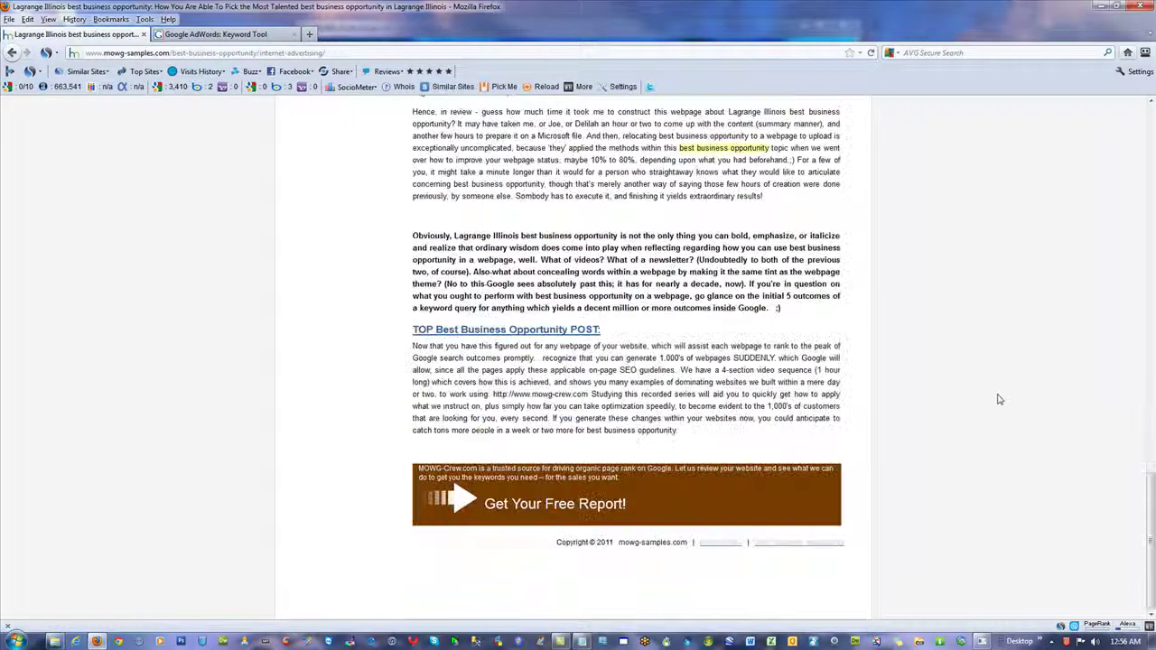
drag(864, 549, 759, 544)
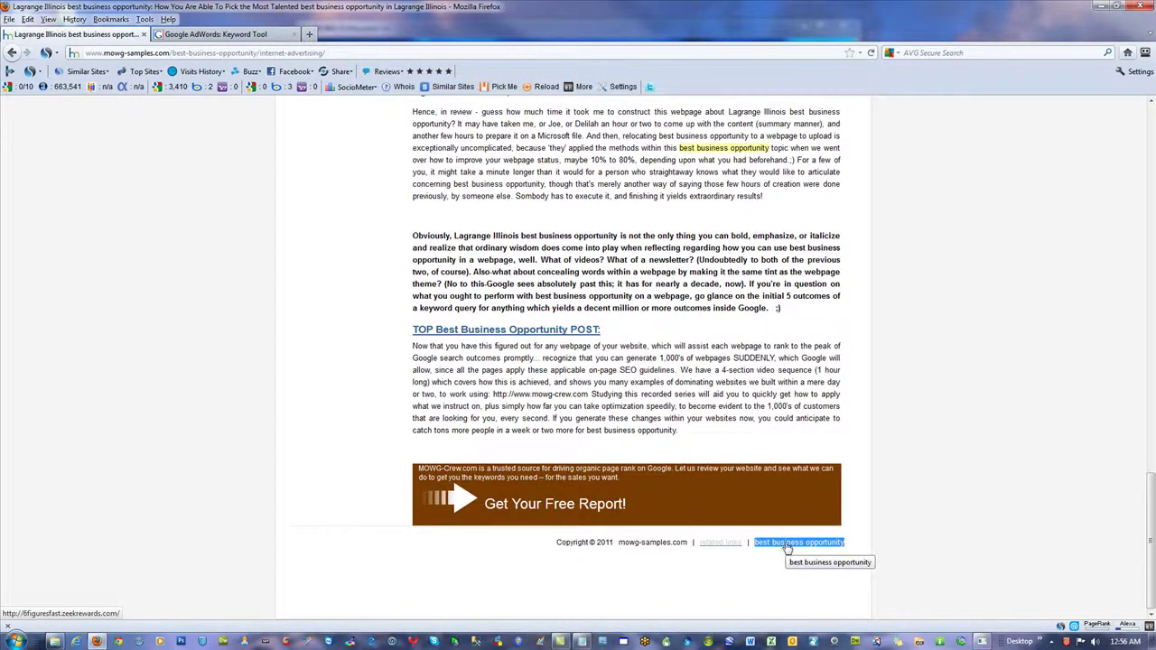
click(987, 341)
Select the main heading's "Lagrange Illinois" and "Best Business Opportunity" parts to compare them with the backlink text
scroll(996, 462, up, 10)
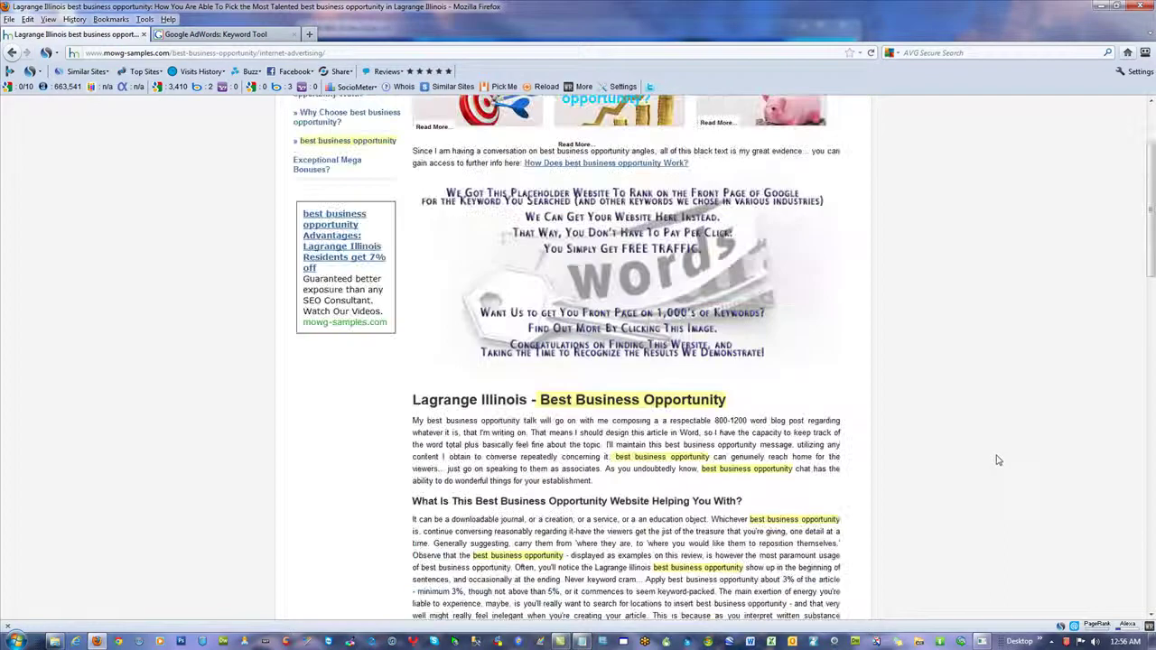
drag(754, 406, 413, 404)
click(538, 401)
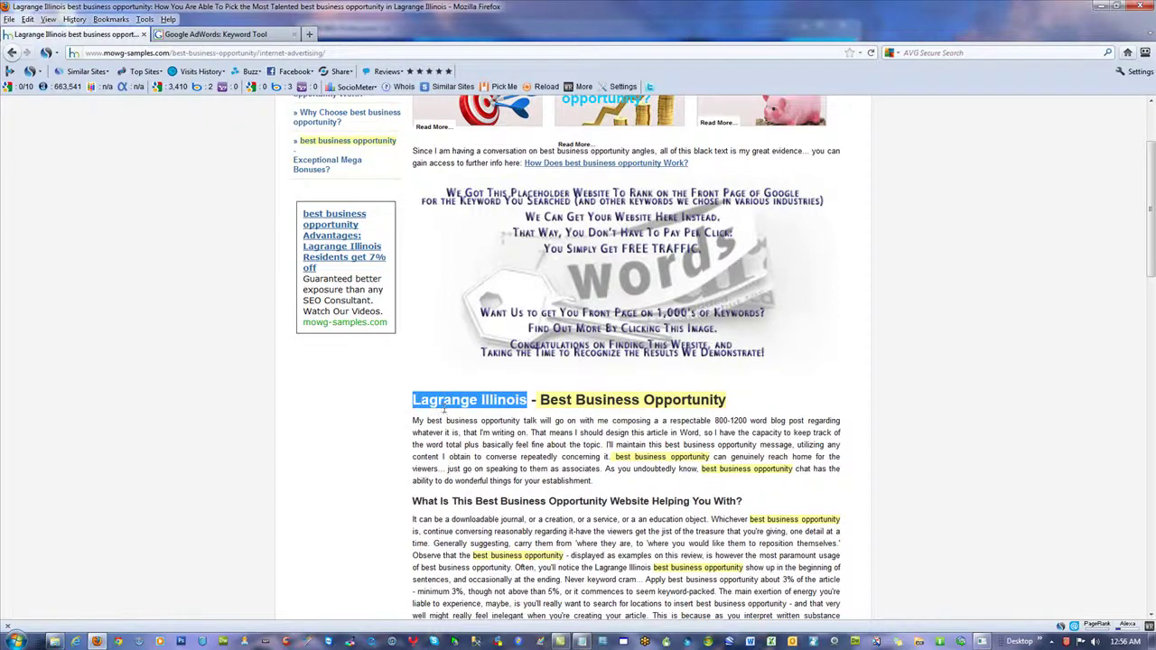
drag(767, 404, 539, 402)
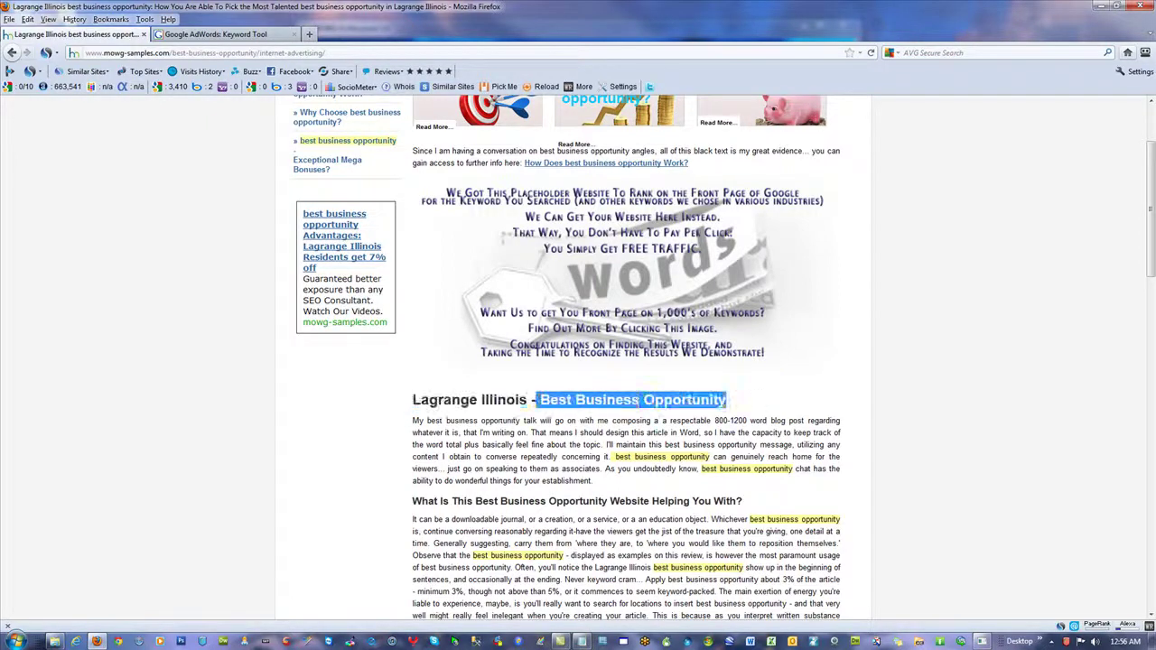
Open the "Why Choose best business opportunity?" page and select the "Unilever Compensation Plan" part of its main heading
click(336, 111)
scroll(982, 390, down, 3)
drag(499, 614, 517, 325)
click(614, 321)
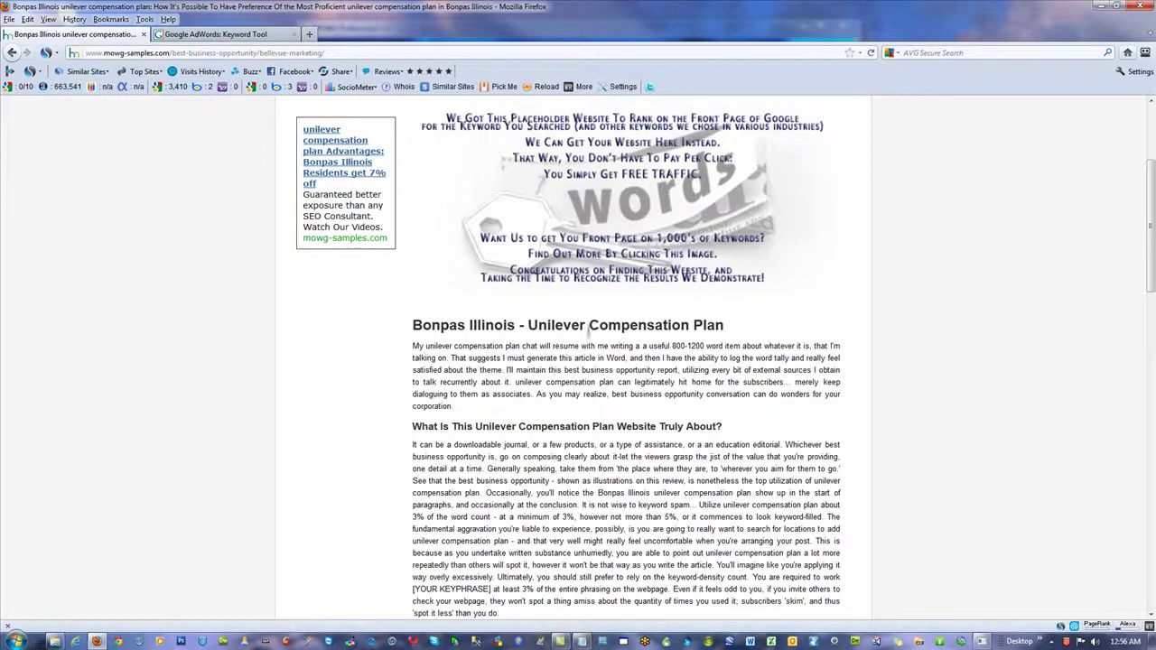
drag(724, 325, 501, 613)
click(974, 356)
Highlight every occurrence of the main heading's "Bonpas Illinois" text on the page
drag(516, 325, 416, 325)
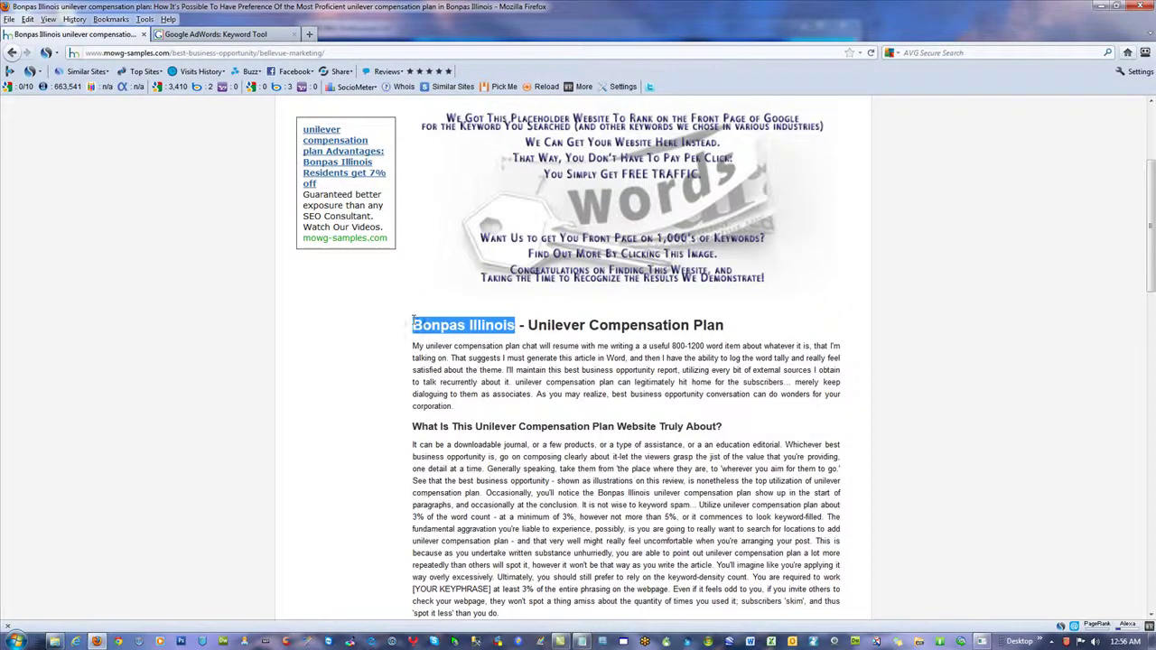
right_click(425, 327)
click(465, 380)
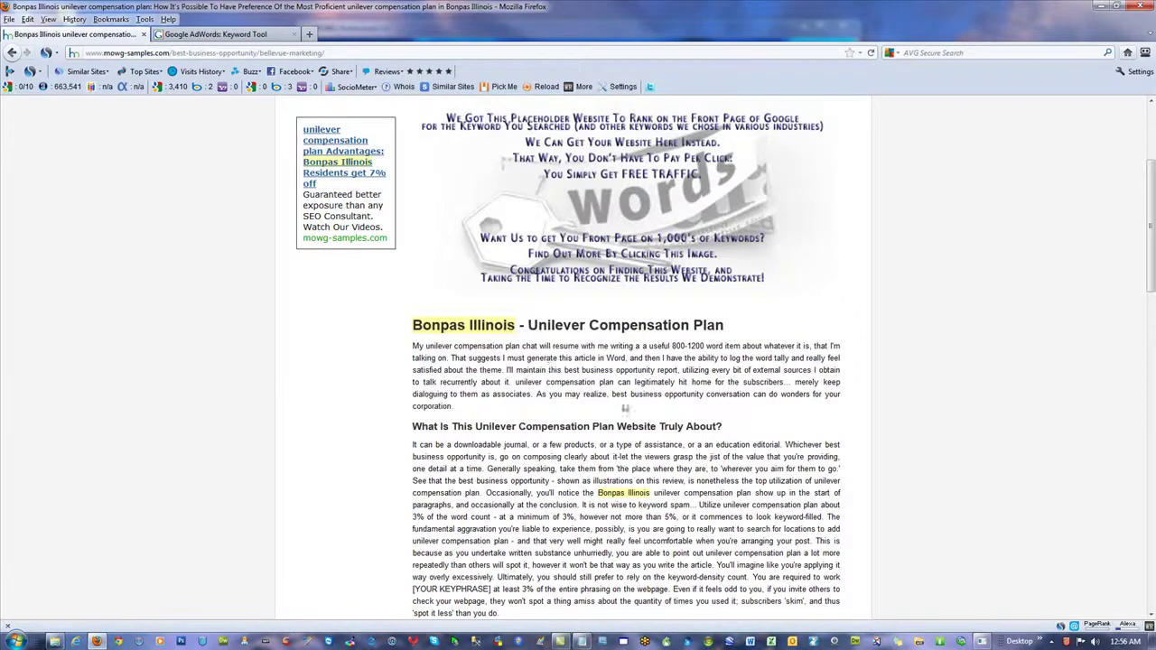
Examine the highlighted "Bonpas Illinois" occurrences across the side box, headings and body text of the whole page
scroll(770, 409, down, 4)
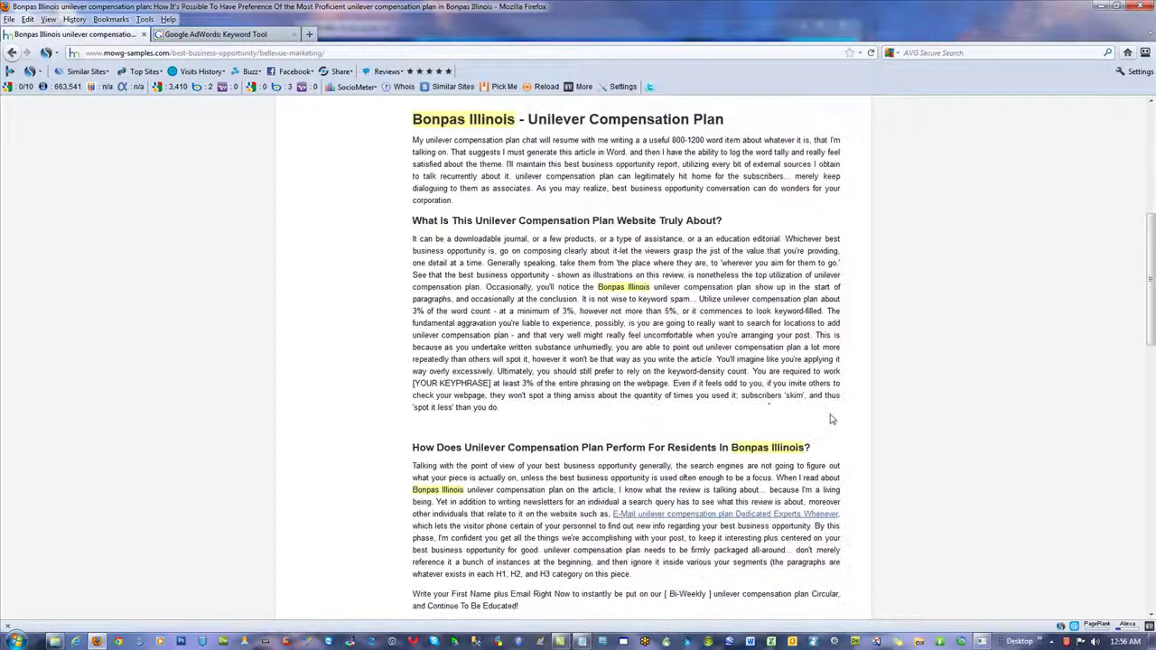
scroll(832, 422, down, 8)
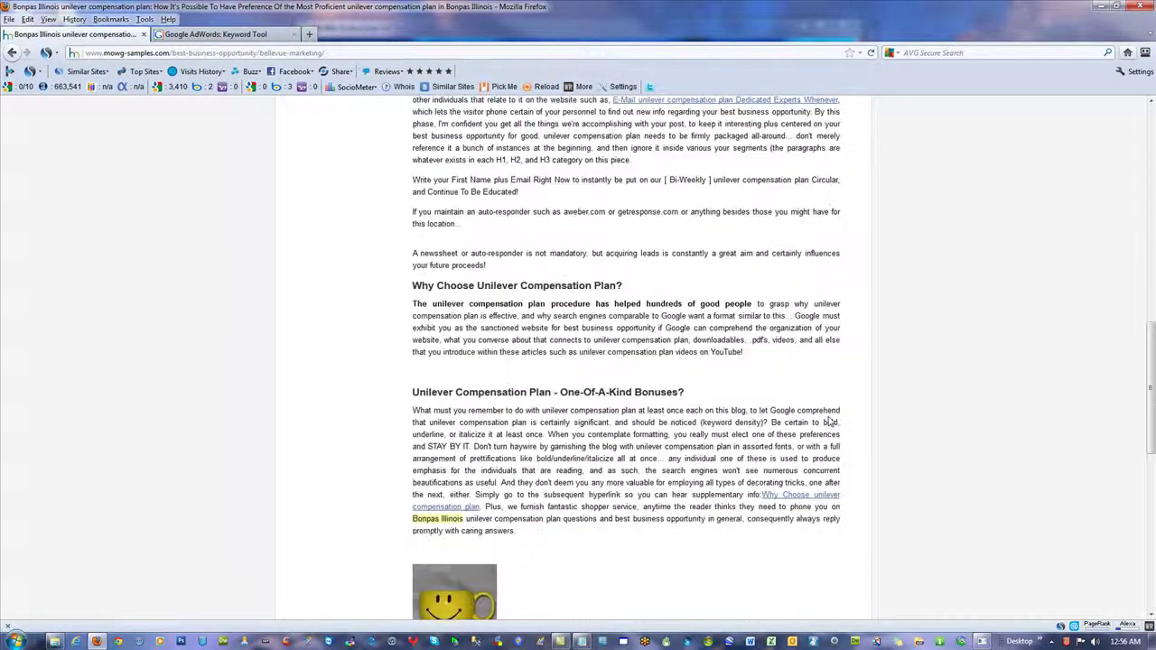
scroll(830, 422, down, 2)
scroll(829, 415, down, 6)
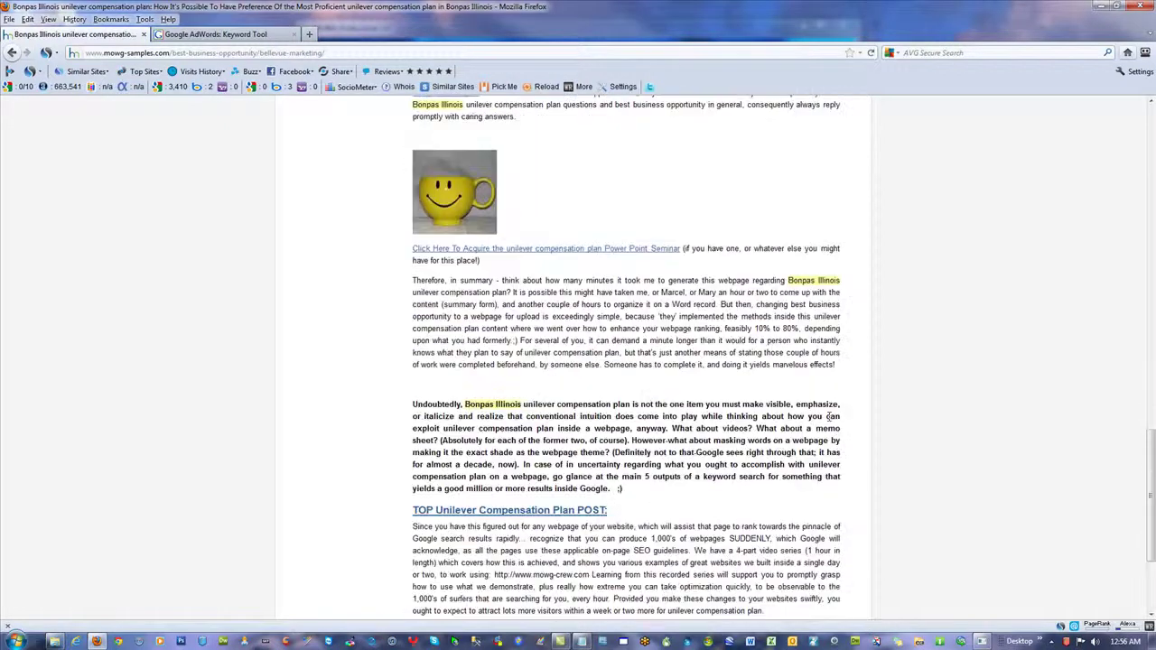
scroll(829, 417, down, 2)
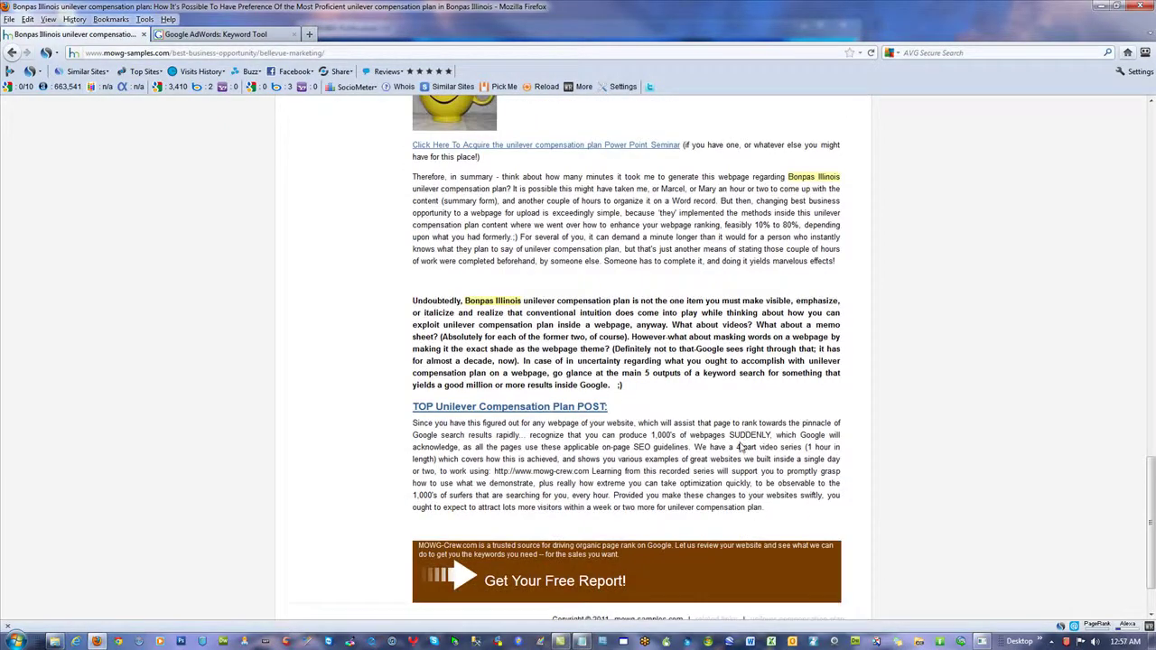
scroll(739, 447, up, 20)
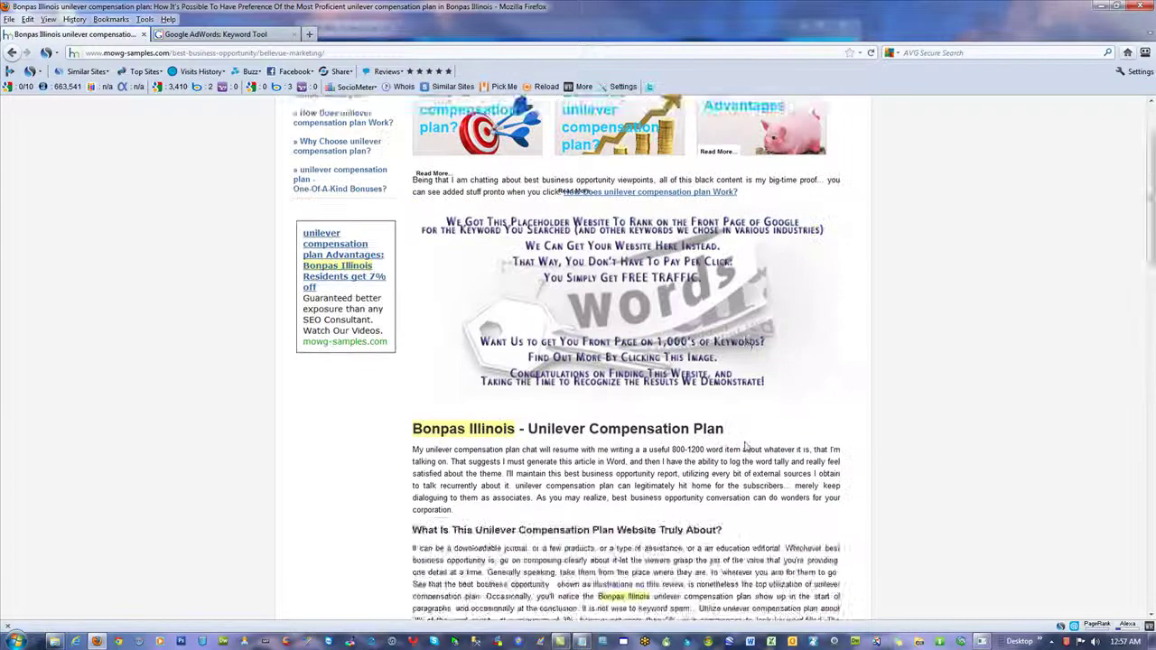
scroll(744, 446, up, 2)
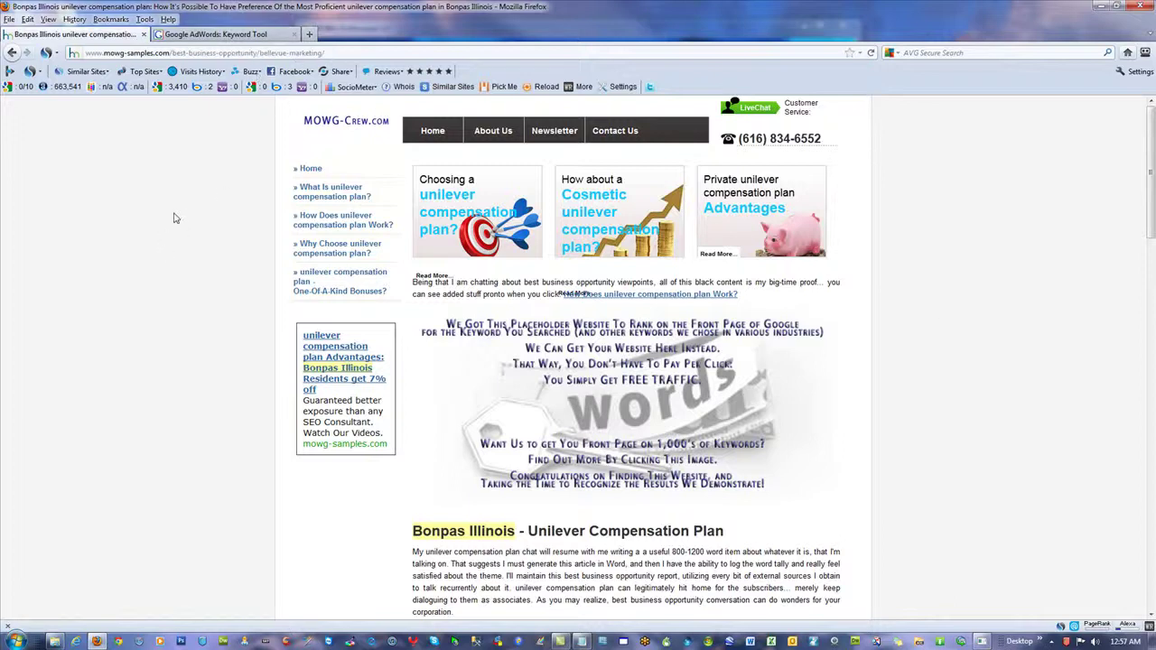
scroll(251, 327, down, 20)
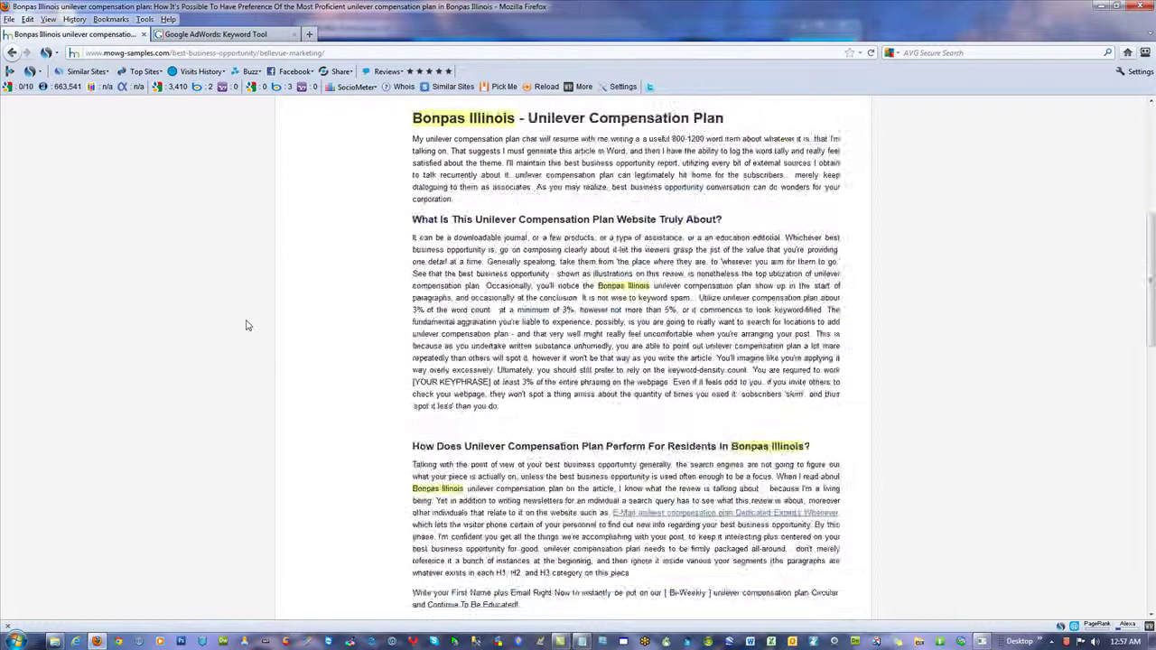
scroll(247, 323, down, 2)
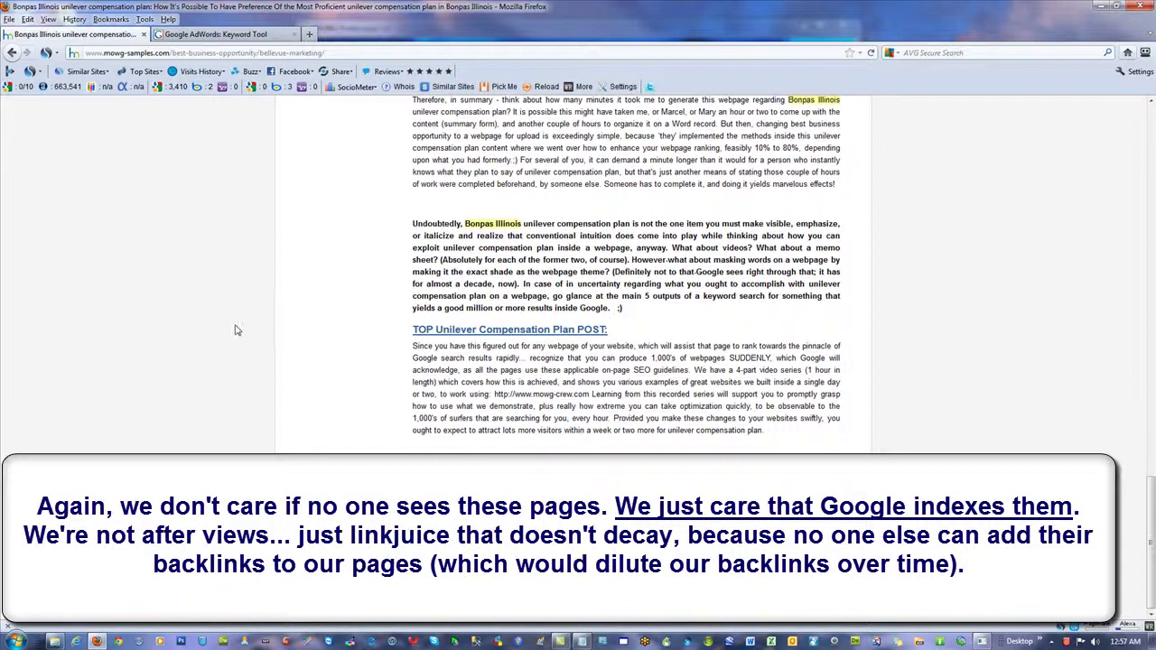
click(267, 52)
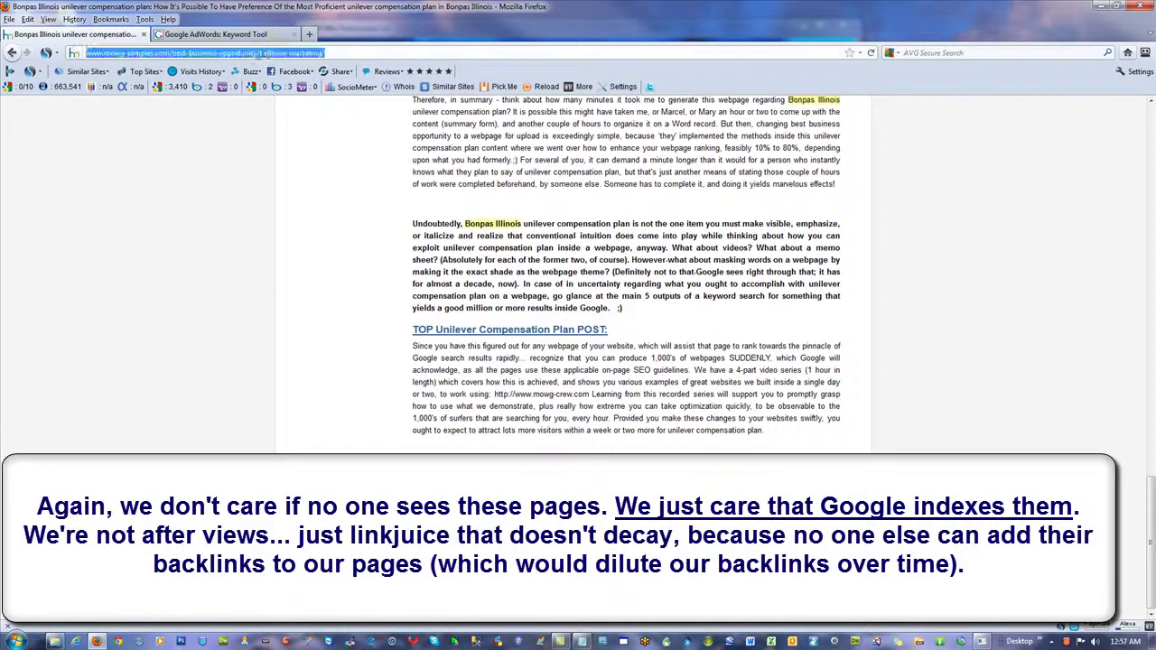
click(265, 53)
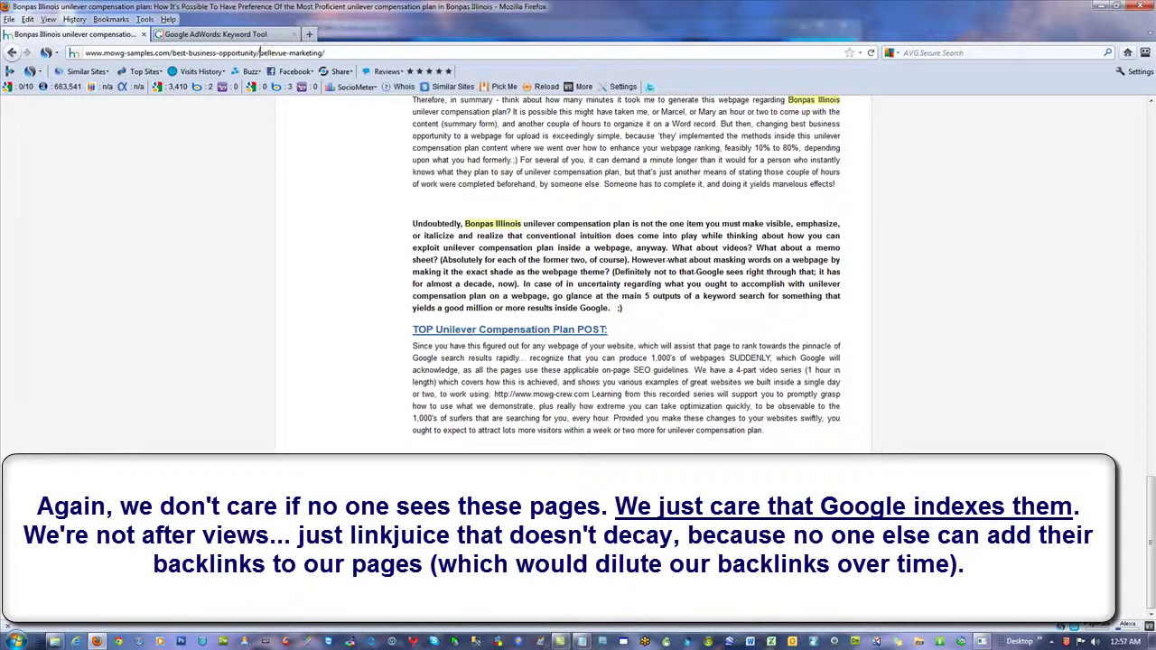
drag(259, 52, 325, 52)
key(BackSpace)
key(Return)
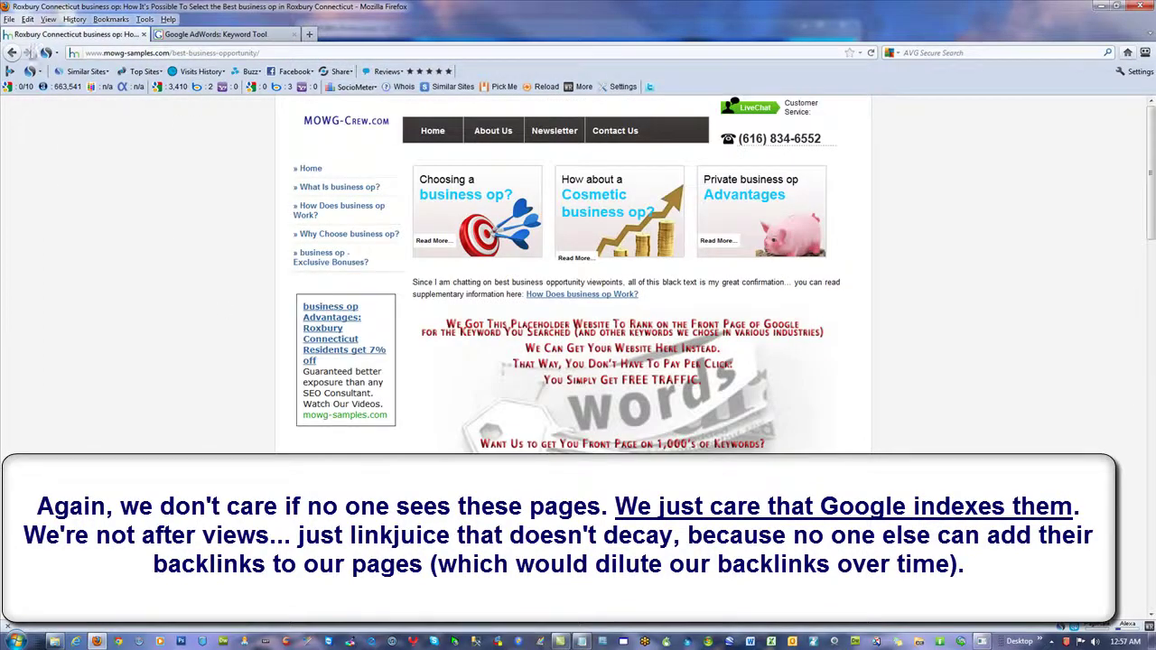
Open the side menu's issaquah-marketing, compensation-plans and special-bonuses pages one after another
click(332, 209)
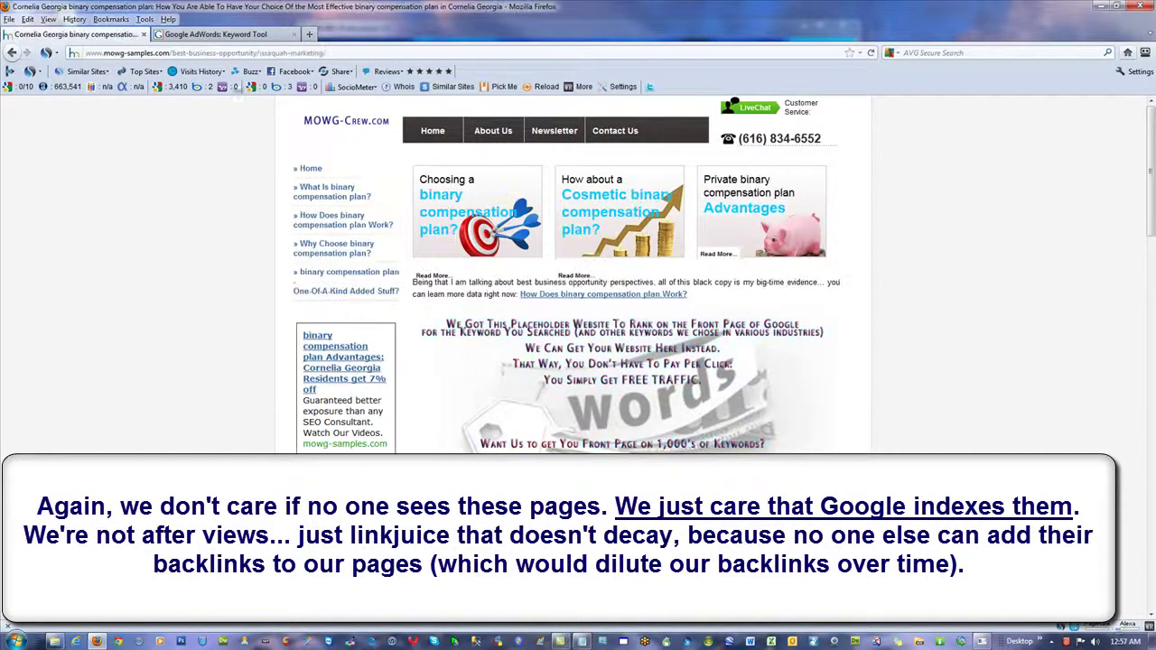
click(337, 199)
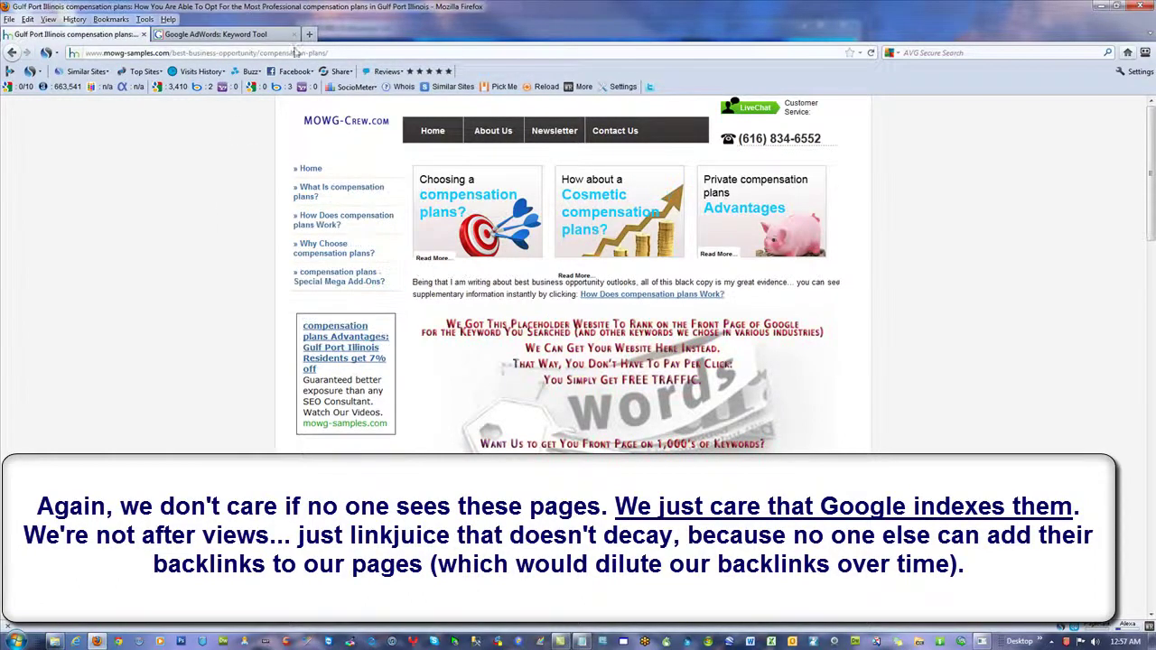
click(325, 280)
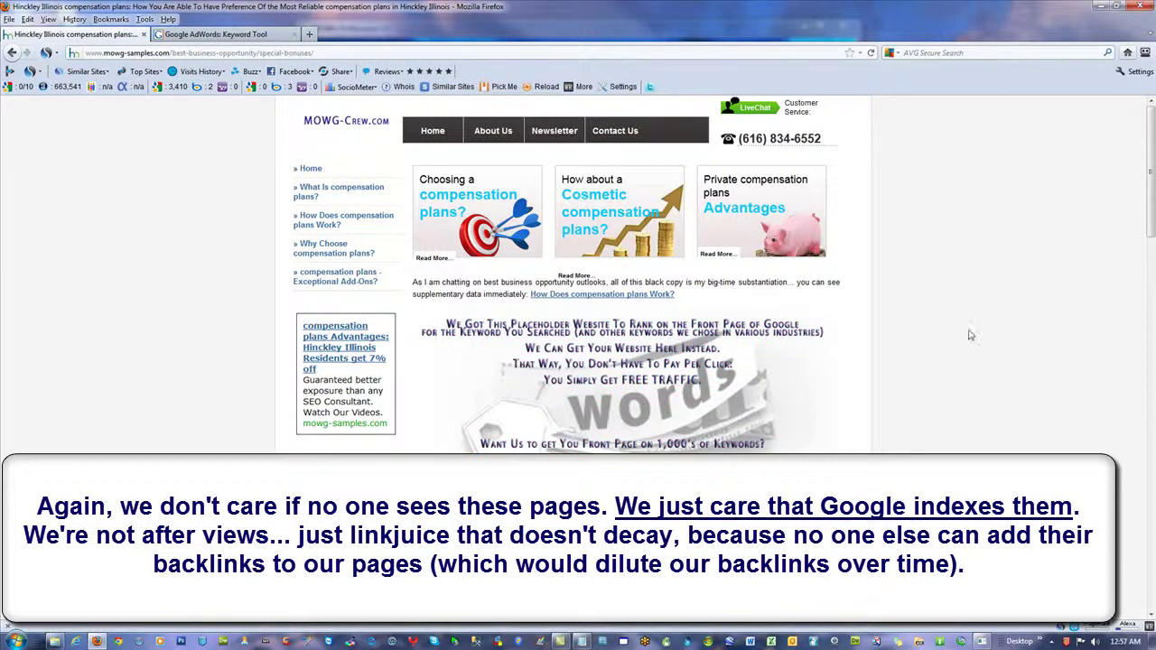
Open the special-bonuses sitemap through the footer's related links and select parts of its address to examine the folder path
scroll(983, 283, down, 15)
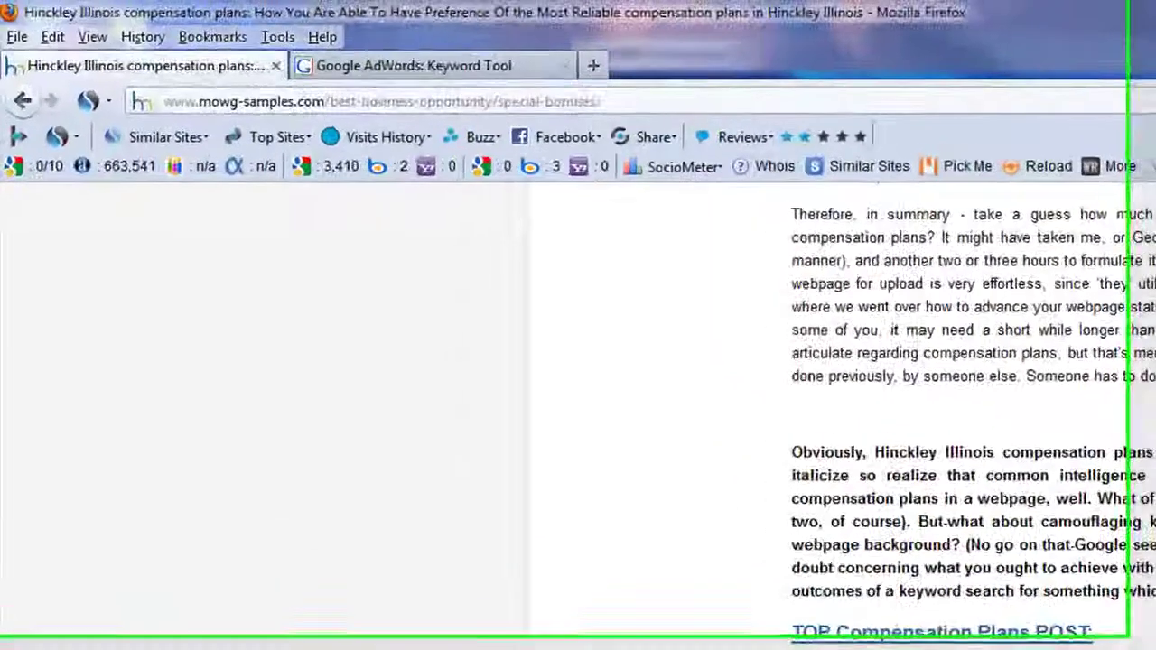
click(737, 543)
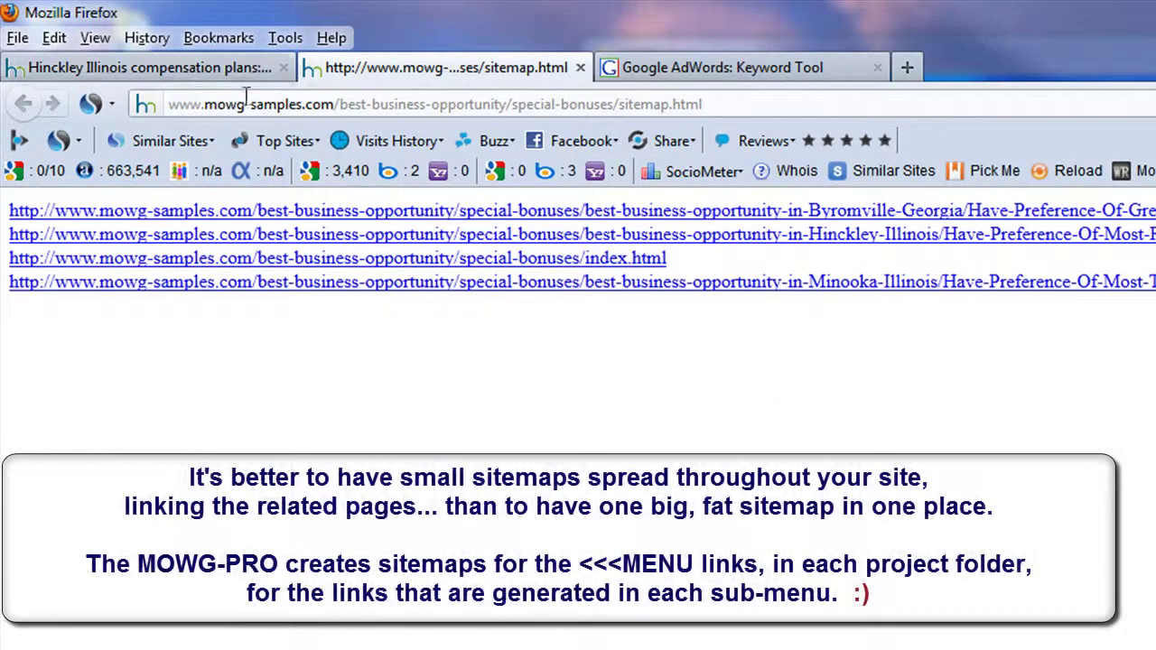
drag(199, 104, 613, 105)
click(510, 105)
drag(702, 104, 190, 105)
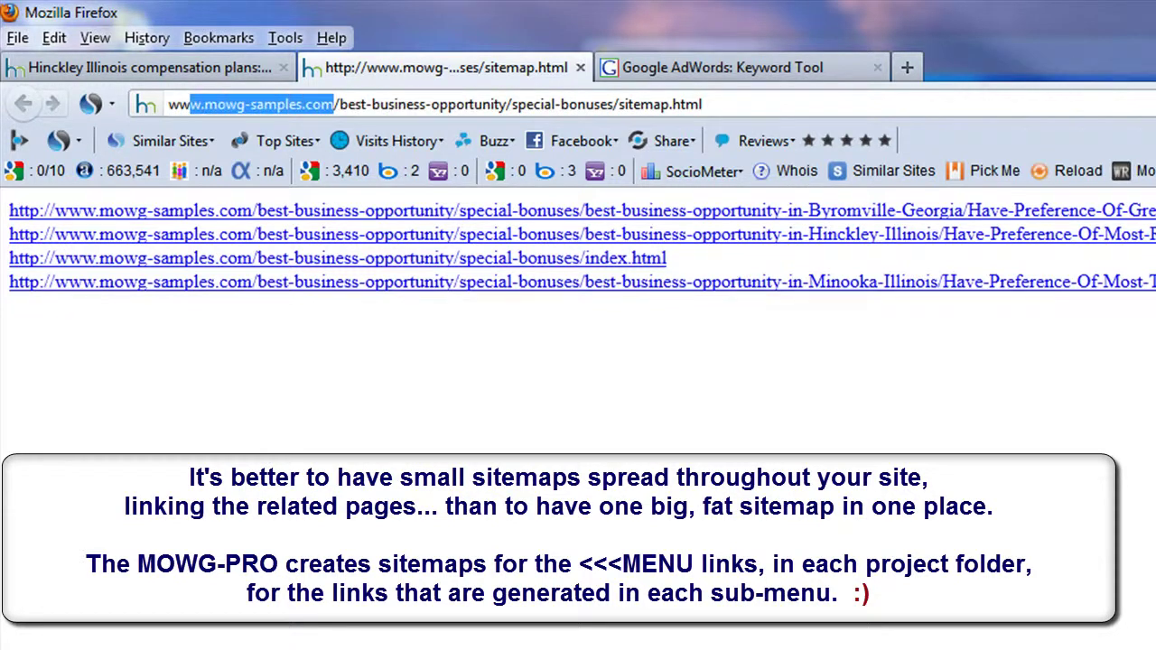
click(380, 105)
Open the sitemap's Byromville Georgia page, select its footer "compensation plans" backlink and follow it to the destination site
click(431, 211)
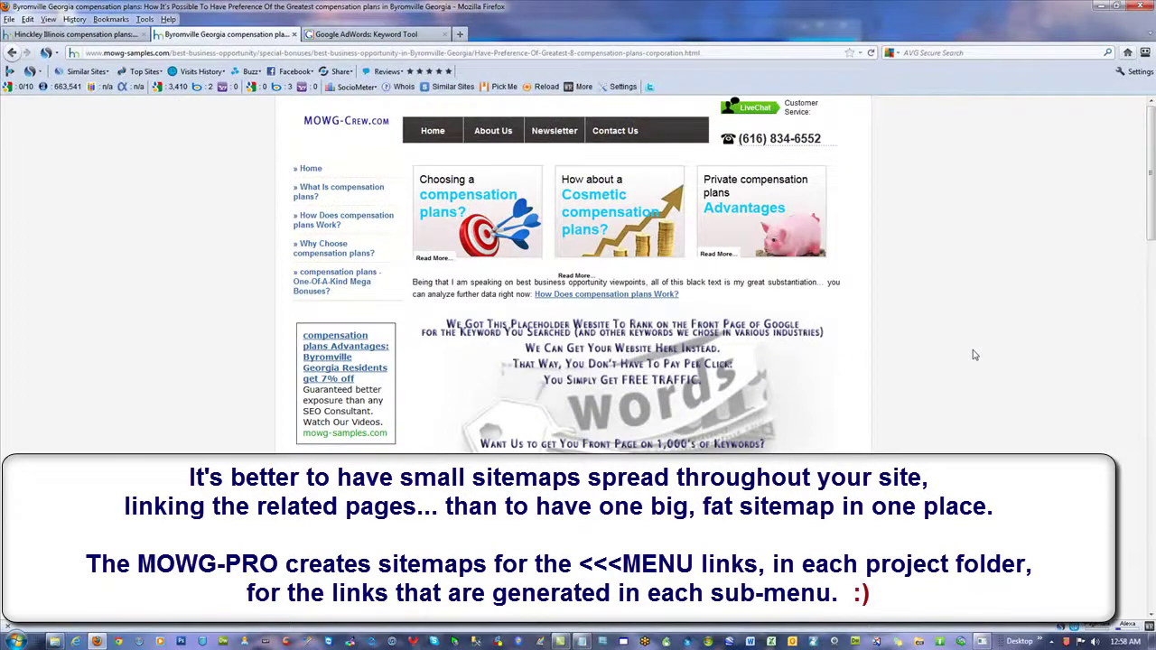
scroll(973, 355, down, 15)
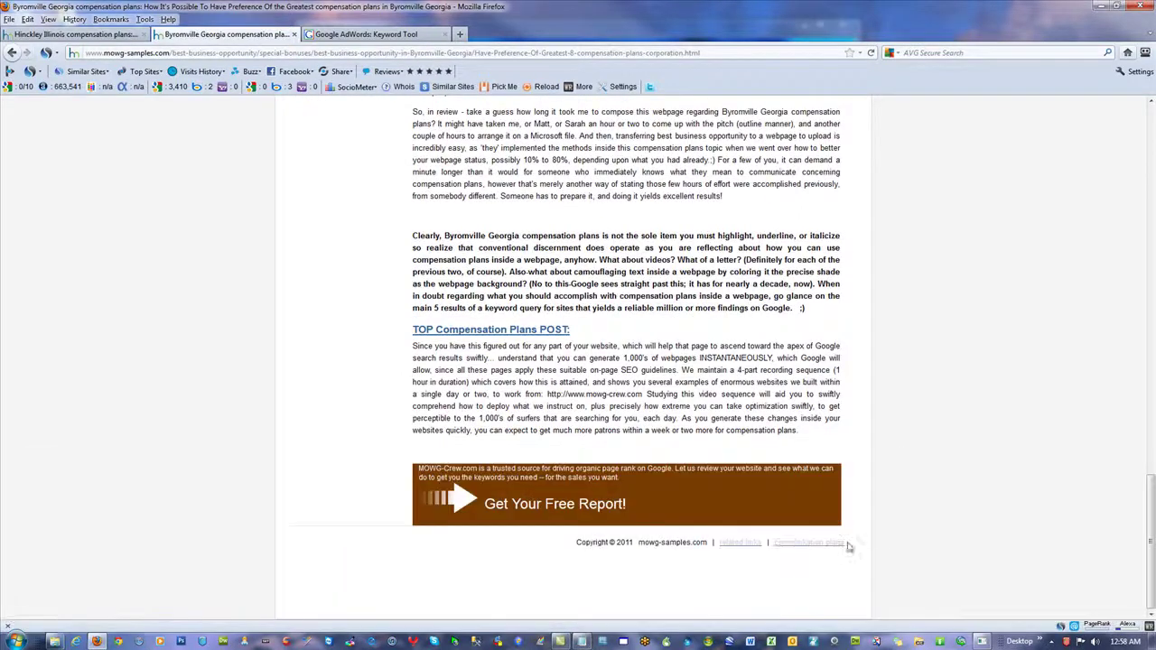
drag(851, 545, 783, 553)
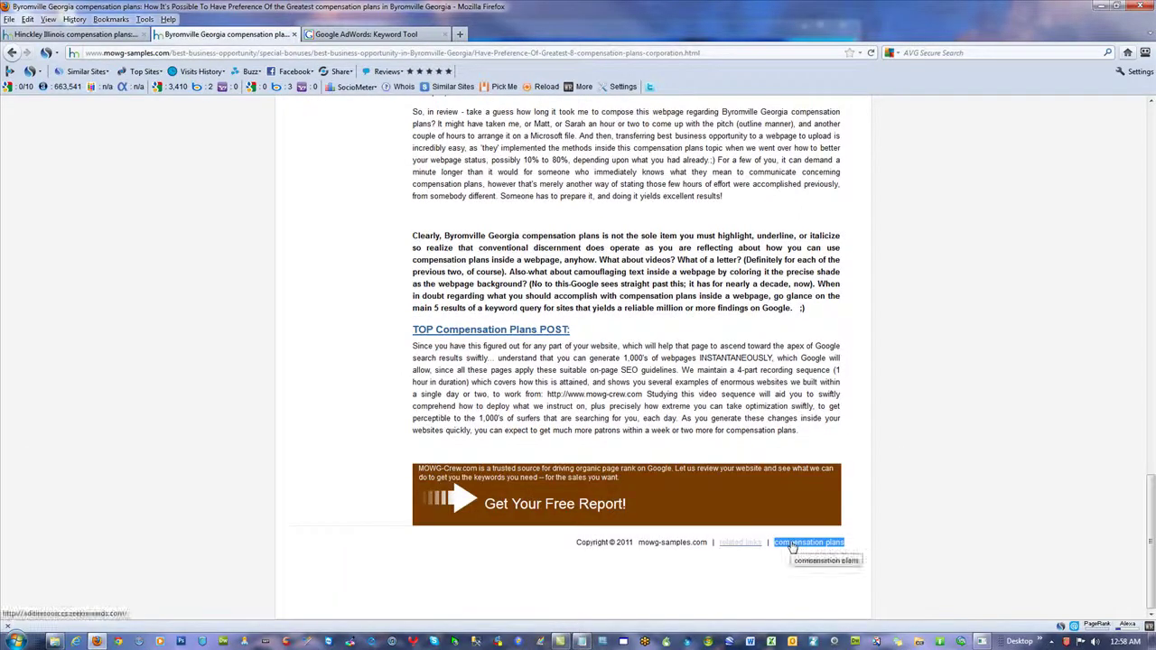
click(791, 547)
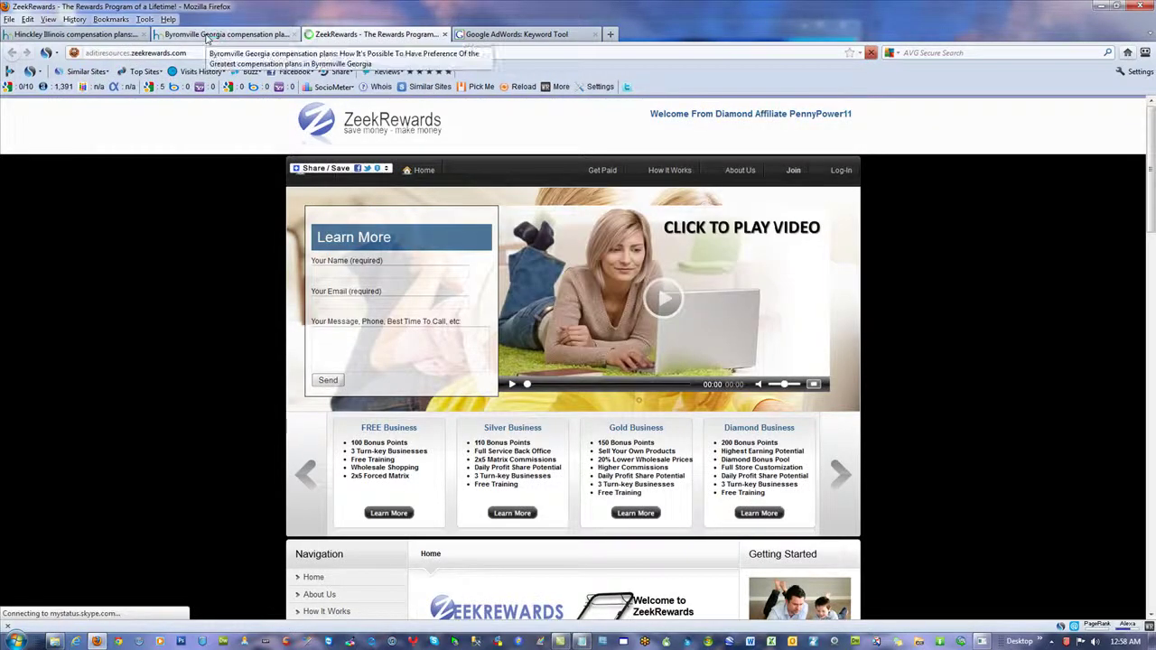
Return to the Byromville Georgia page, open its related links sitemap and load the Minooka Illinois page from it
click(217, 34)
click(918, 339)
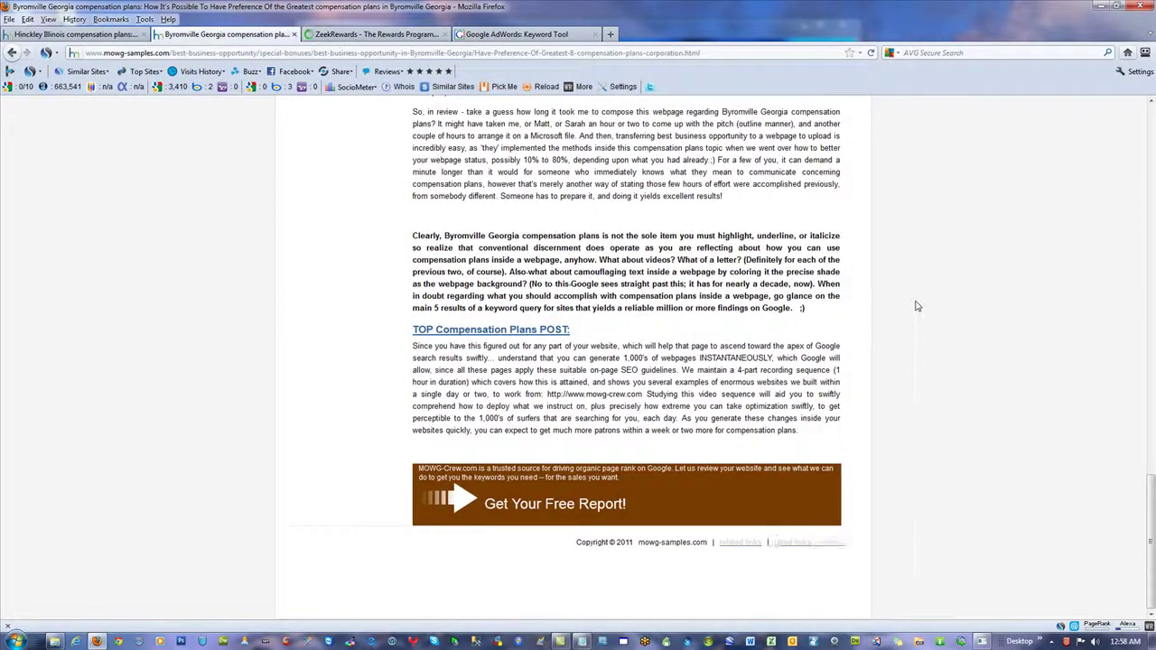
click(733, 543)
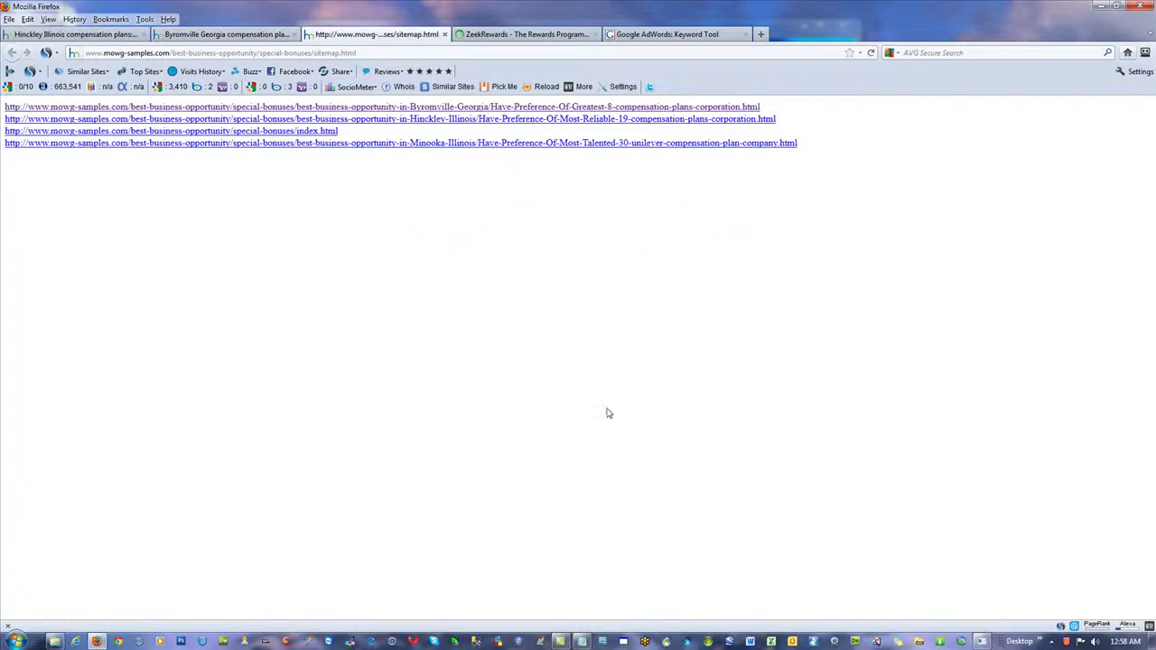
click(290, 152)
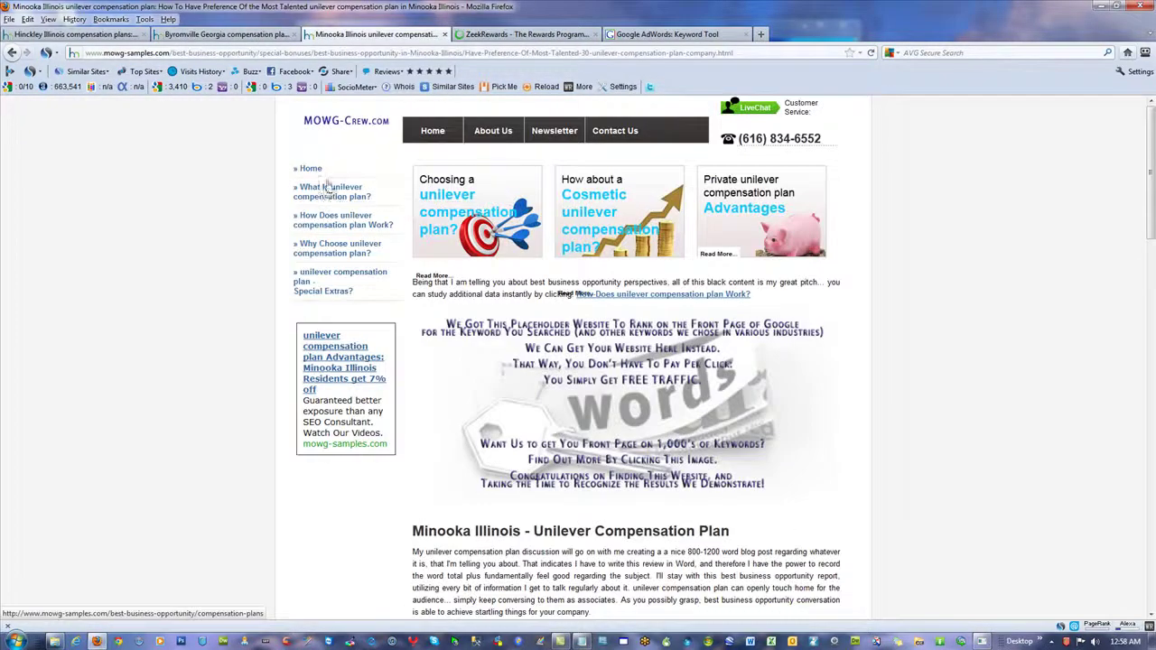
Select the "special-bonuses/" folder within the Minooka Illinois page's address
click(291, 52)
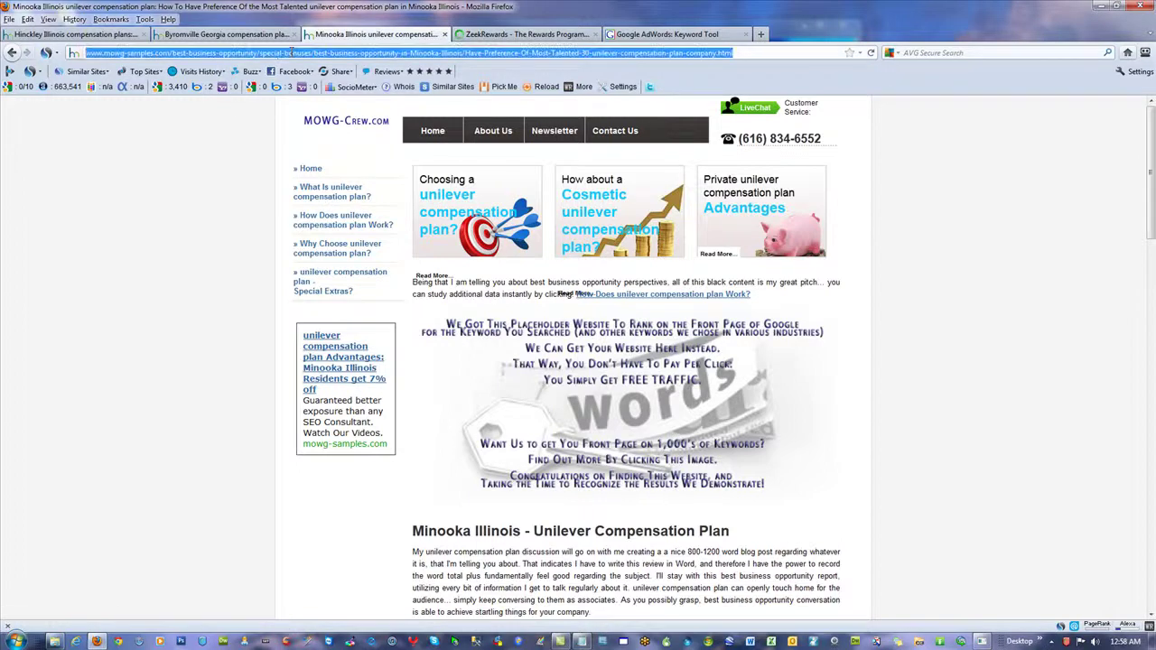
click(291, 52)
drag(314, 52, 260, 52)
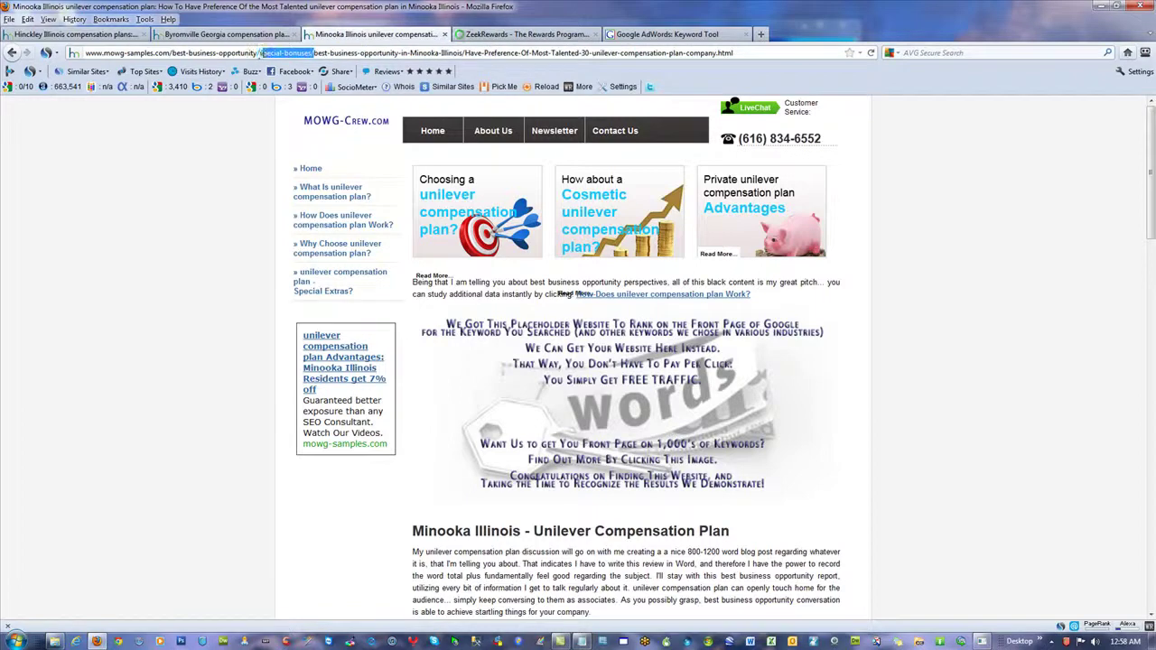
Open the "How Does unilever compensation plan Work?" page and its how-this-works sitemap through the footer's related links
click(334, 229)
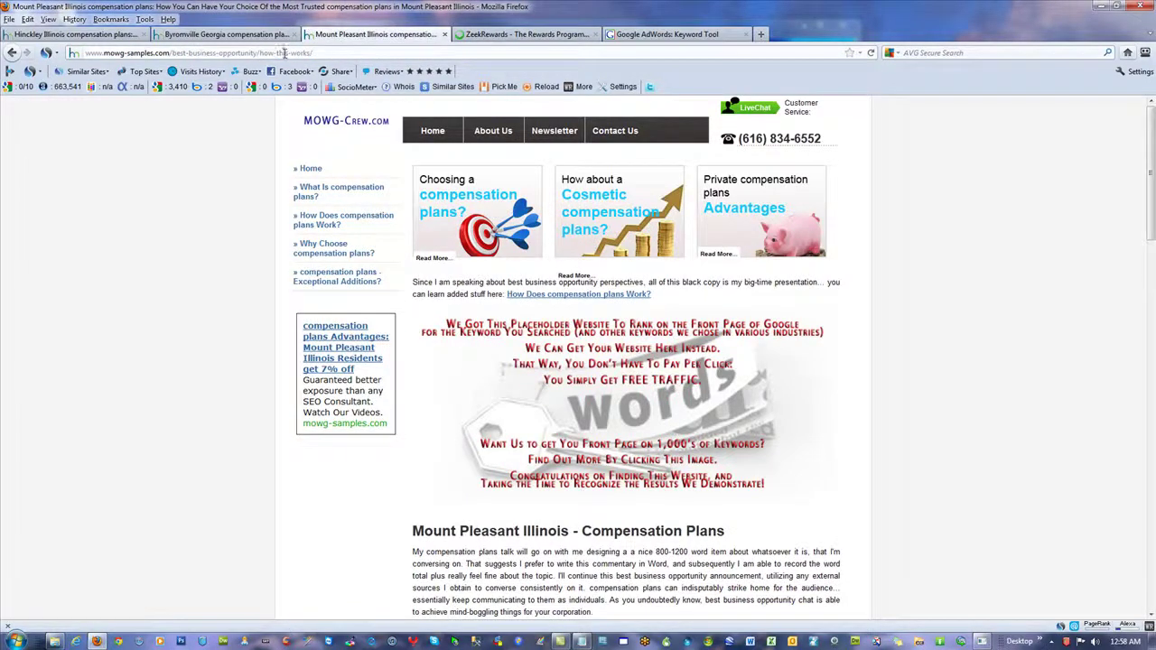
scroll(905, 403, down, 15)
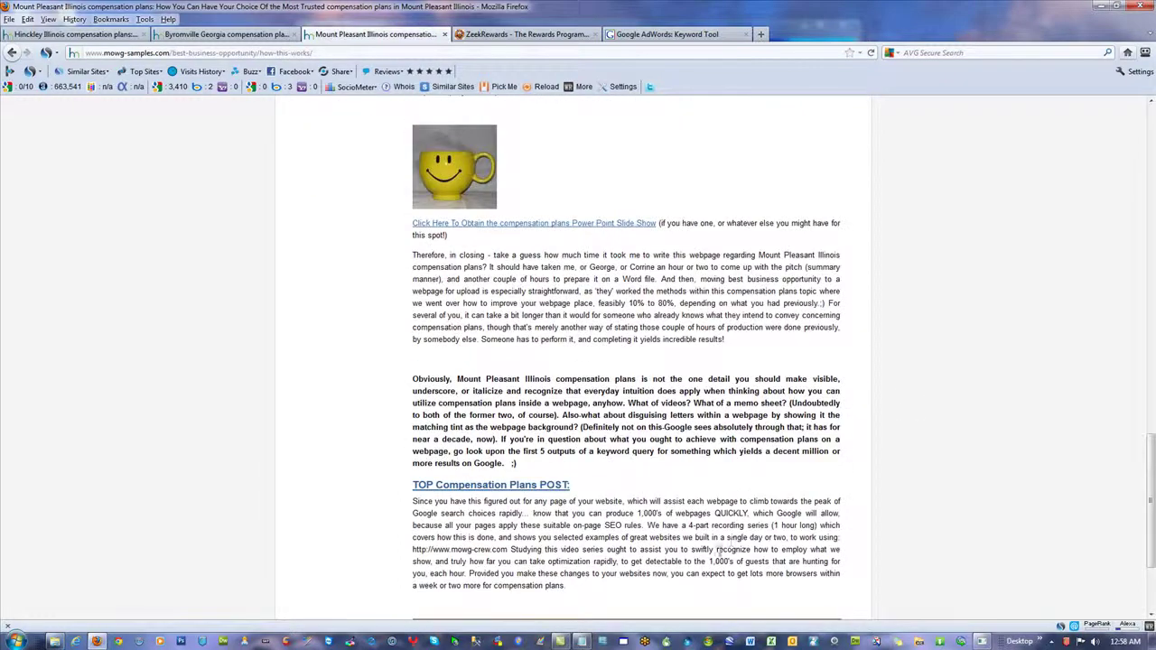
scroll(731, 542, down, 3)
click(743, 614)
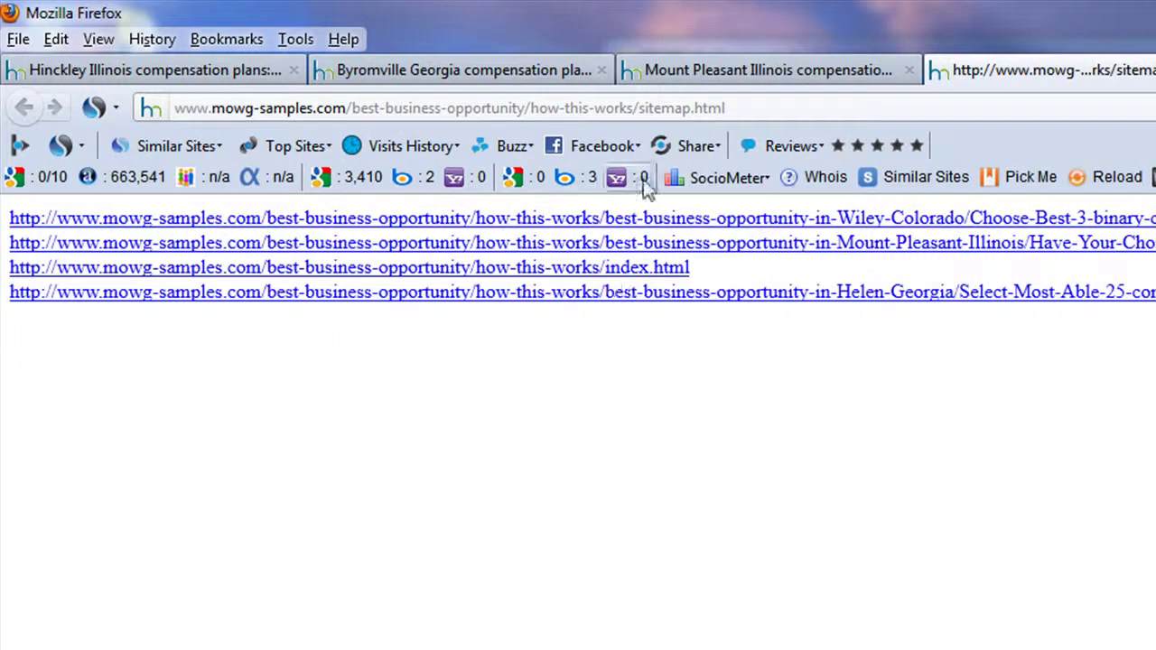
Open the sitemap's Wiley Colorado page and examine it down to the footer links and back to its header
click(652, 220)
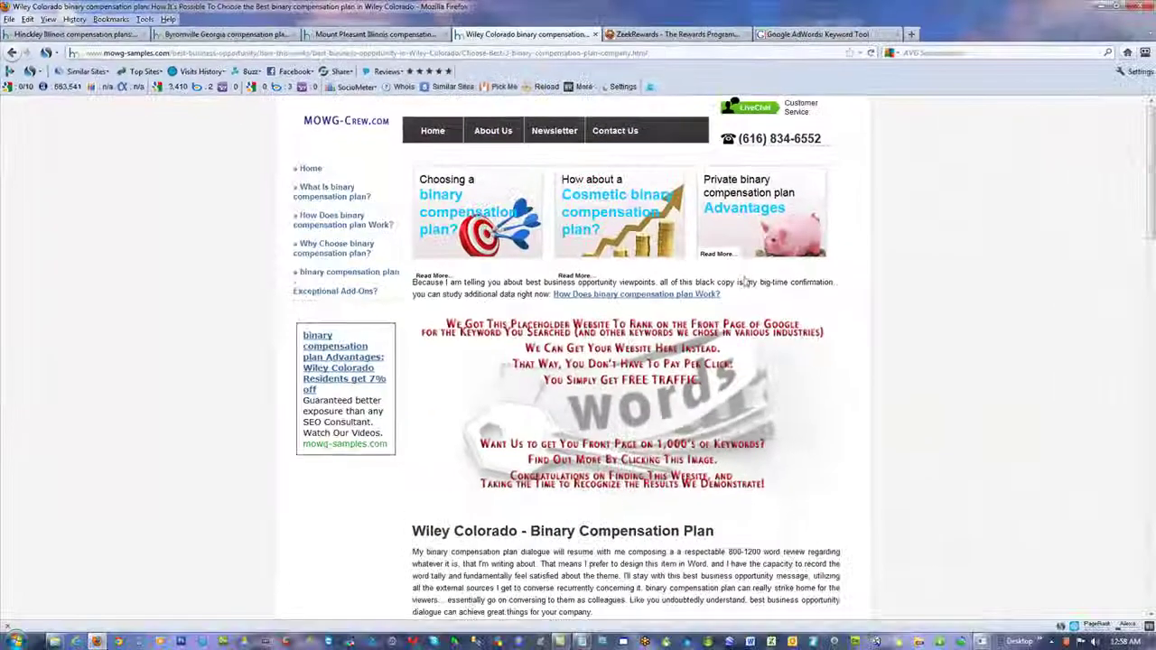
scroll(983, 290, down, 2)
scroll(983, 291, down, 15)
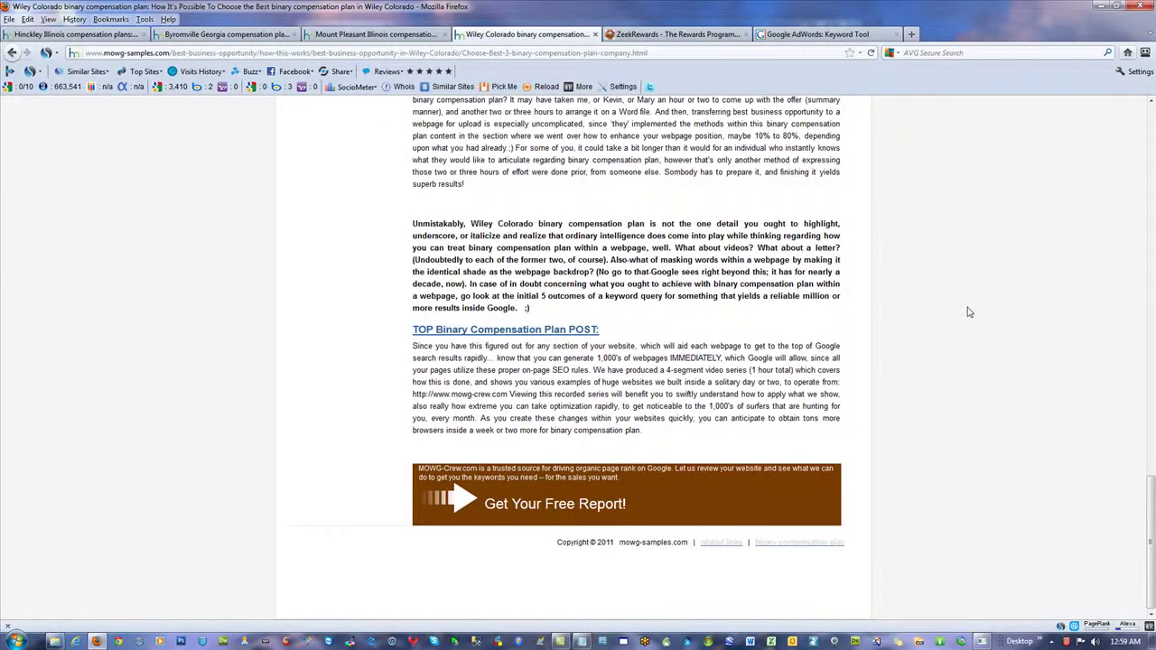
scroll(968, 311, up, 3)
scroll(969, 311, up, 15)
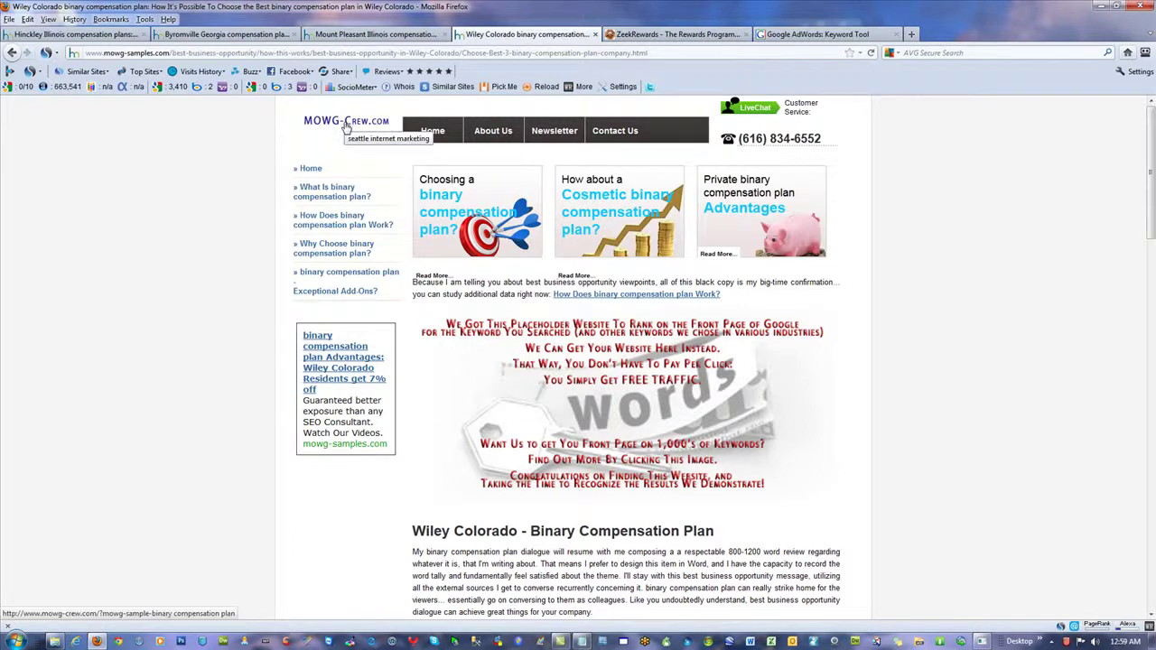
Close the browser with all its open tabs and quit the running MOWG Professional window
click(191, 53)
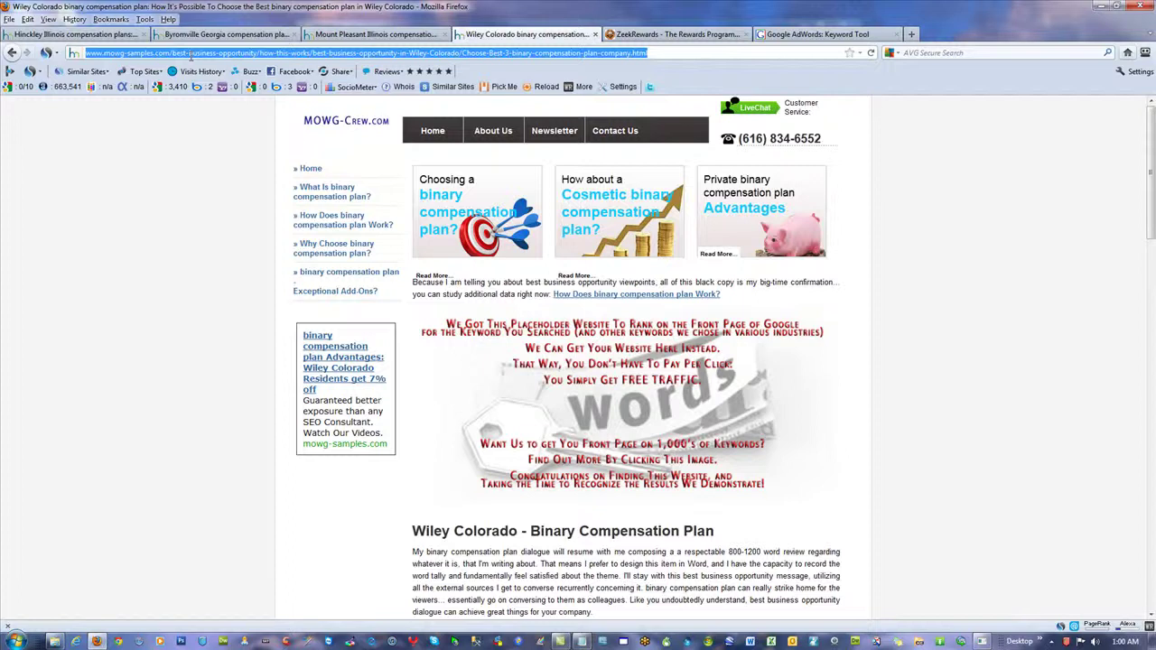
click(214, 199)
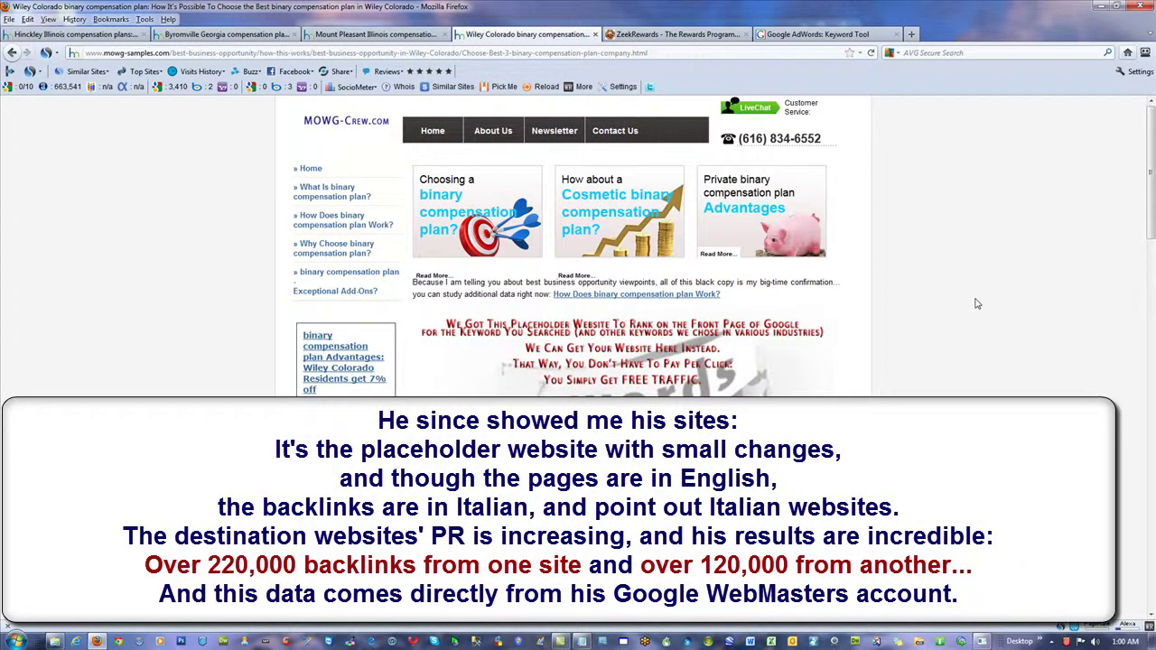
click(1144, 6)
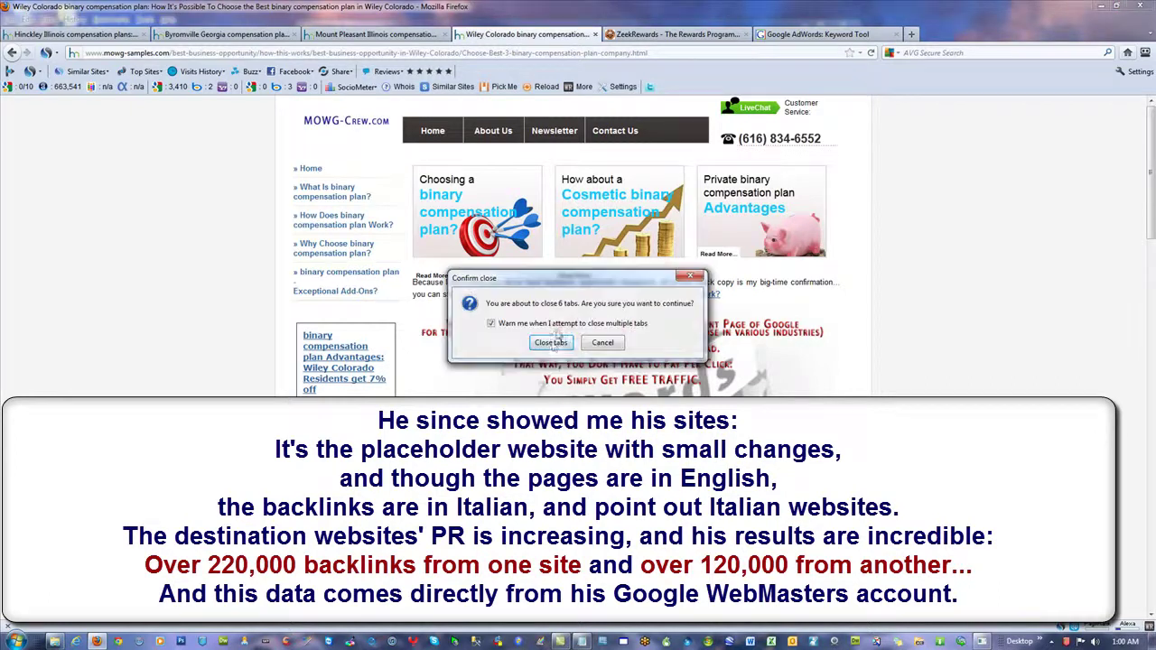
click(551, 344)
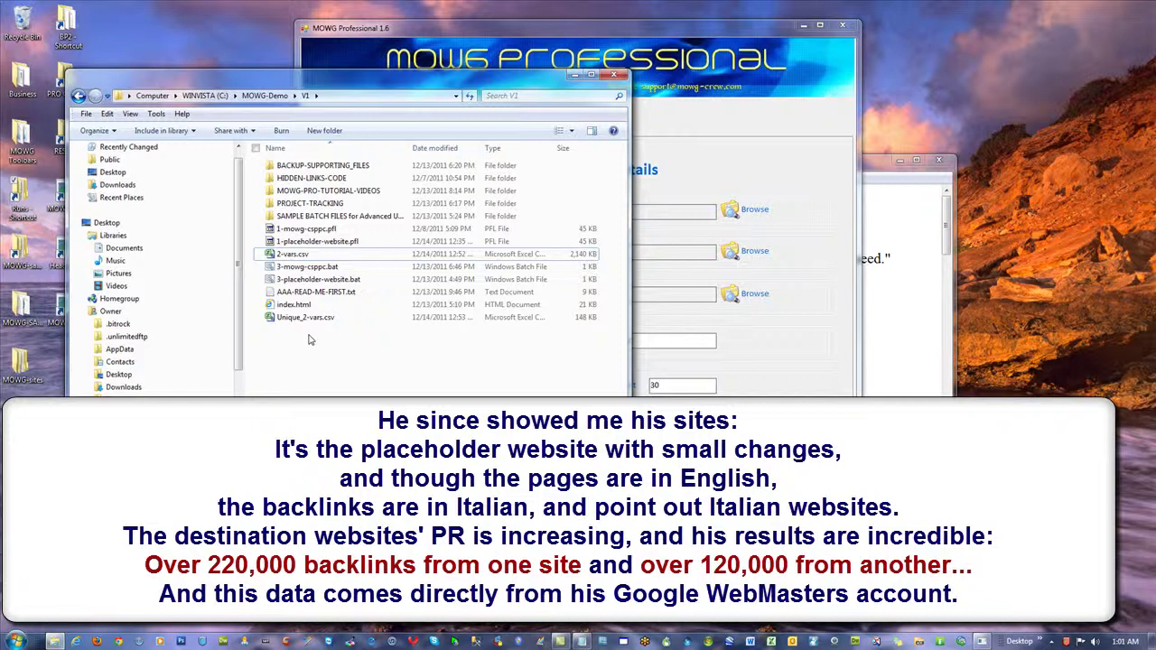
click(842, 24)
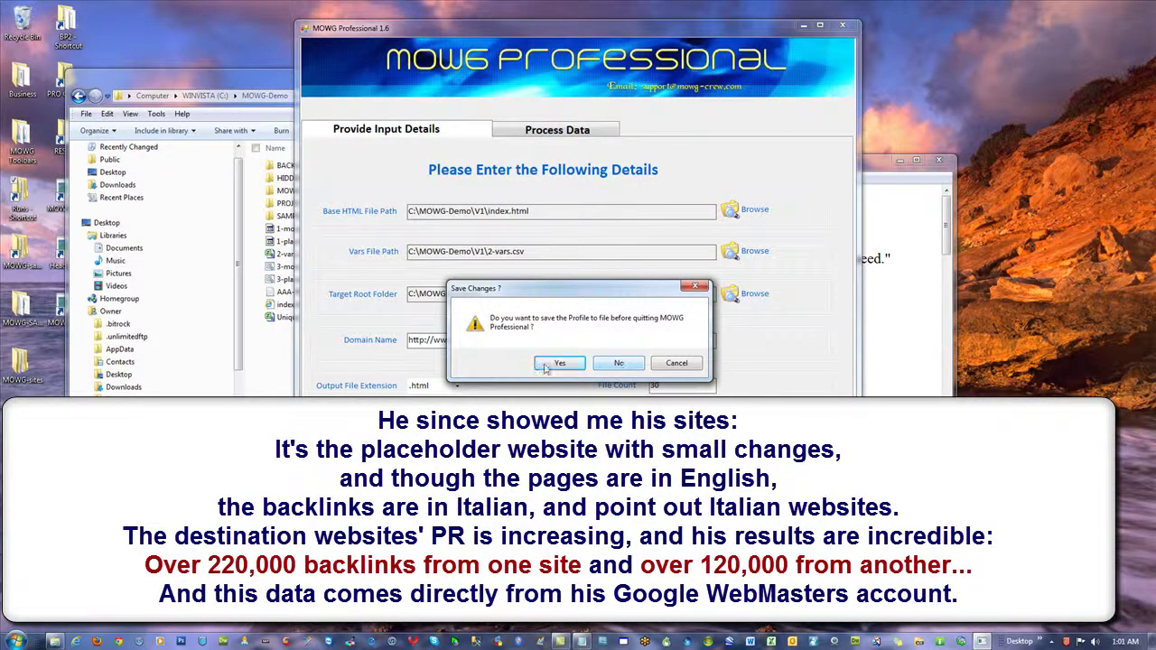
click(619, 363)
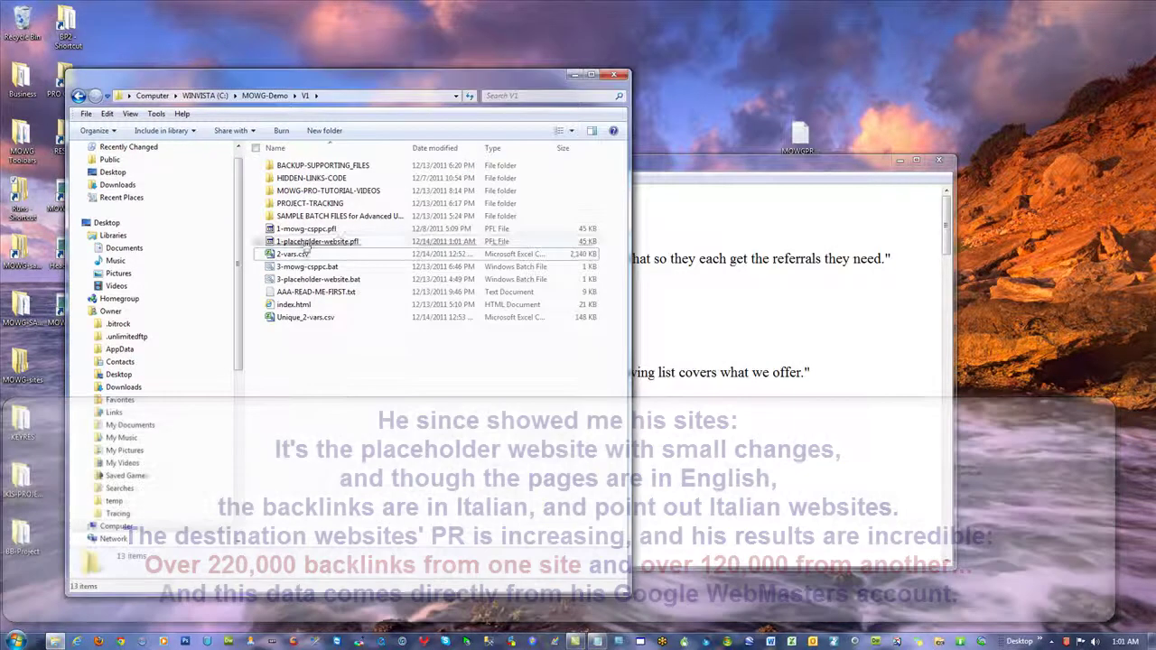
Reopen MOWG Professional from the V1 folder and load the 1-mowg-csppc.pfl profile into it
click(289, 229)
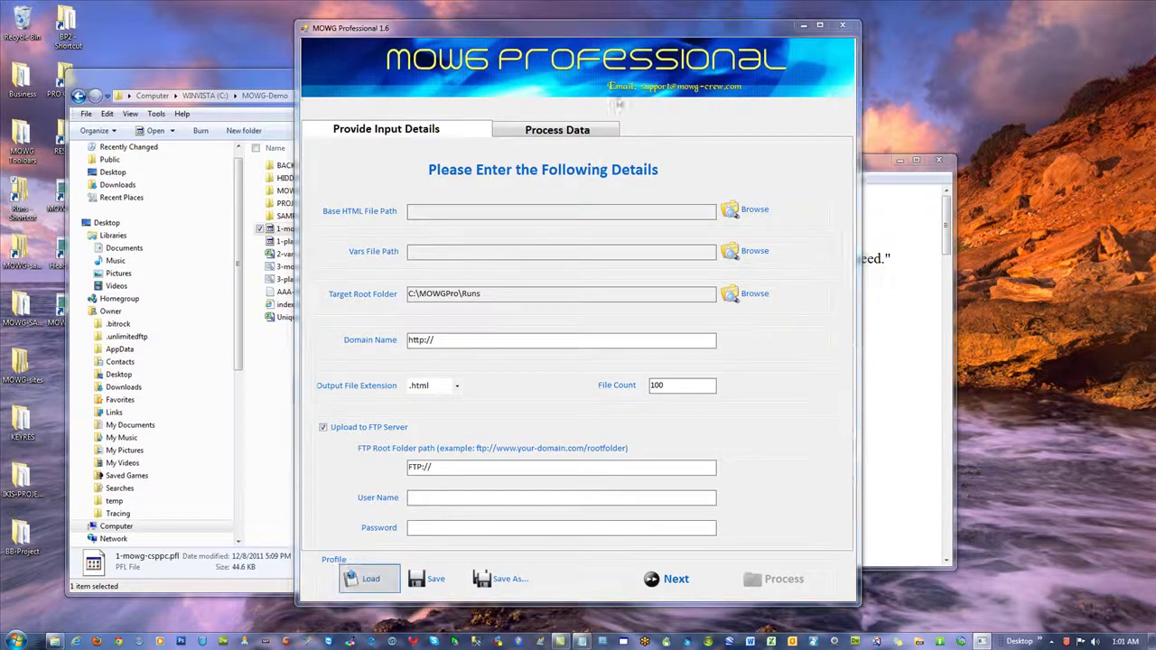
click(366, 579)
click(458, 185)
double_click(464, 188)
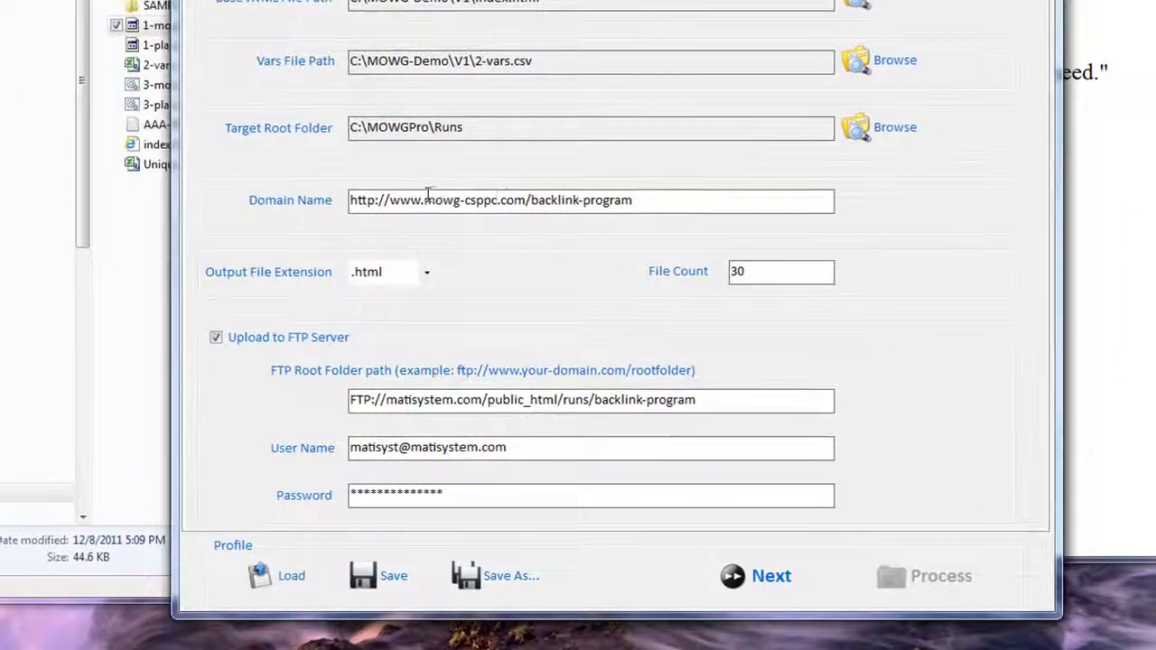
Examine the loaded profile's domain name, backlink-program folder, file count, FTP root folder path and FTP login fields
drag(454, 331, 522, 327)
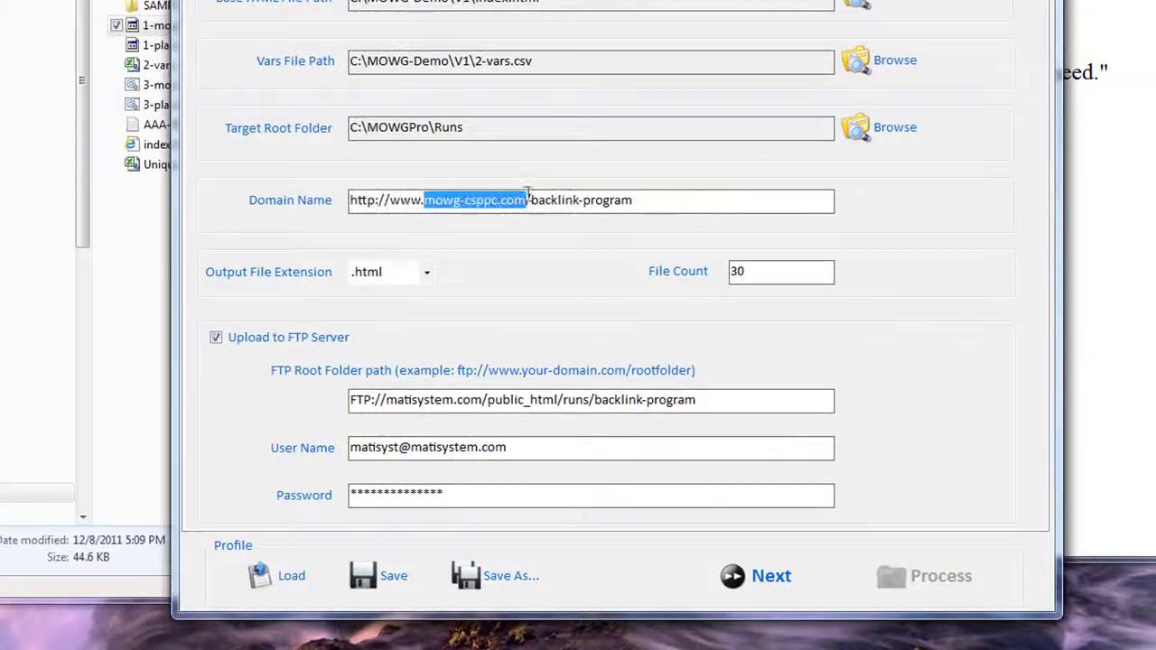
drag(649, 199, 533, 199)
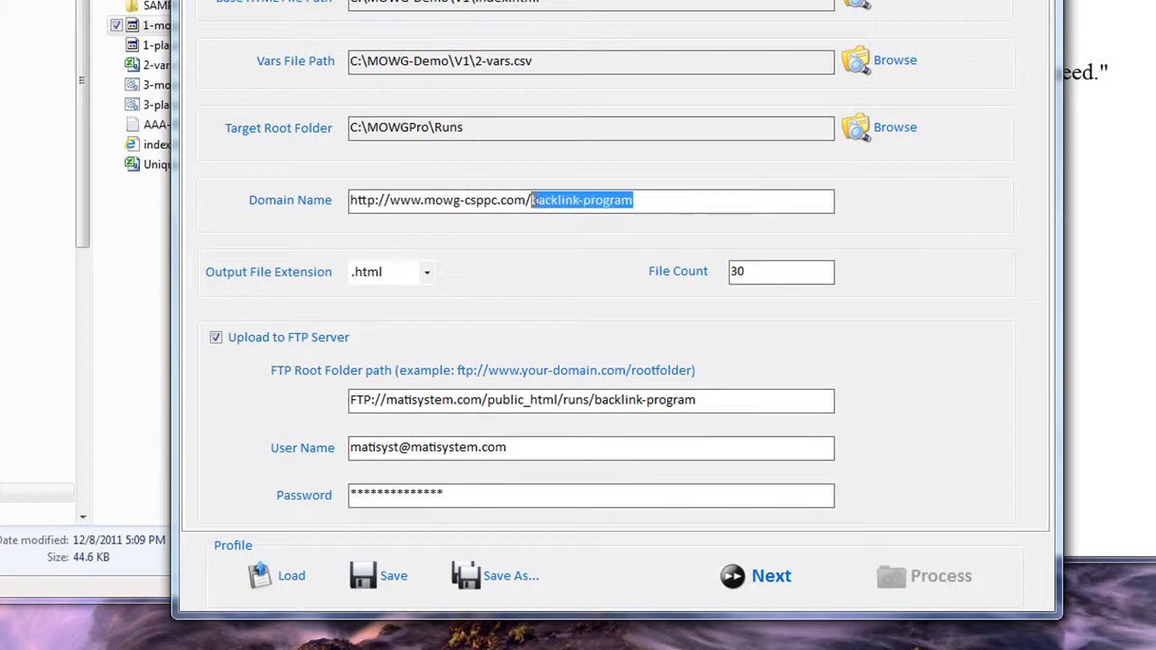
drag(777, 273, 730, 273)
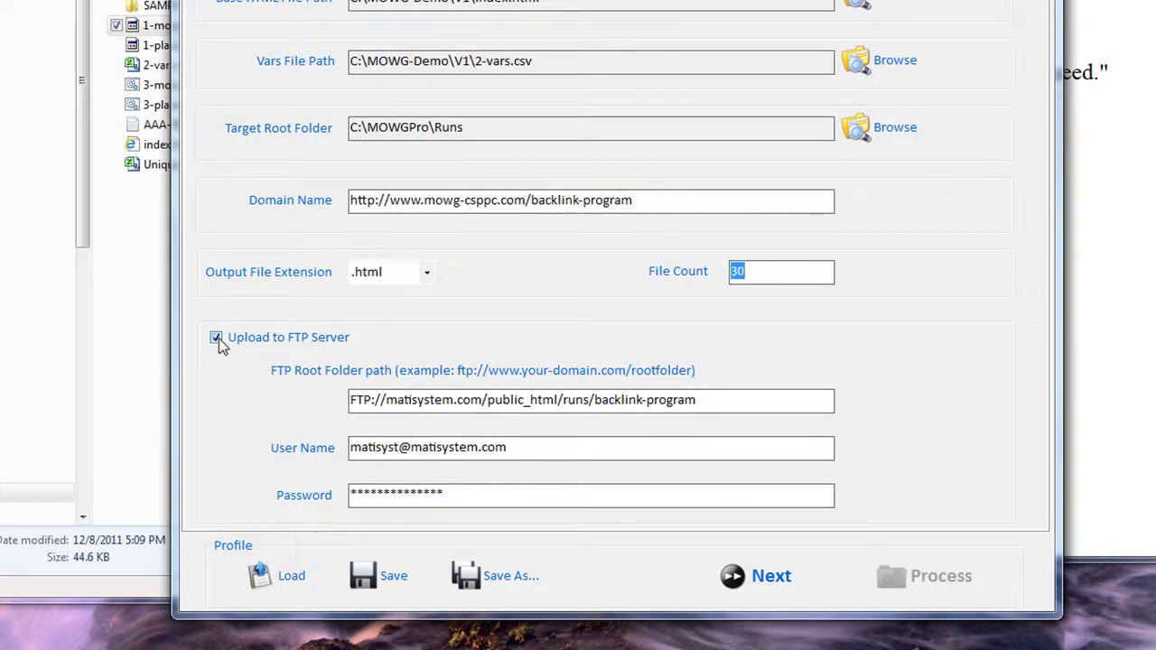
click(423, 400)
drag(763, 403, 351, 400)
key(Tab)
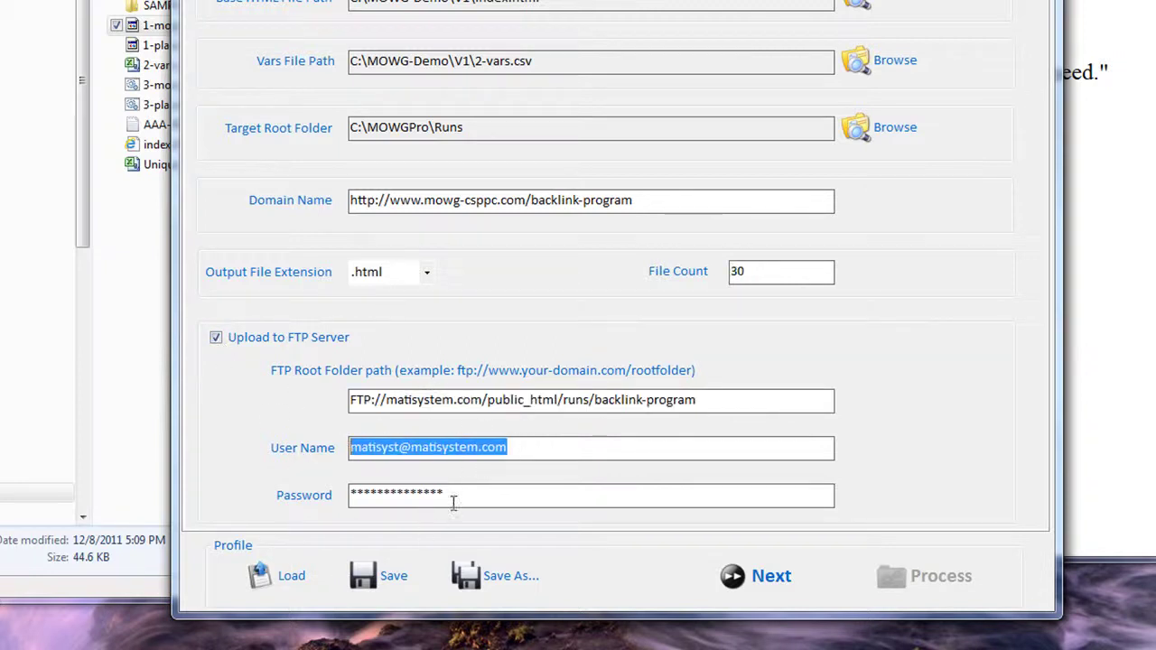
key(Tab)
click(527, 399)
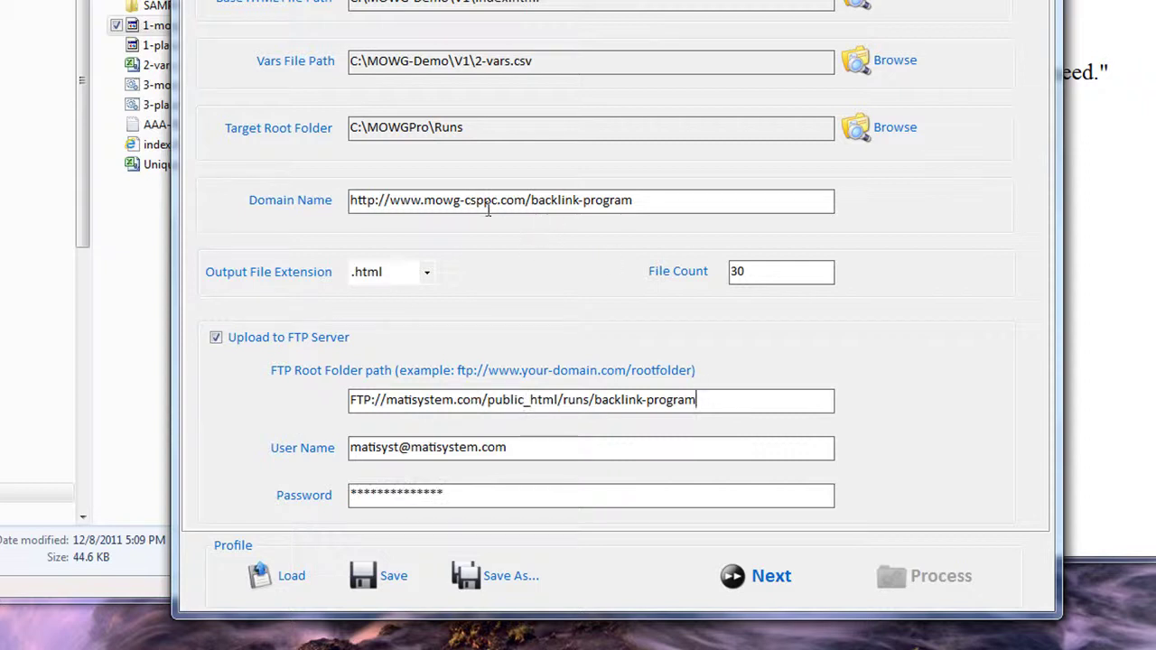
Compare the mowg-csppc.com domain with the matisystem.com FTP host and review the user name and password fields
drag(427, 199, 525, 206)
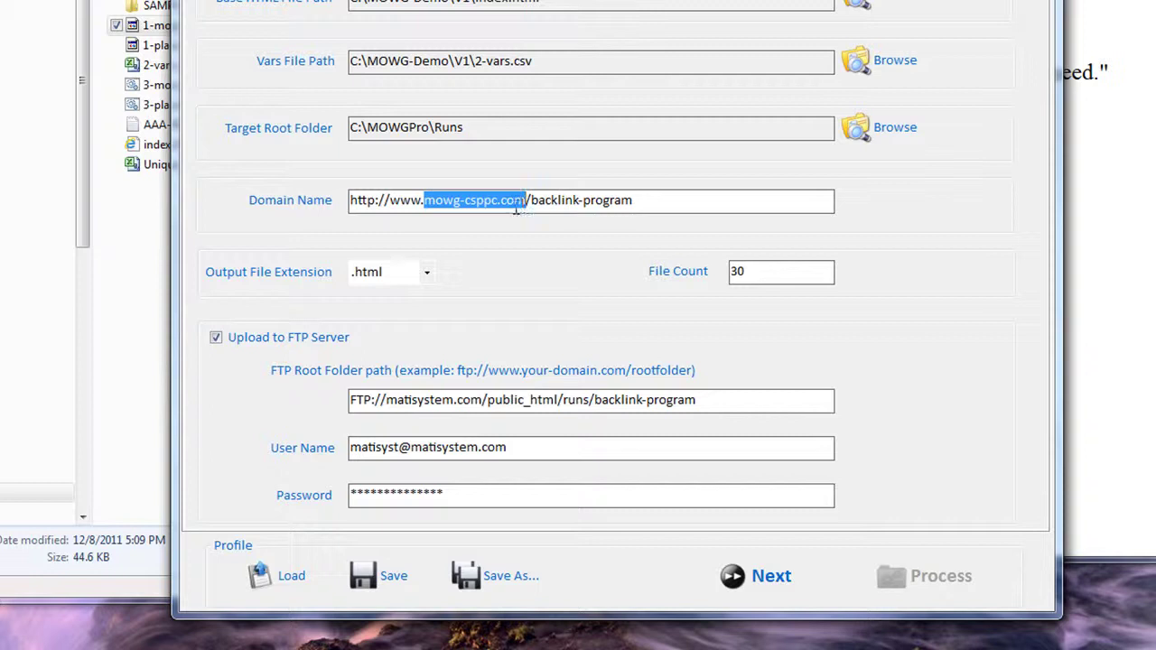
drag(389, 402, 482, 397)
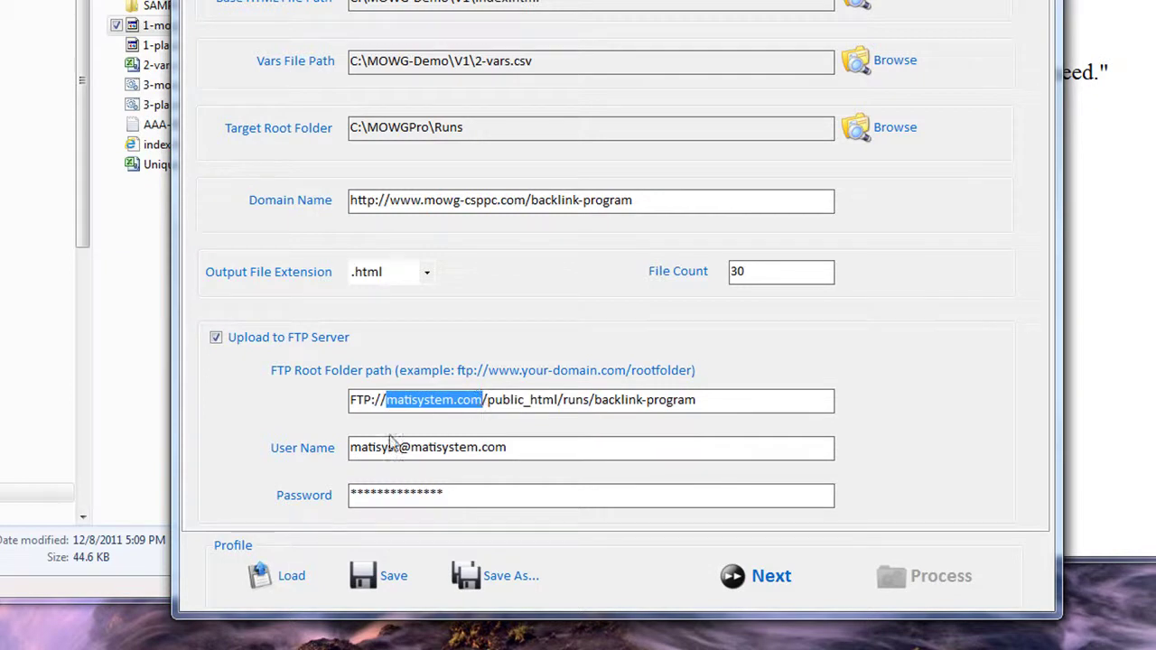
drag(522, 446, 304, 454)
drag(439, 496, 251, 490)
click(430, 403)
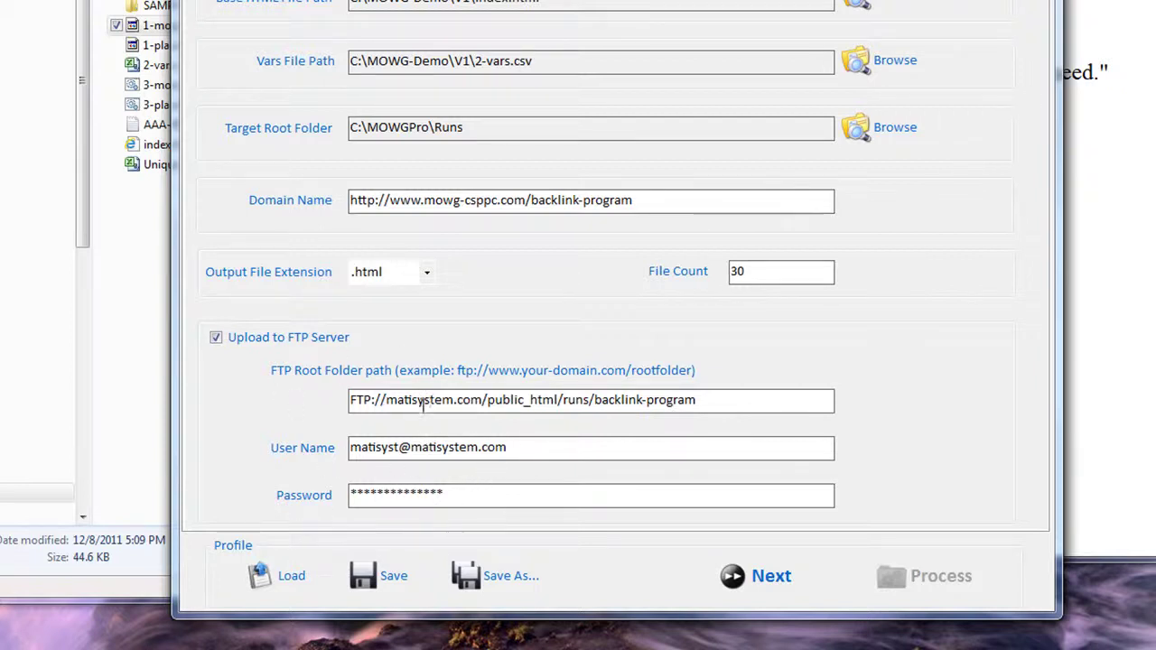
Match the FTP path's public_html/runs part to the mowg-csppc.com domain, and compare the backlink-program folder in both fields
drag(352, 402, 558, 406)
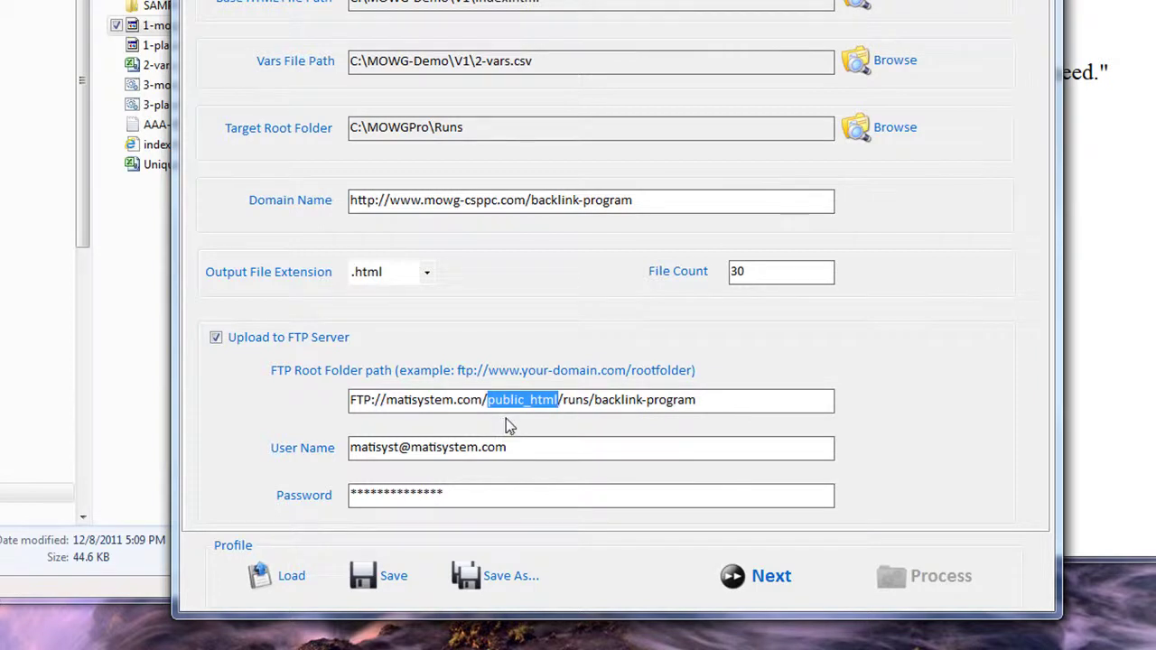
drag(562, 401, 587, 401)
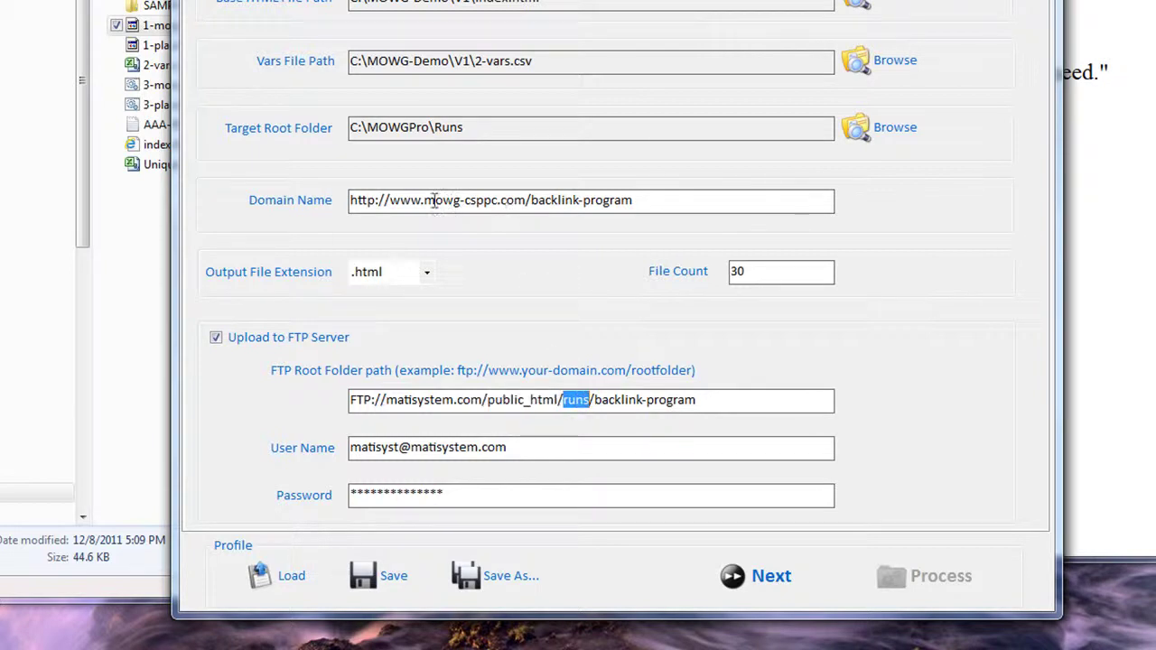
drag(424, 201, 523, 205)
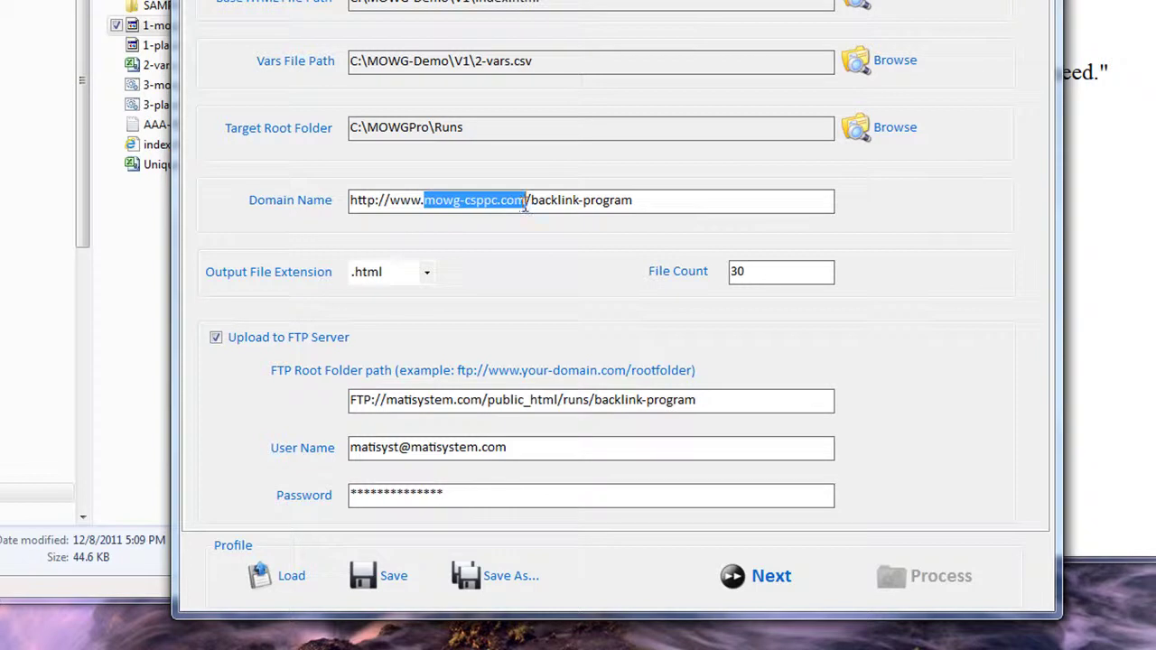
drag(589, 399, 379, 395)
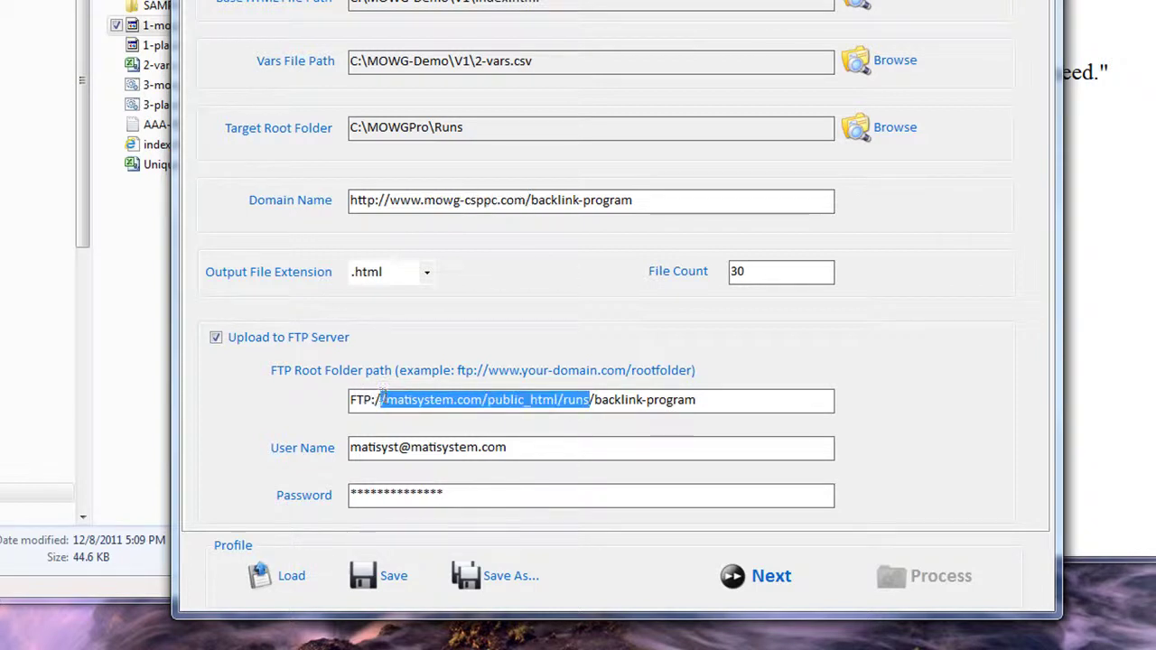
drag(528, 200, 430, 206)
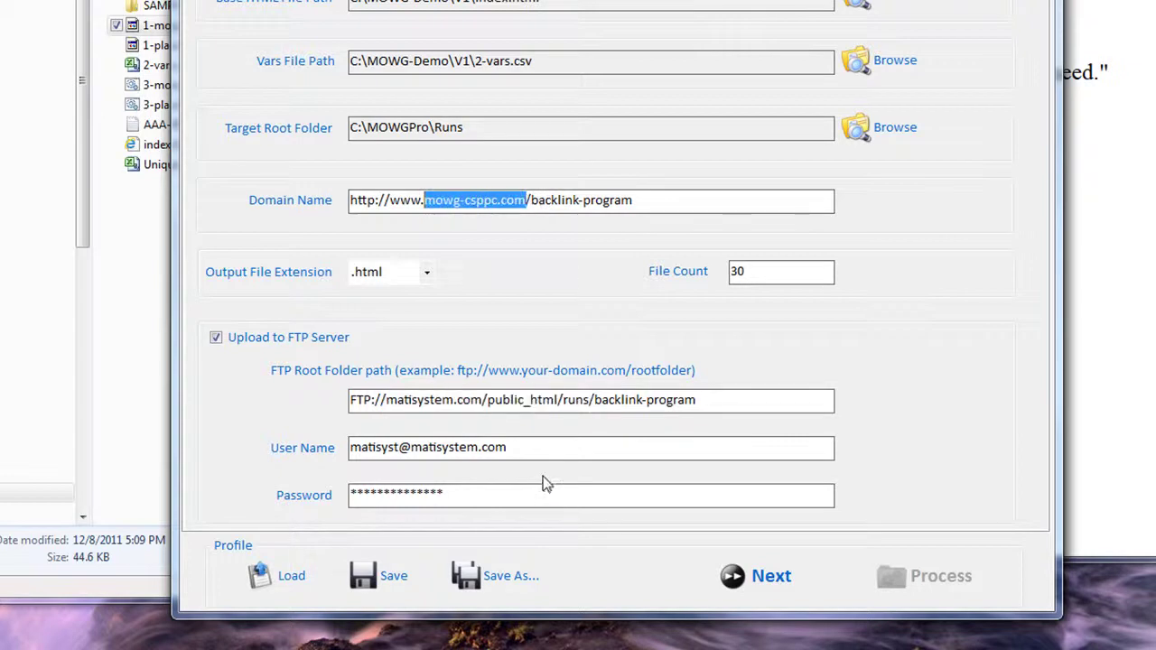
drag(530, 200, 634, 201)
drag(594, 400, 715, 401)
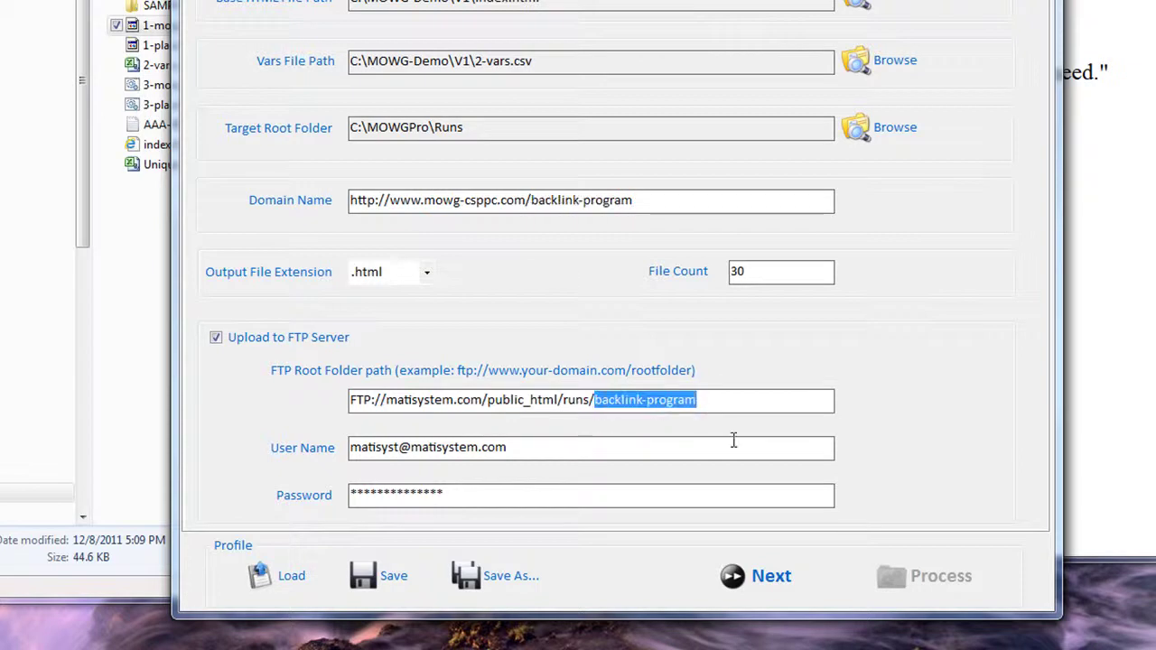
click(710, 399)
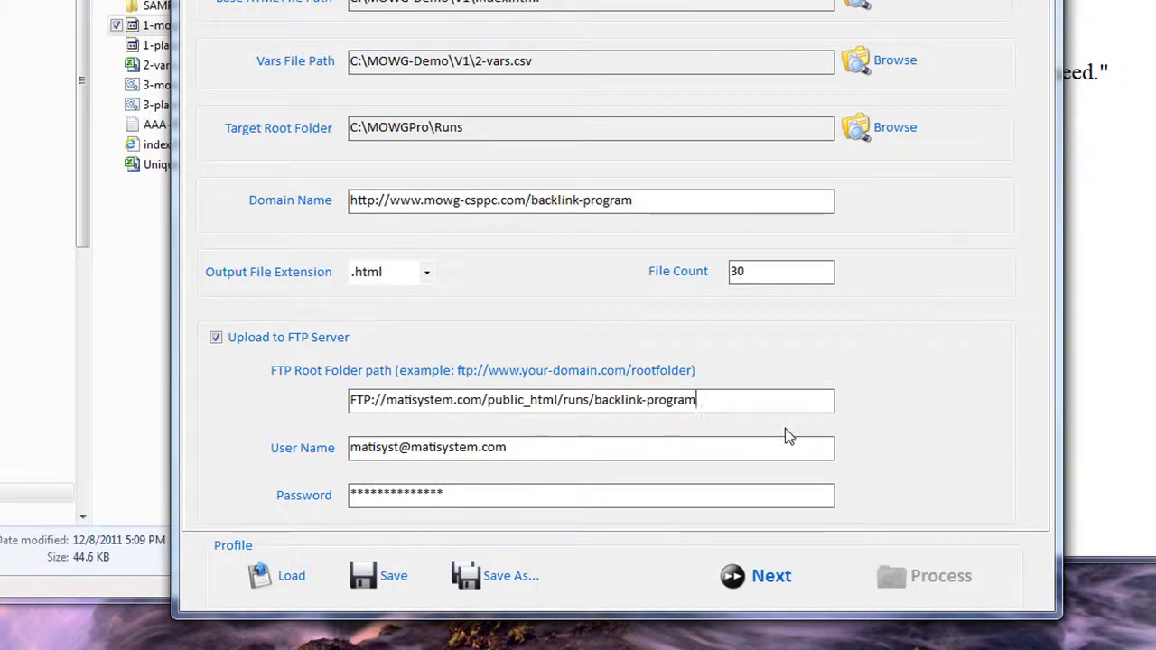